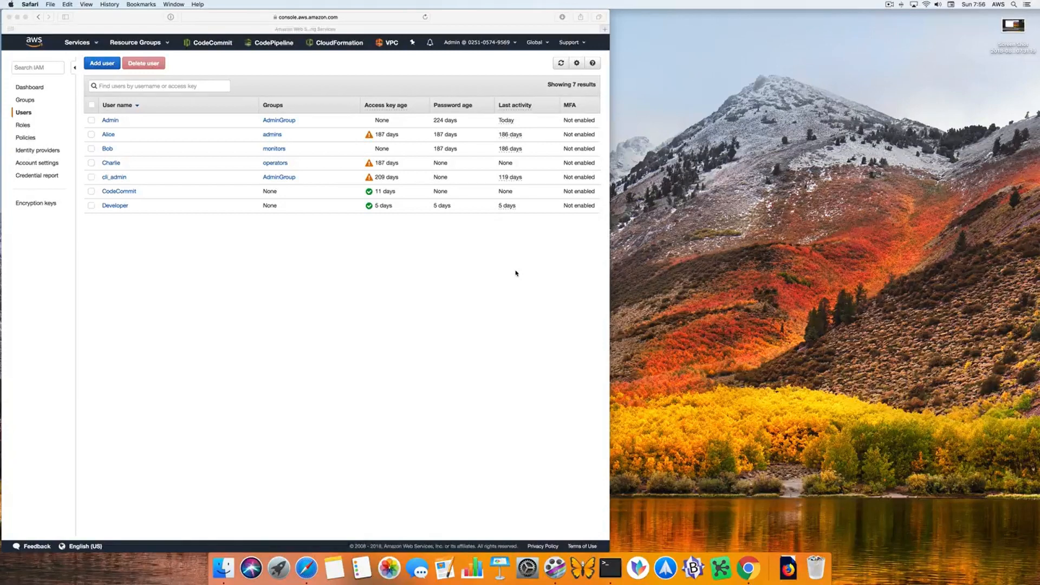
Start adding a new IAM user named CFNAuto with programmatic access
{"action": "left_click", "coordinate": [105, 66]}
{"action": "left_click", "coordinate": [104, 65]}
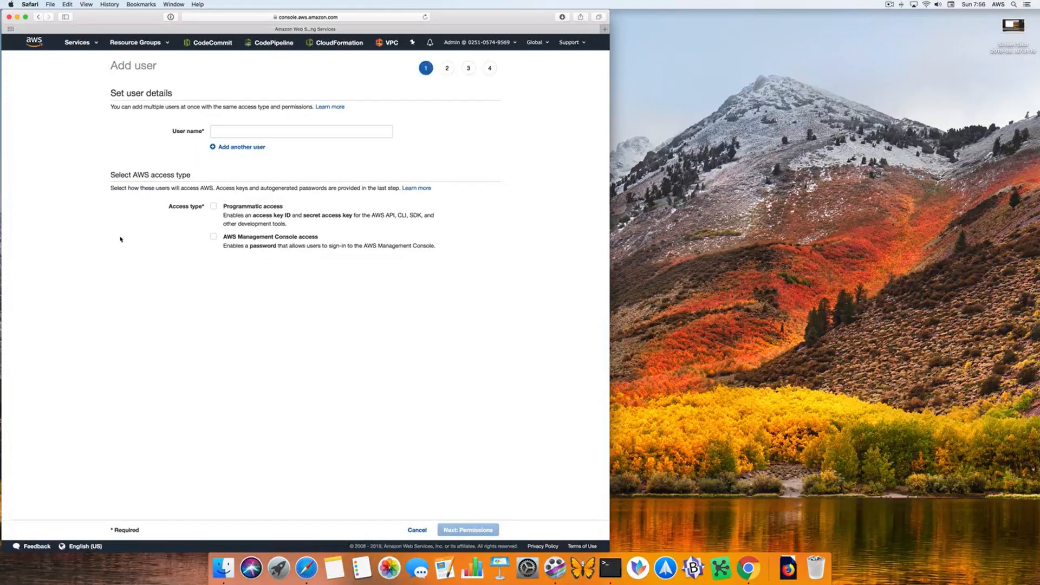
{"action": "left_click", "coordinate": [247, 131]}
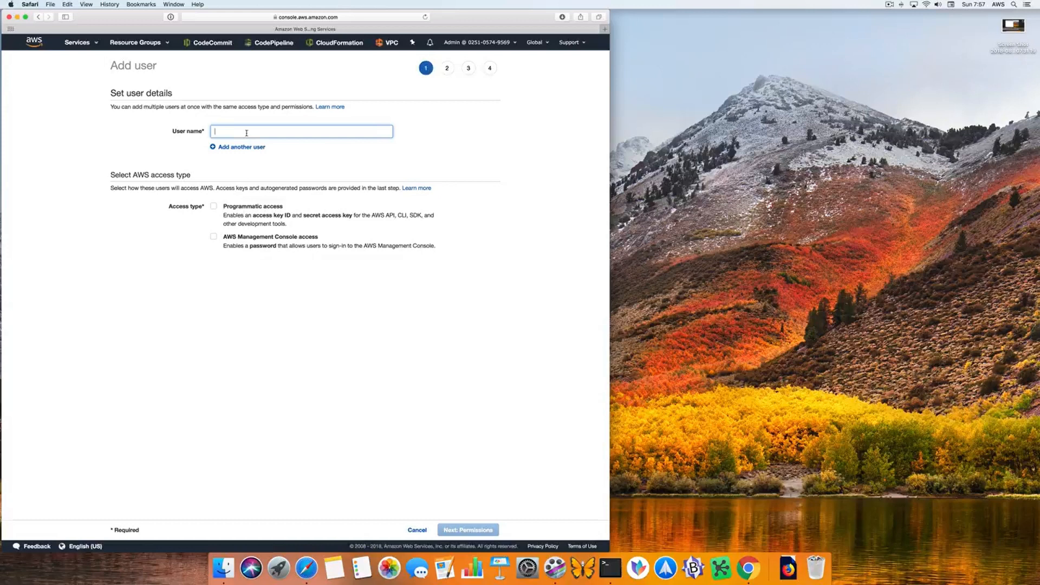
{"action": "type", "text": "CFNA"}
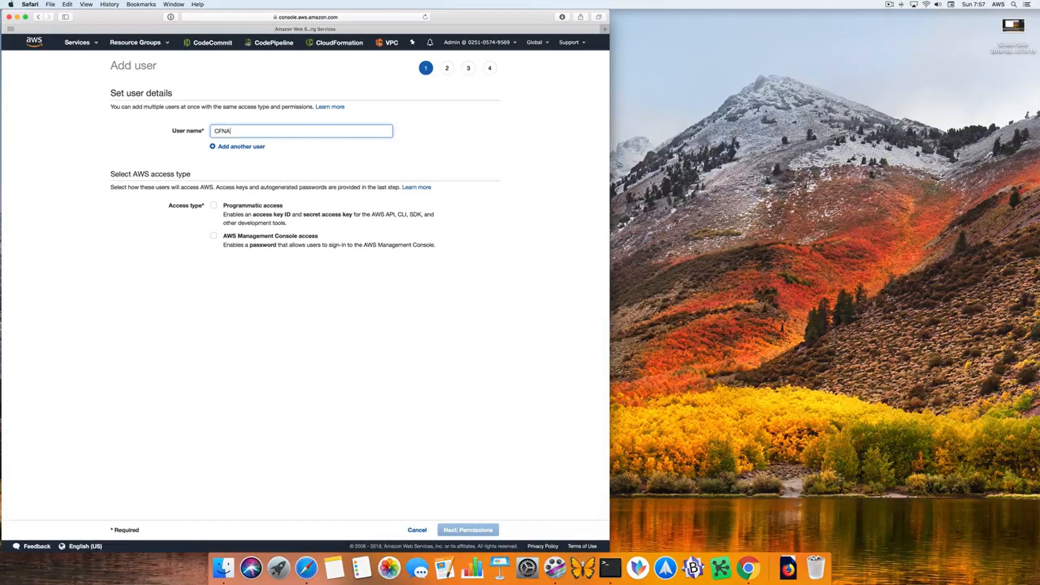
{"action": "type", "text": "uto"}
{"action": "left_click", "coordinate": [214, 206]}
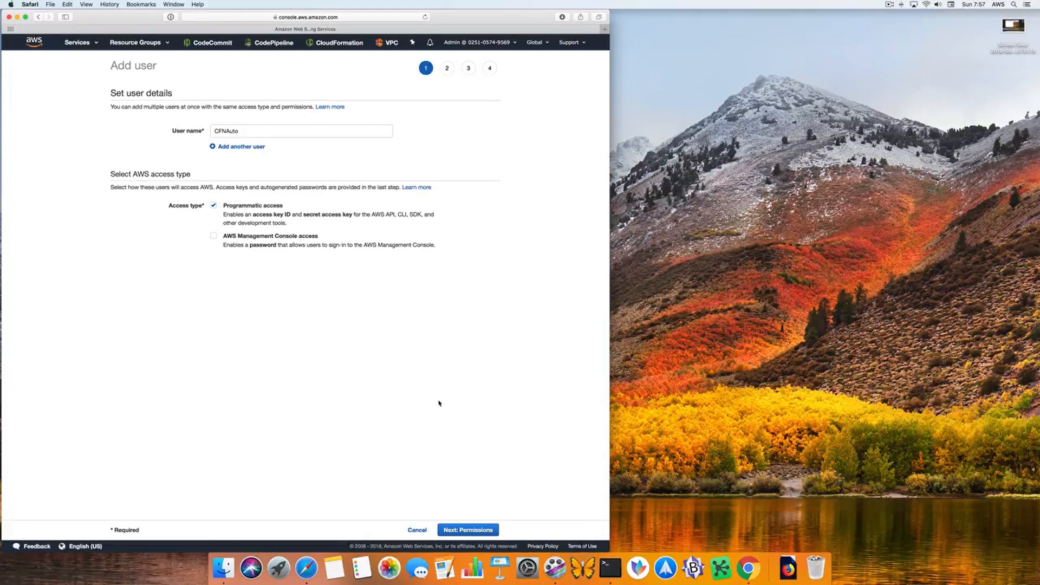
Attach the existing AWSCodeCommitFullAccess policy directly to the new user, filtering the policies by "codecomm"
{"action": "left_click", "coordinate": [451, 531]}
{"action": "left_click", "coordinate": [374, 125]}
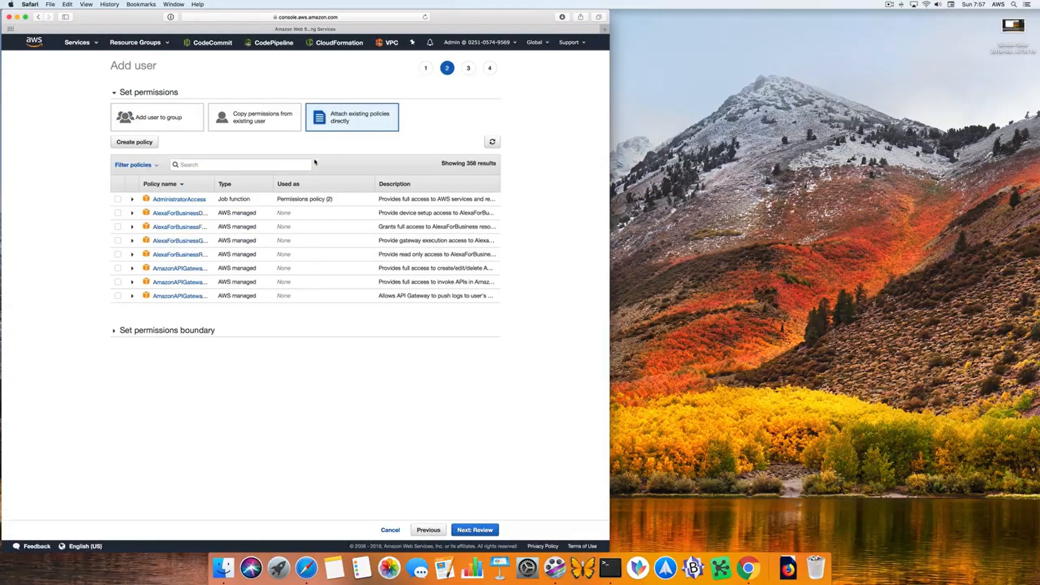
{"action": "type", "text": "codecomm"}
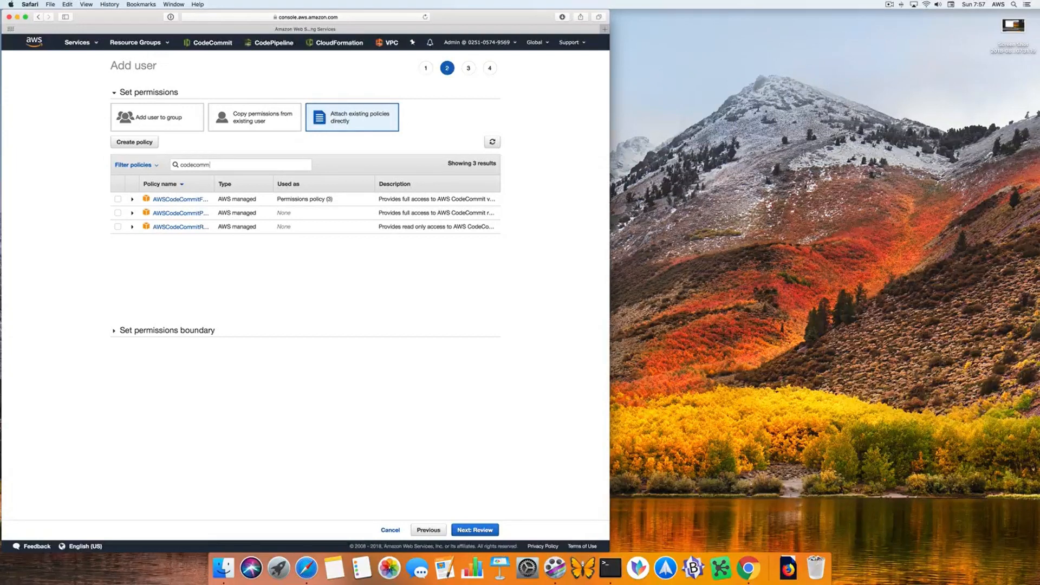
{"action": "left_click", "coordinate": [118, 199]}
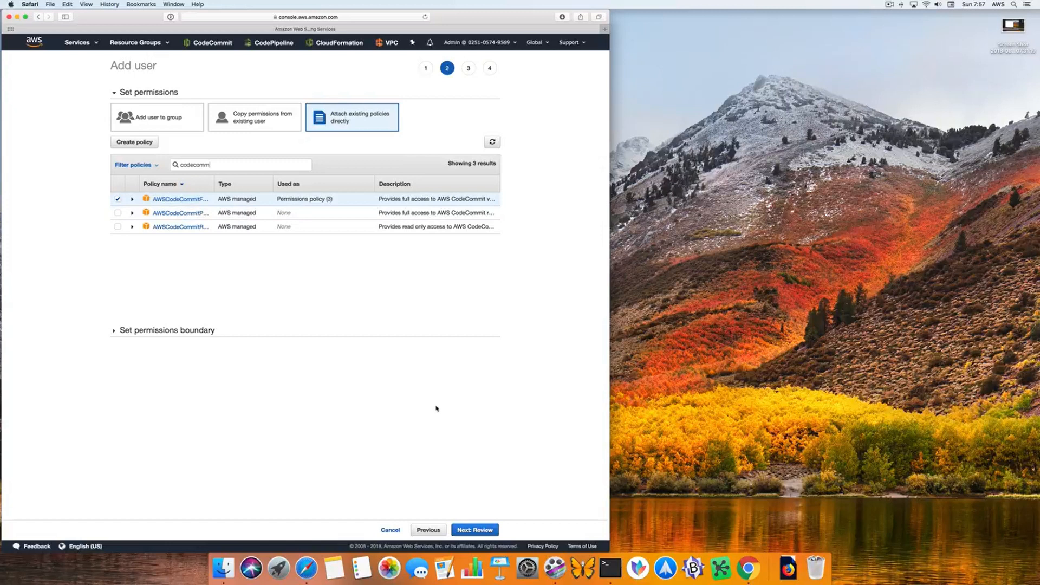
Create the reviewed CFNAuto user, download its credentials as a CSV file and close the wizard
{"action": "left_click", "coordinate": [471, 533]}
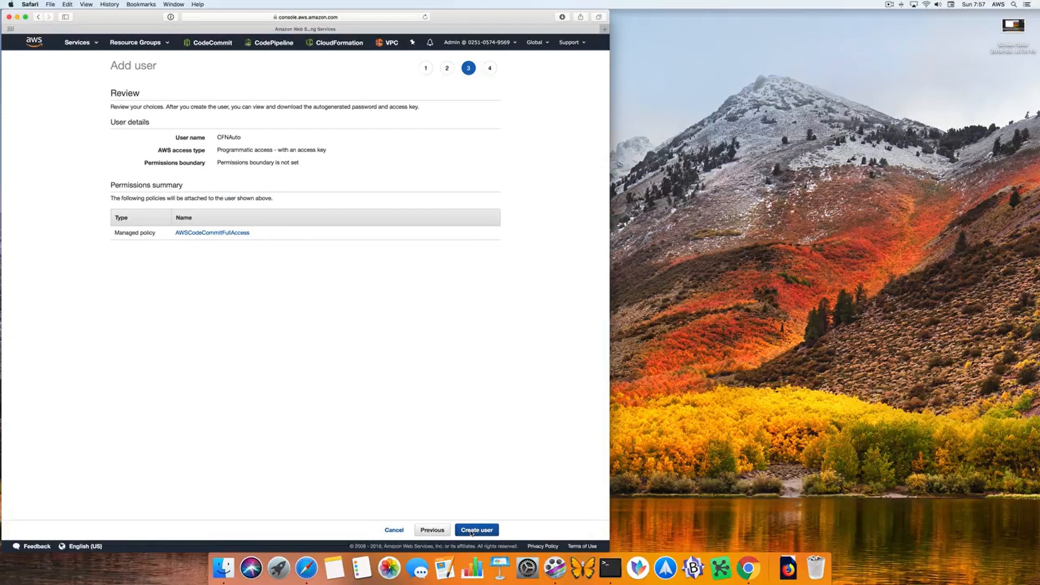
{"action": "left_click", "coordinate": [471, 531]}
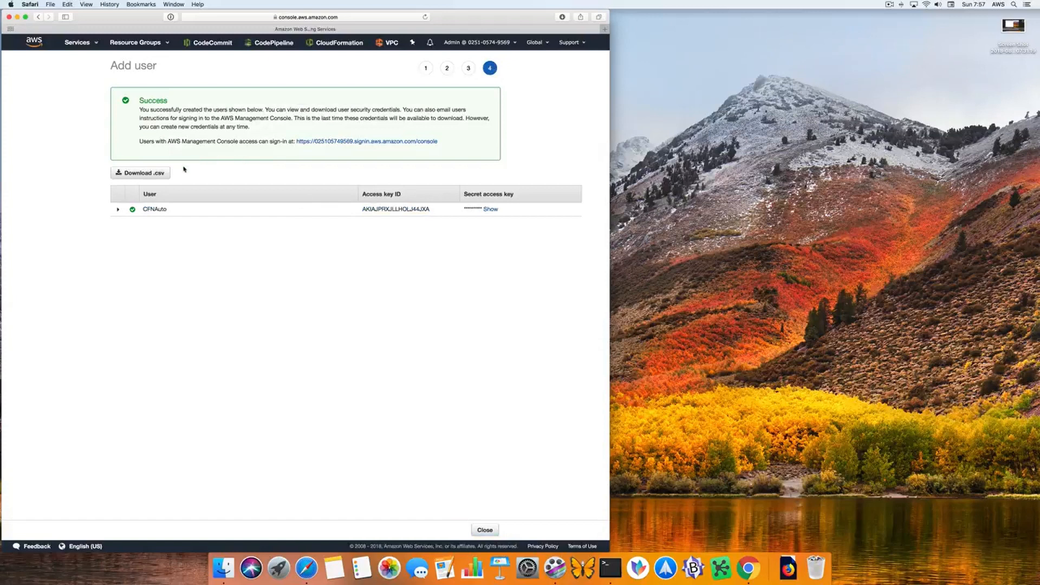
{"action": "left_click", "coordinate": [145, 173]}
{"action": "left_click", "coordinate": [486, 532]}
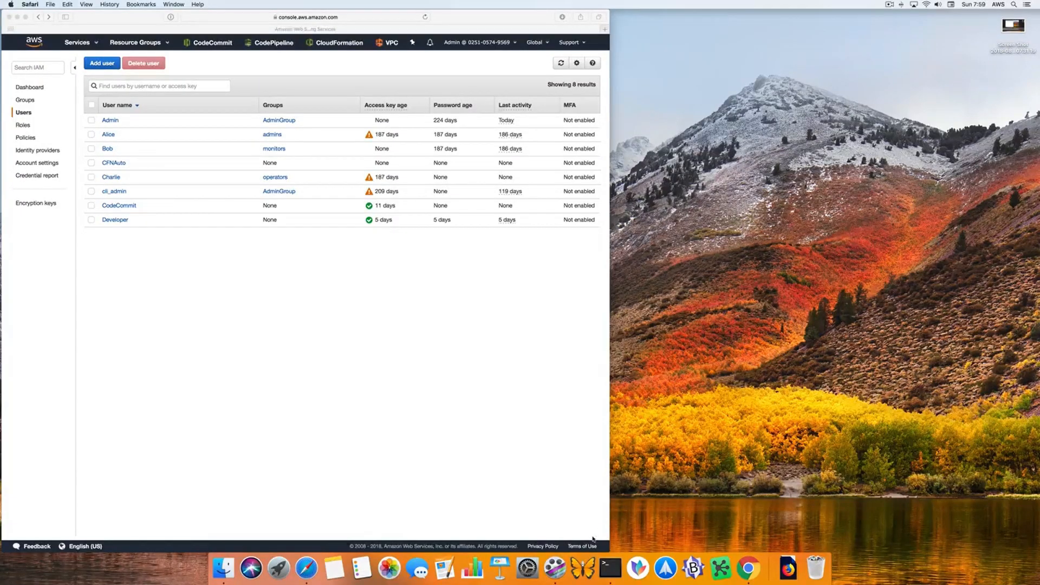
Switch to Terminal, print the working directory and list all its files in long format, including hidden ones
{"action": "left_click", "coordinate": [611, 568]}
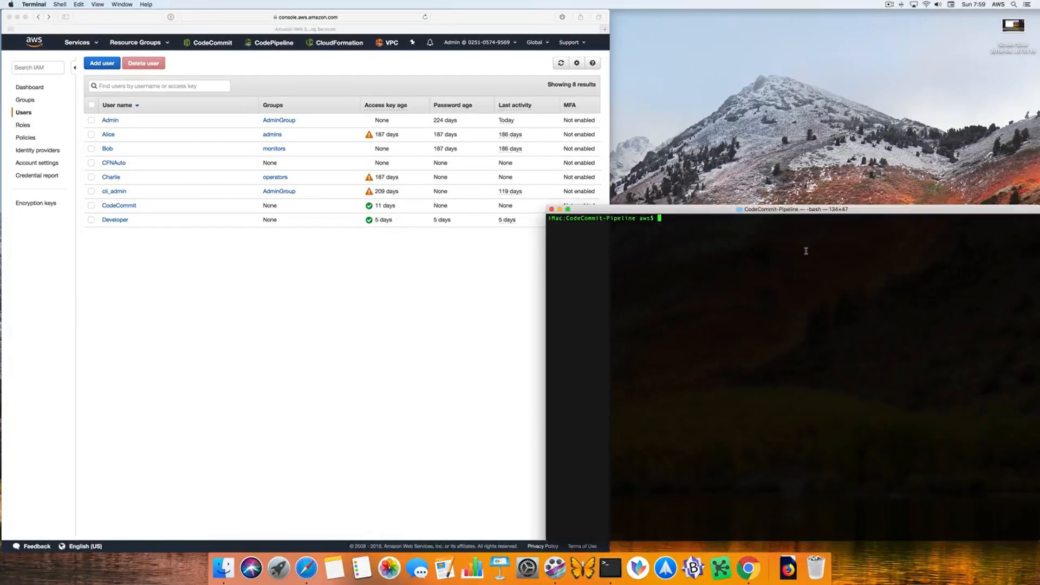
{"action": "type", "text": "pwd"}
{"action": "key", "text": "Return"}
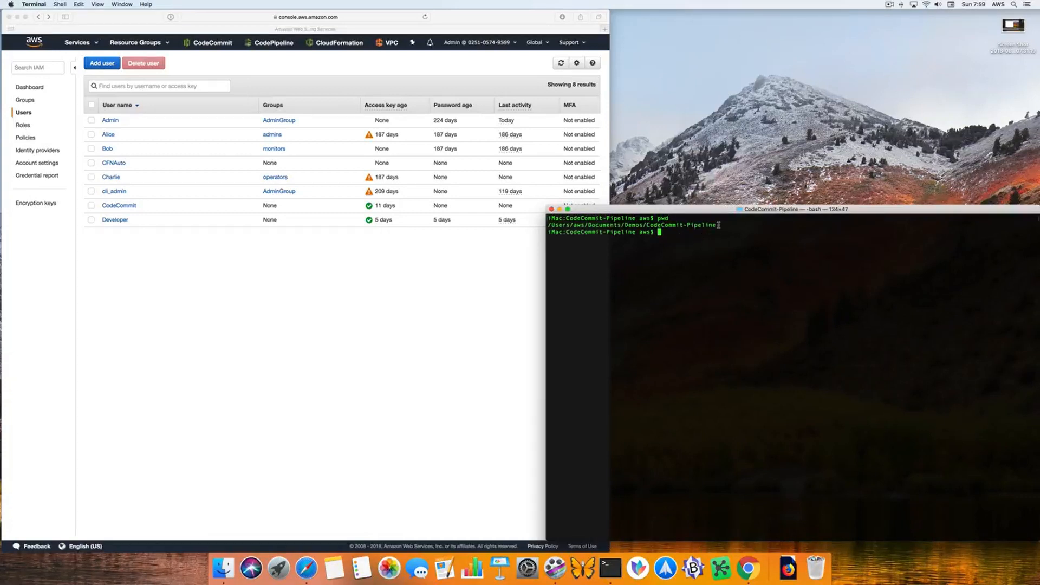
{"action": "type", "text": "ls -l"}
{"action": "type", "text": "a"}
{"action": "key", "text": "Return"}
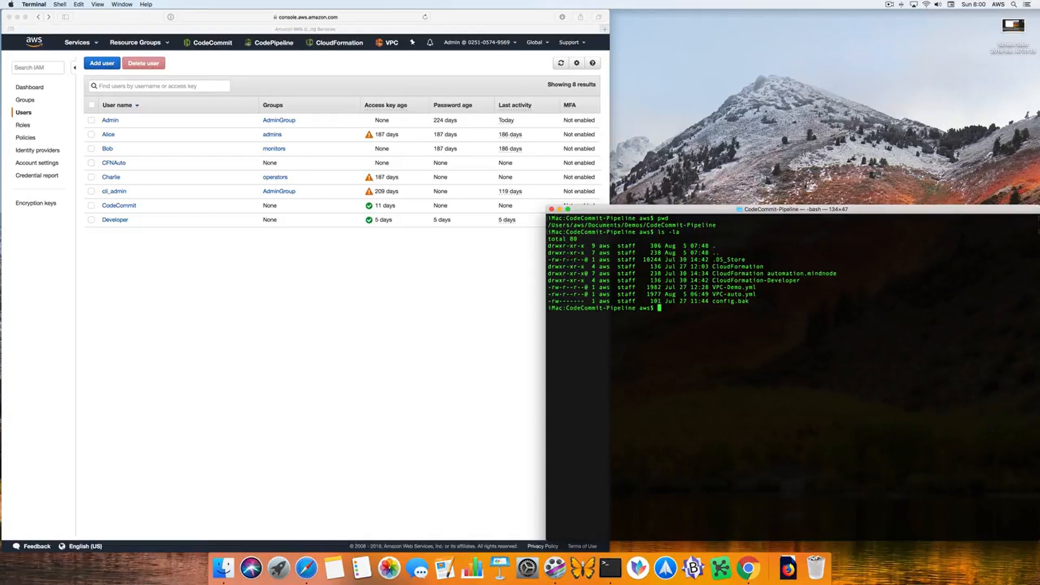
Generate an SSH key pair saved as /Users/aws/.ssh/CFNAuto_rsa with an empty passphrase
{"action": "type", "text": "ssh-keygen"}
{"action": "key", "text": "Return"}
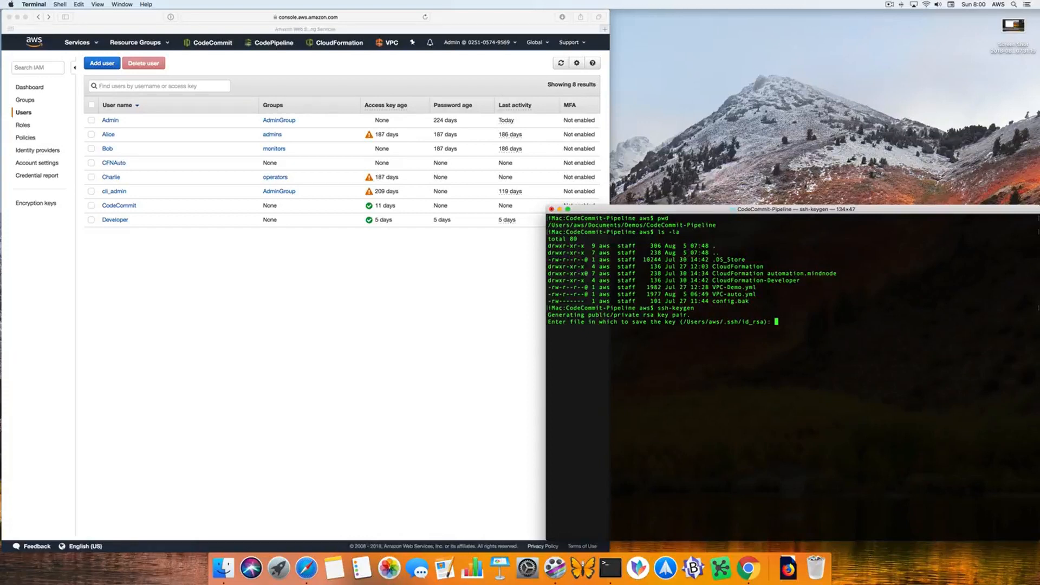
{"action": "type", "text": "/Users/aws/.ssh/CFNAuto_rsa"}
{"action": "key", "text": "Return"}
{"action": "key", "text": "Return"}
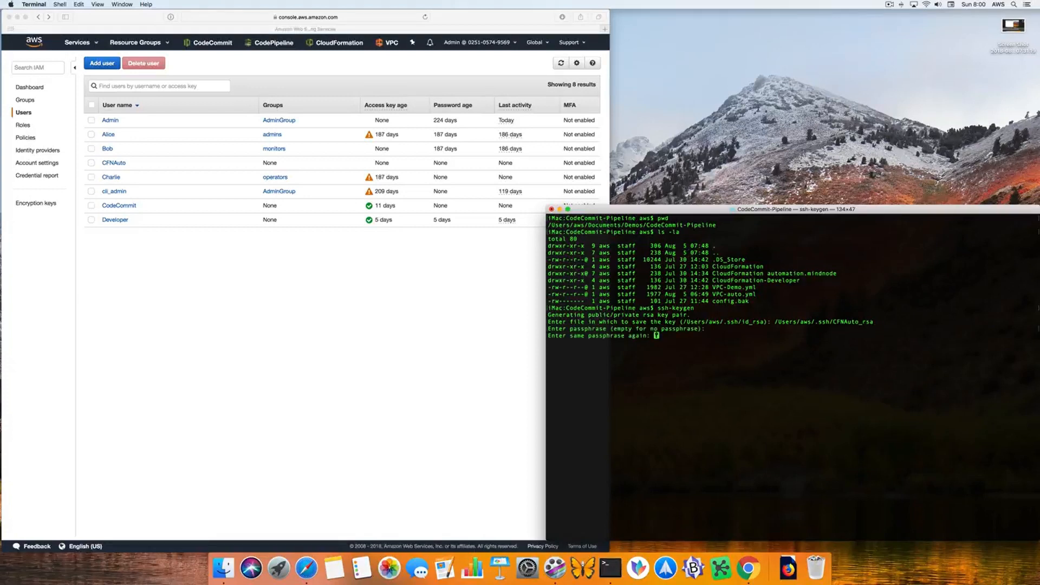
{"action": "key", "text": "Return"}
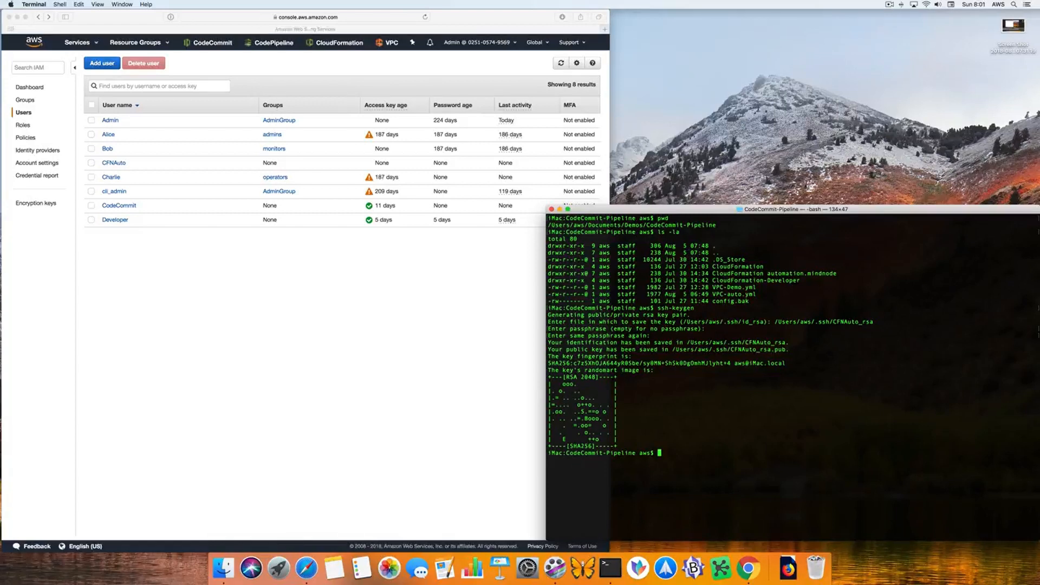
List all files in ~/.ssh and highlight the CFNAuto_rsa key pair entries
{"action": "type", "text": "ls -la ~/.ssh"}
{"action": "key", "text": "Return"}
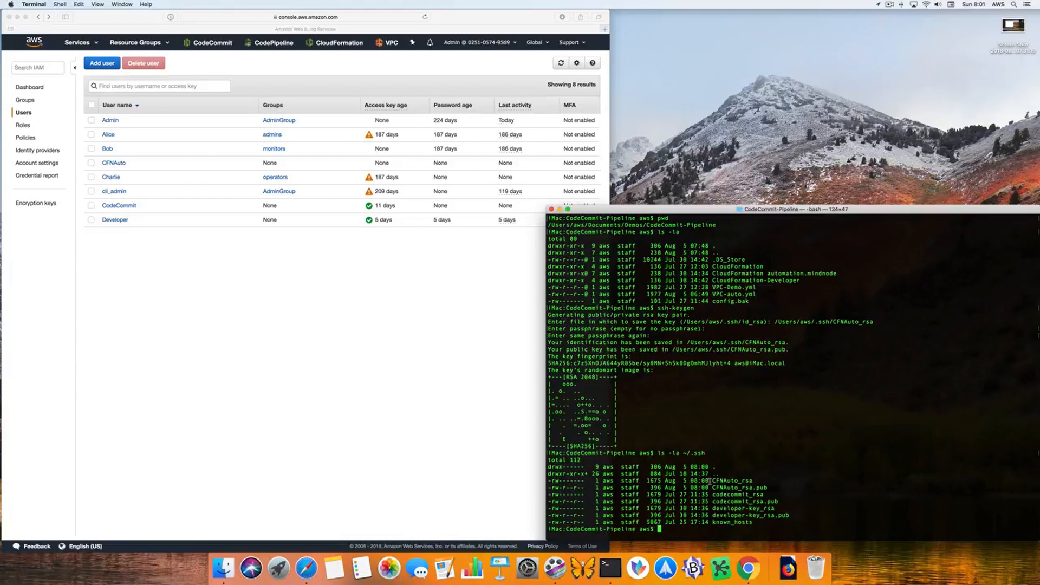
{"action": "left_click_drag", "start_coordinate": [713, 481], "coordinate": [769, 488]}
Copy config.bak to ~/.ssh/config and open the copied file in nano
{"action": "type", "text": "cp config.bak ~/.ssh/config"}
{"action": "key", "text": "Return"}
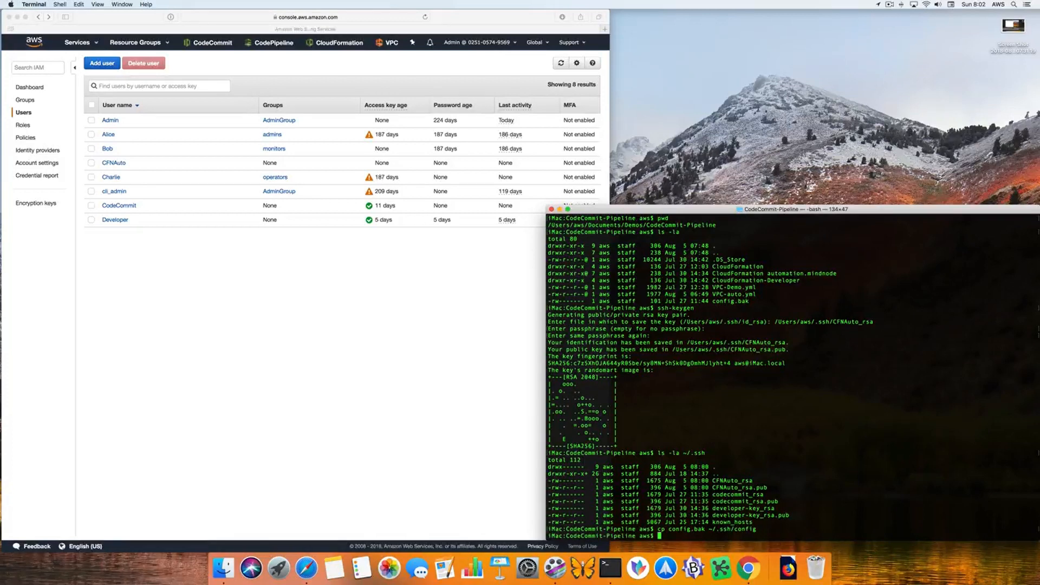
{"action": "type", "text": "nanon"}
{"action": "key", "text": "BackSpace"}
{"action": "type", "text": "~/.ssh/config"}
{"action": "key", "text": "Return"}
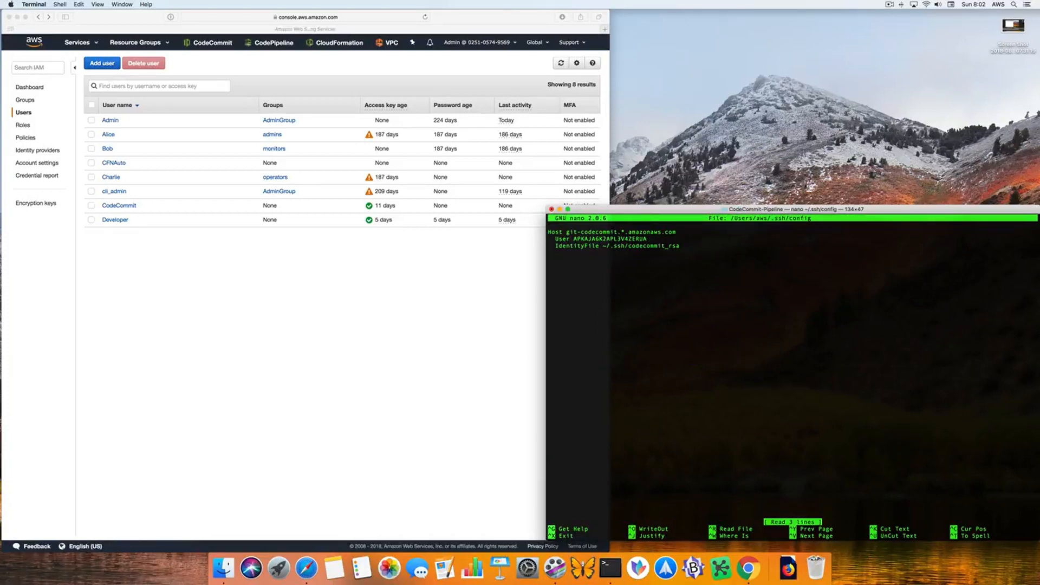
Change the IdentityFile entry in the SSH config to ~/.ssh/CFNAuto_rsa
{"action": "key", "text": "Right"}
{"action": "key", "text": "Right"}
{"action": "key", "text": "Right"}
{"action": "key", "text": "Right"}
{"action": "key", "text": "Right"}
{"action": "key", "text": "Right"}
{"action": "key", "text": "Right"}
{"action": "key", "text": "Right"}
{"action": "key", "text": "Right"}
{"action": "key", "text": "Right"}
{"action": "key", "text": "Right"}
{"action": "key", "text": "Right"}
{"action": "key", "text": "Right"}
{"action": "key", "text": "Right"}
{"action": "key", "text": "Right"}
{"action": "key", "text": "Right"}
{"action": "key", "text": "Right"}
{"action": "key", "text": "Right"}
{"action": "key", "text": "Right"}
{"action": "key", "text": "Right"}
{"action": "key", "text": "Right"}
{"action": "key", "text": "Right"}
{"action": "key", "text": "Right"}
{"action": "key", "text": "Down"}
{"action": "key", "text": "Right"}
{"action": "key", "text": "Right"}
{"action": "key", "text": "Right"}
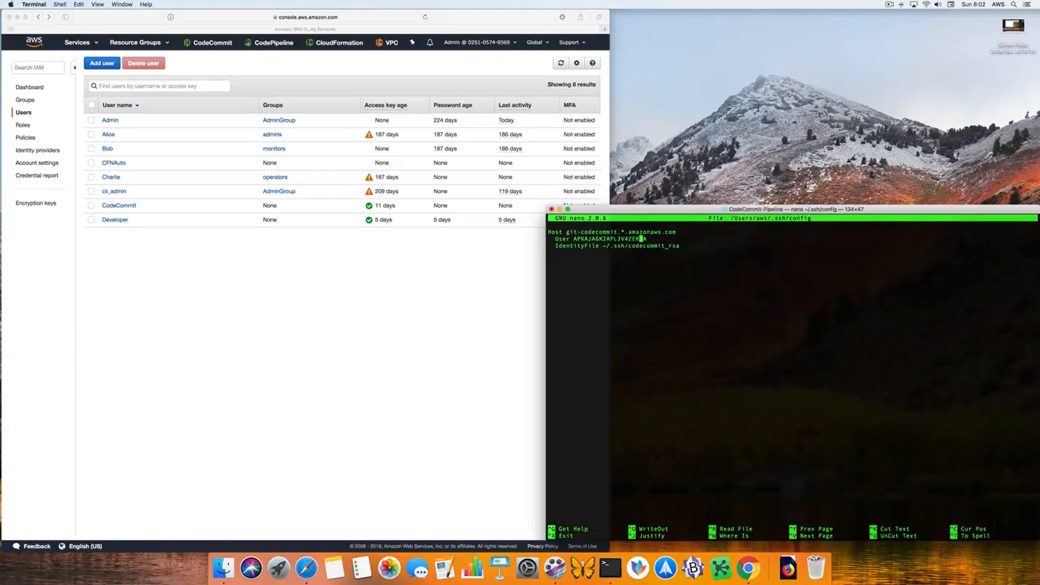
{"action": "key", "text": "Right"}
{"action": "key", "text": "Down"}
{"action": "key", "text": "Right"}
{"action": "key", "text": "Right"}
{"action": "key", "text": "Right"}
{"action": "key", "text": "Right"}
{"action": "key", "text": "Right"}
{"action": "key", "text": "Right"}
{"action": "key", "text": "Right"}
{"action": "key", "text": "Right"}
{"action": "key", "text": "Right"}
{"action": "key", "text": "BackSpace"}
{"action": "key", "text": "BackSpace"}
{"action": "key", "text": "BackSpace"}
{"action": "key", "text": "BackSpace"}
{"action": "key", "text": "BackSpace"}
{"action": "key", "text": "BackSpace"}
{"action": "key", "text": "BackSpace"}
{"action": "key", "text": "BackSpace"}
{"action": "key", "text": "BackSpace"}
{"action": "key", "text": "BackSpace"}
{"action": "key", "text": "BackSpace"}
{"action": "key", "text": "BackSpace"}
{"action": "key", "text": "BackSpace"}
{"action": "key", "text": "BackSpace"}
{"action": "type", "text": "CFNAuto_Rsa"}
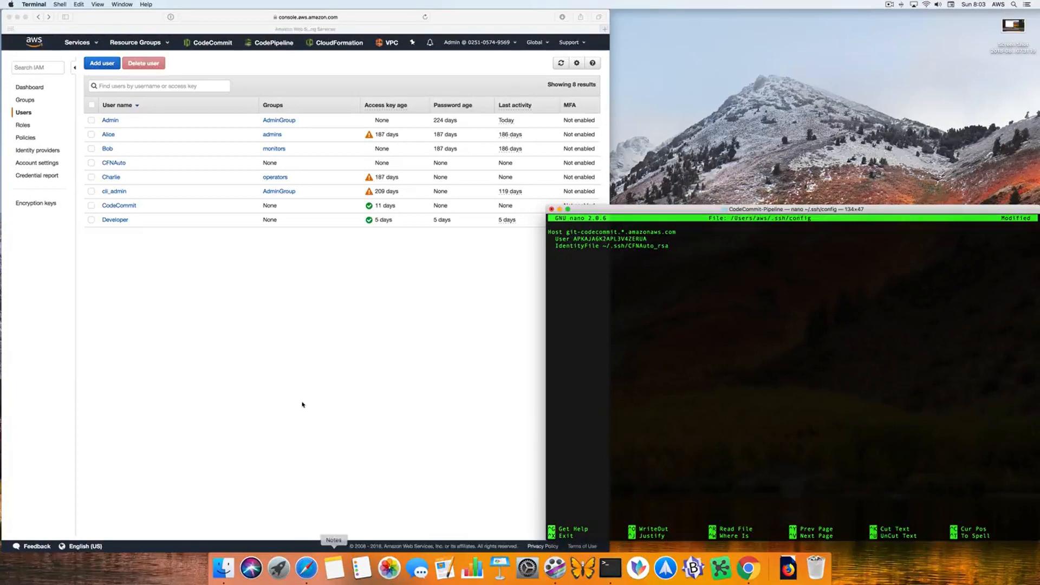
Switch to Safari and show the CFNAuto user's security credentials, dismissing the SSH public key upload dialog
{"action": "left_click", "coordinate": [132, 272]}
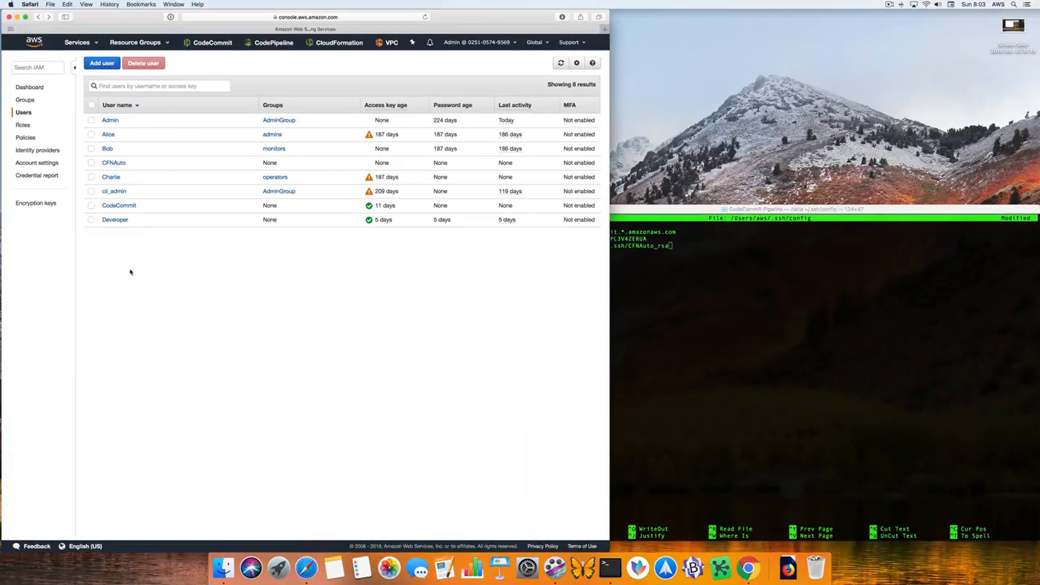
{"action": "left_click", "coordinate": [115, 163]}
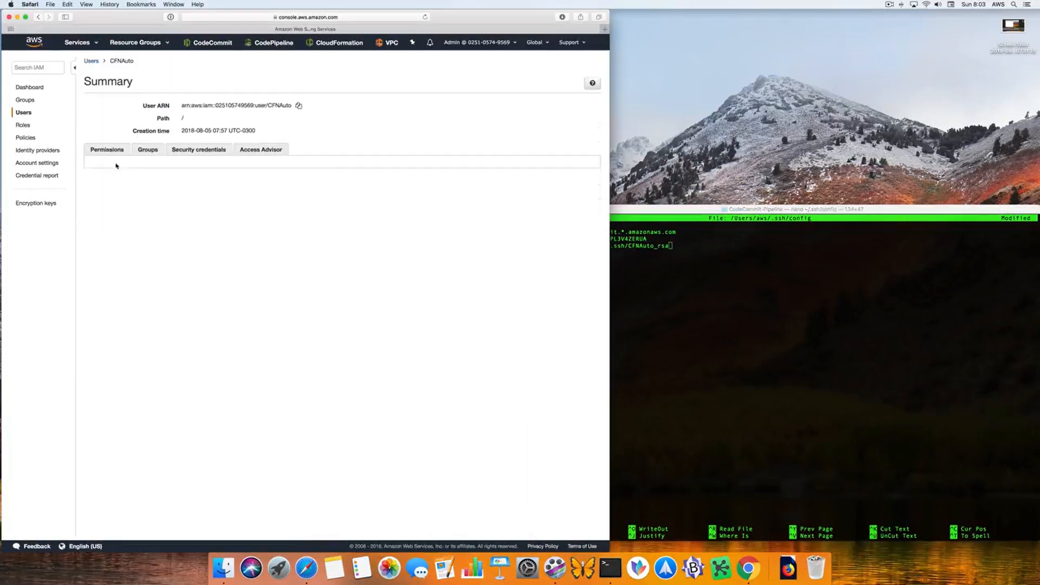
{"action": "left_click", "coordinate": [198, 150]}
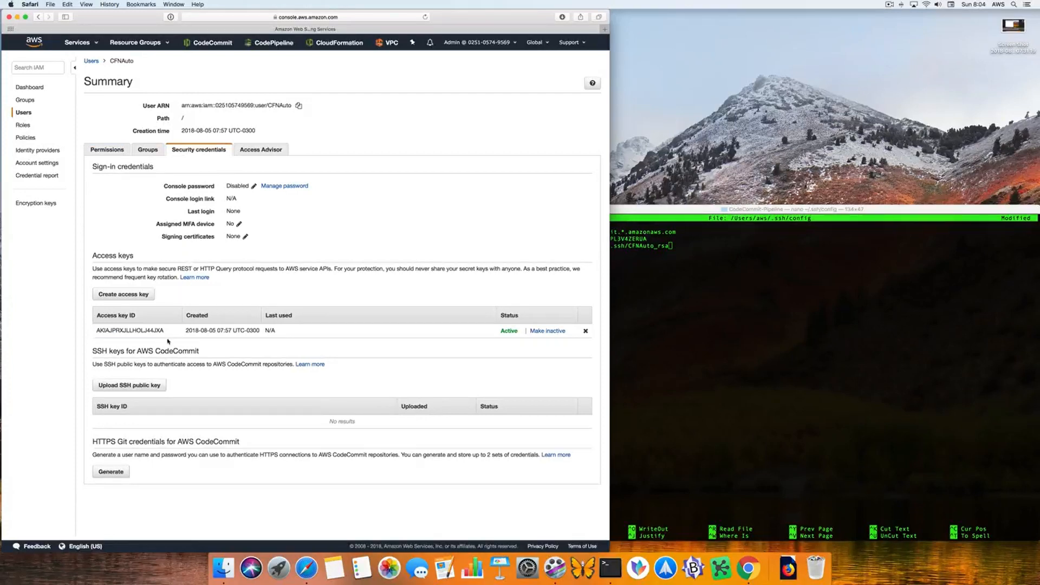
{"action": "left_click", "coordinate": [156, 385]}
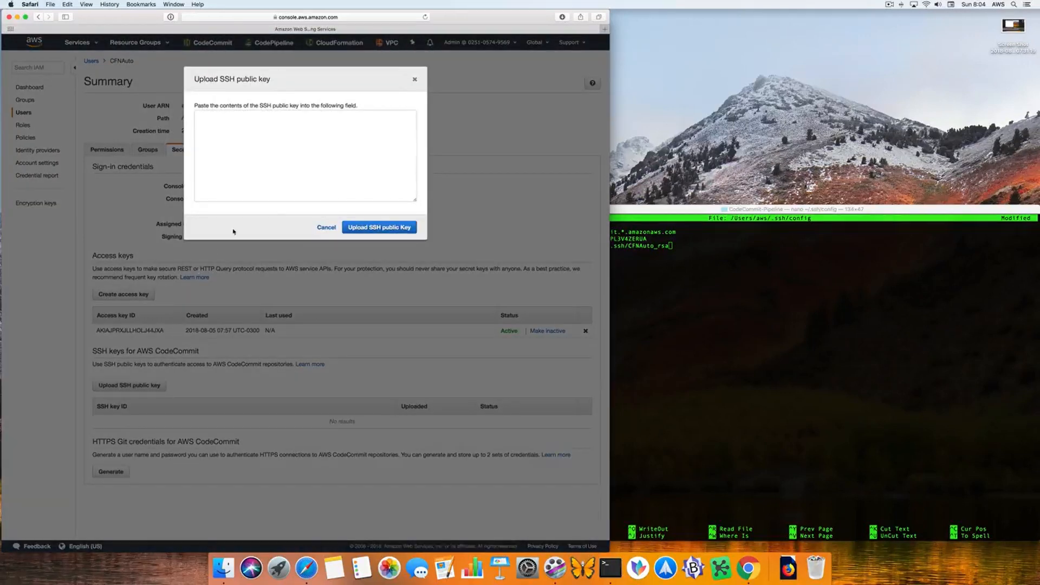
{"action": "left_click", "coordinate": [325, 228]}
Return to Terminal, save the edited SSH config under the same name and exit nano
{"action": "left_click", "coordinate": [727, 313]}
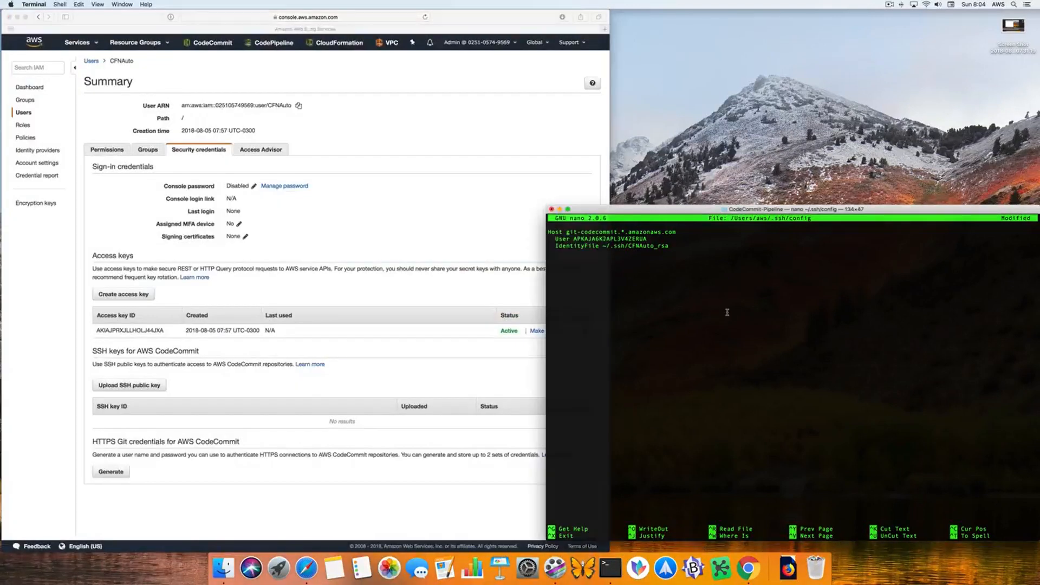
{"action": "key", "text": "ctrl+x"}
{"action": "key", "text": "y"}
{"action": "key", "text": "Return"}
Display ~/.ssh/CFNAuto_rsa.pub with cat and copy the entire public key
{"action": "type", "text": "cat "}
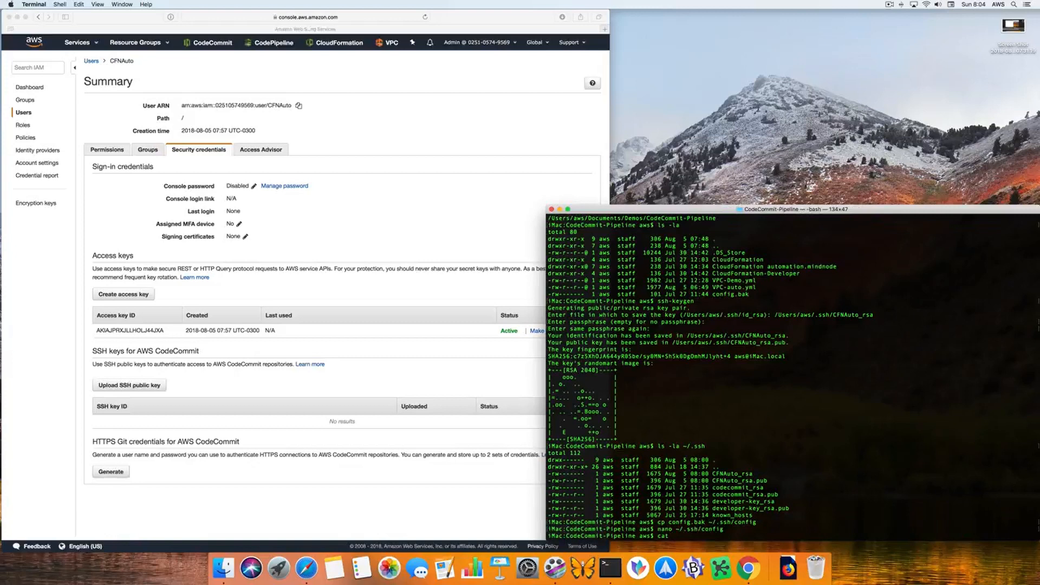
{"action": "type", "text": "~/.ssh/CFNAuto_rsa.pub"}
{"action": "key", "text": "Return"}
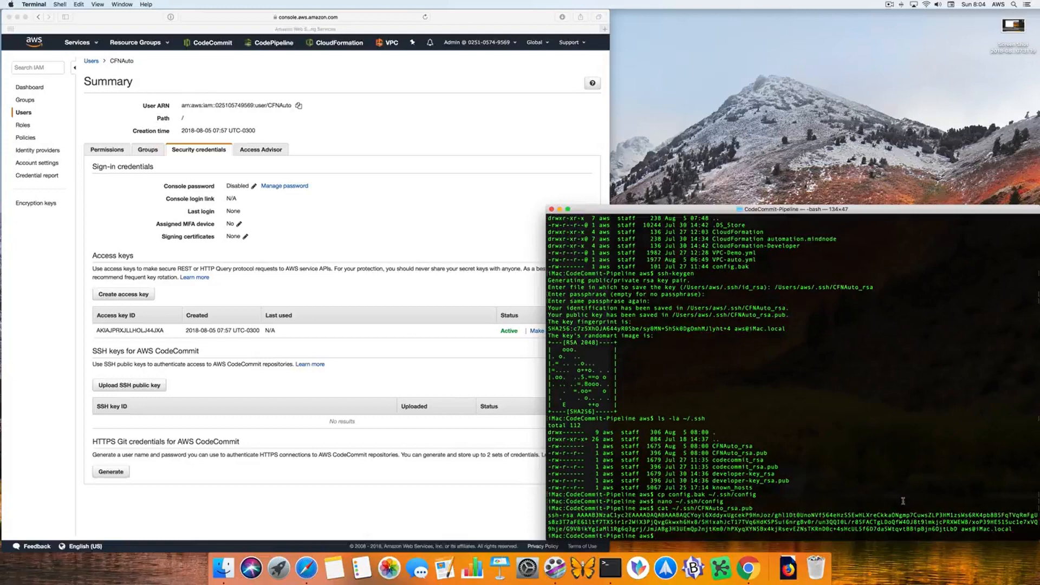
{"action": "left_click_drag", "start_coordinate": [1012, 529], "coordinate": [538, 514]}
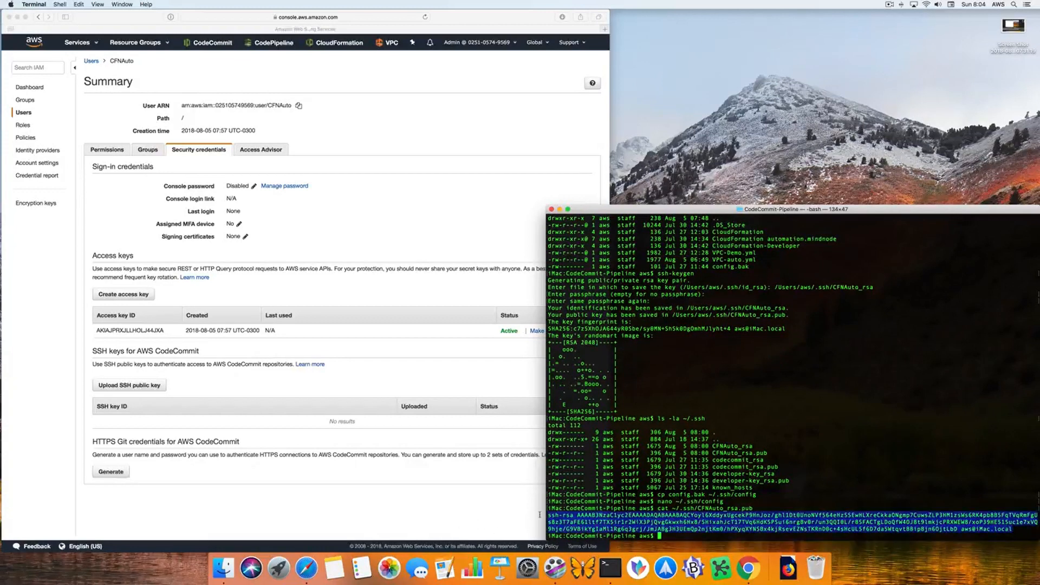
Switch to Safari and upload the copied SSH public key to the CFNAuto user's CodeCommit SSH keys
{"action": "left_click", "coordinate": [306, 379]}
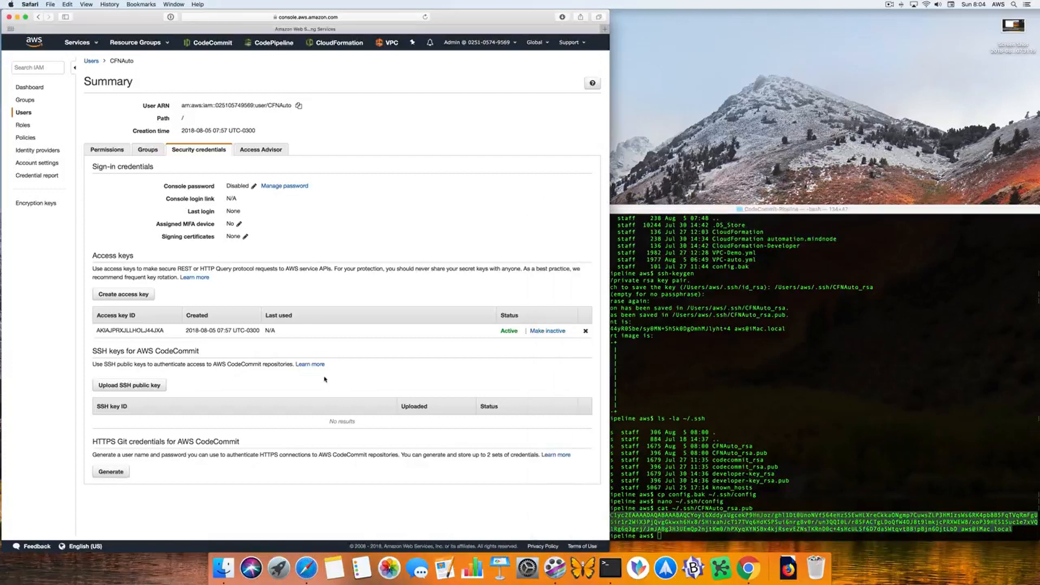
{"action": "left_click", "coordinate": [147, 387]}
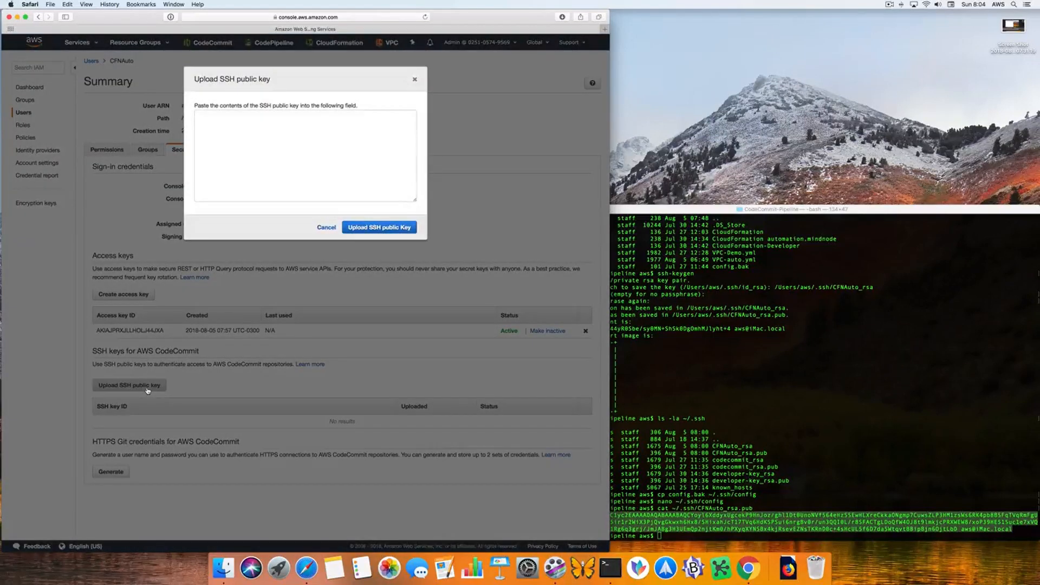
{"action": "left_click", "coordinate": [240, 137]}
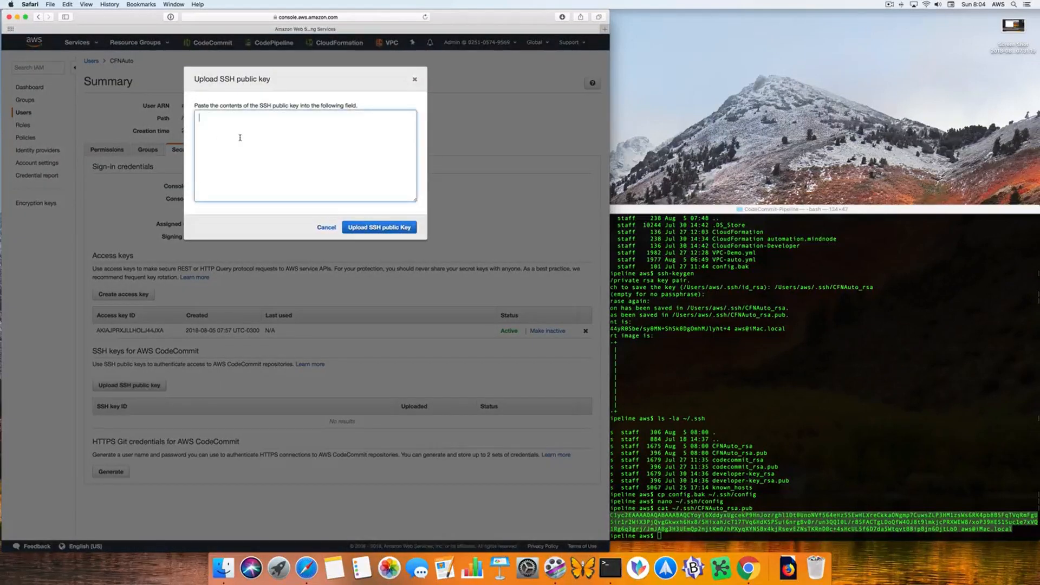
{"action": "key", "text": "super+v"}
{"action": "left_click", "coordinate": [365, 227]}
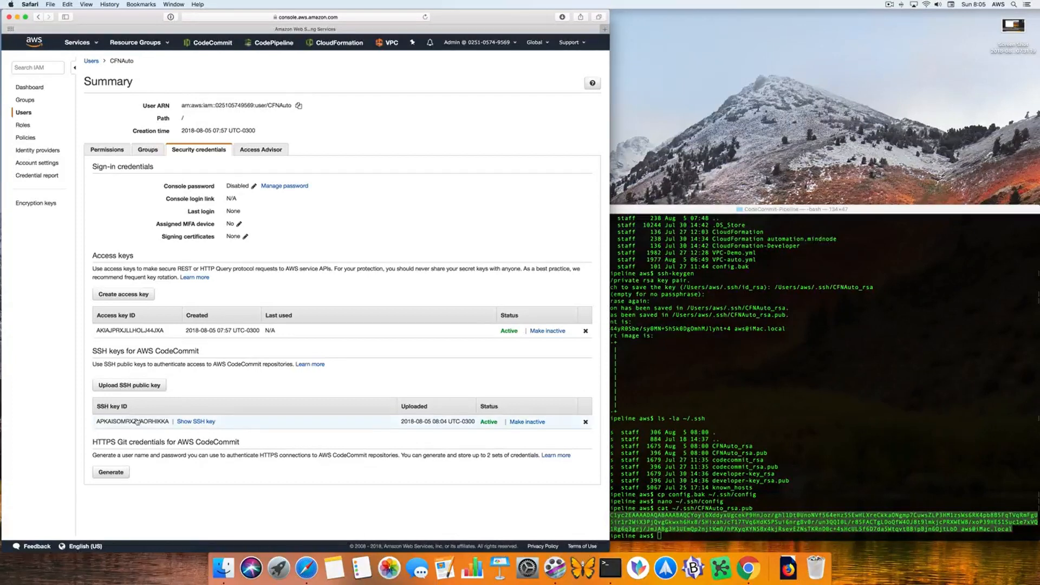
Copy the uploaded SSH key's ID from the CFNAuto user page, switch to Terminal and reopen ~/.ssh/config in nano
{"action": "left_click_drag", "start_coordinate": [167, 421], "coordinate": [97, 422]}
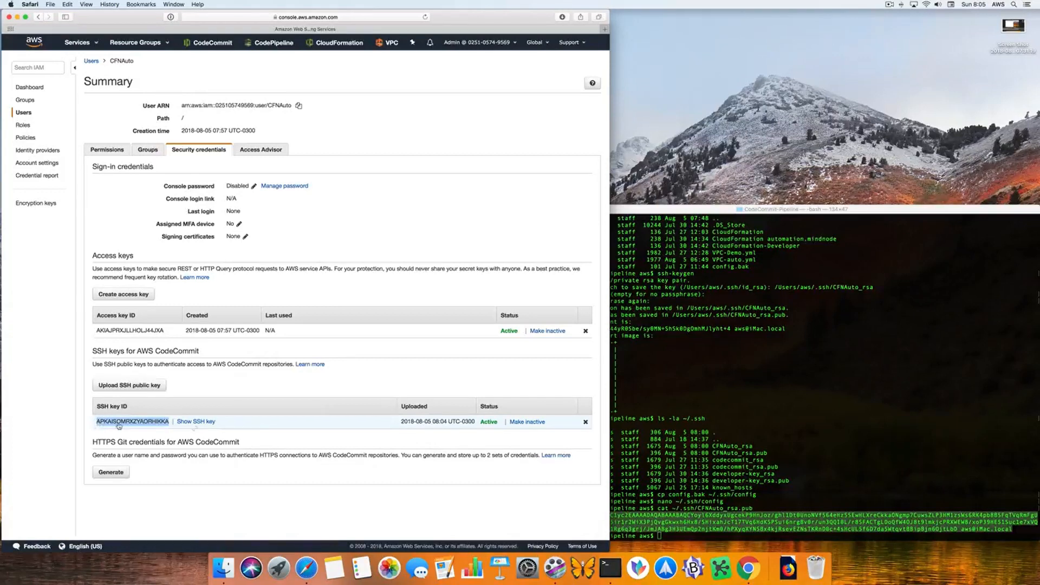
{"action": "left_click", "coordinate": [729, 450]}
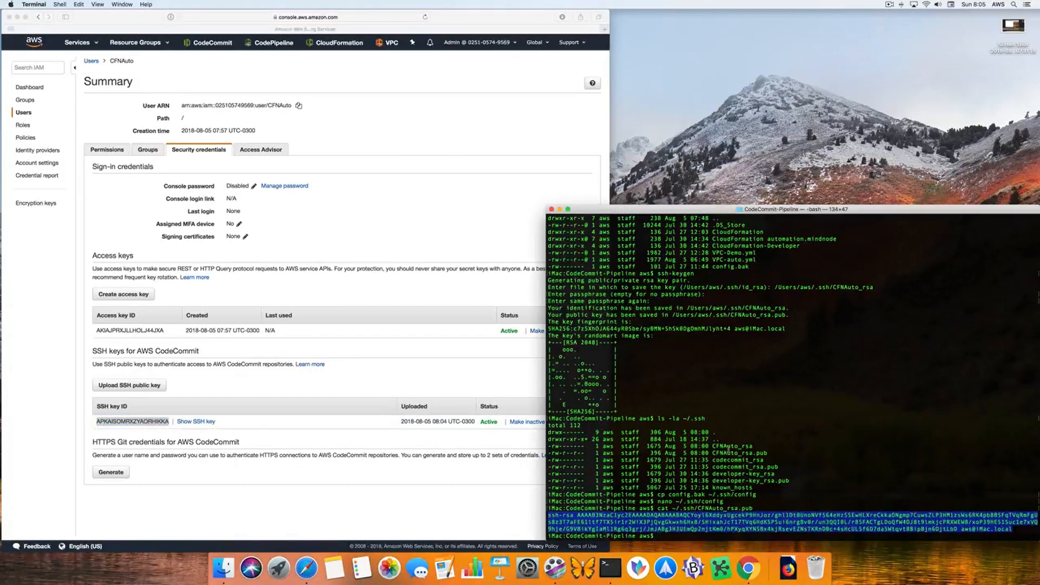
{"action": "key", "text": "Up"}
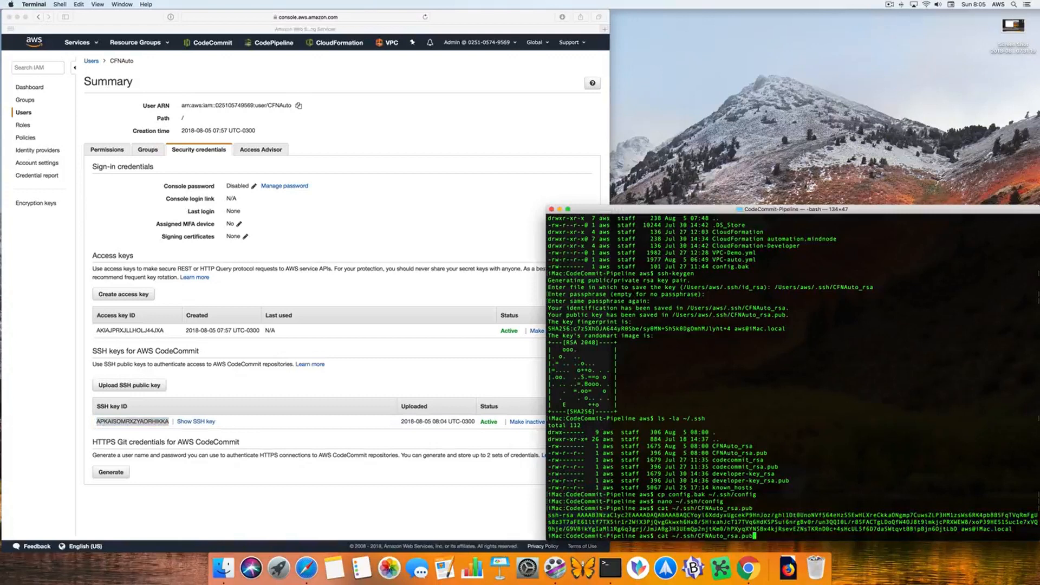
{"action": "key", "text": "Up"}
{"action": "key", "text": "Return"}
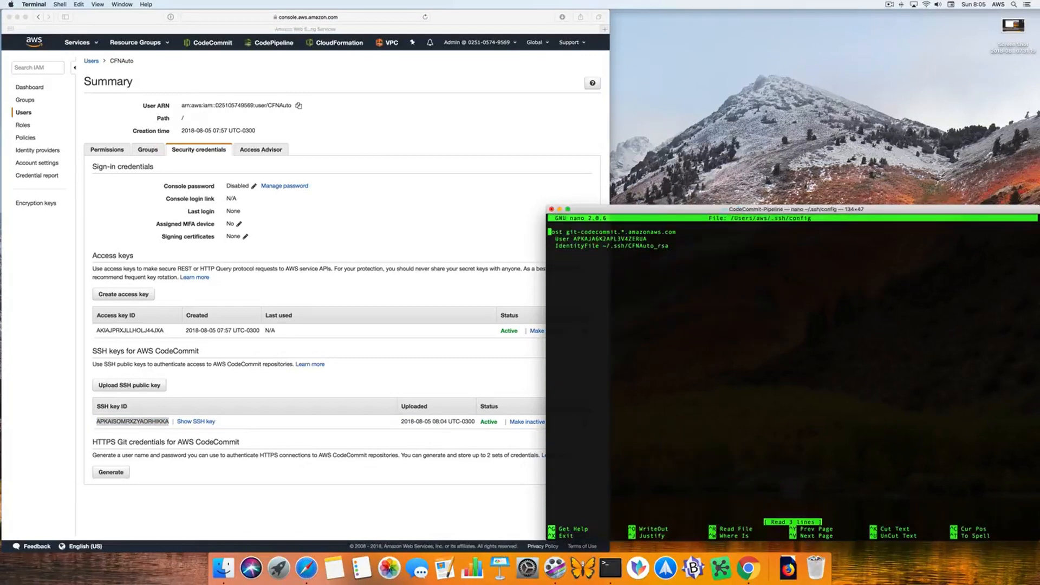
Replace the User value in the SSH config with the copied SSH key ID, without an extra line break after it
{"action": "key", "text": "Down"}
{"action": "key", "text": "Right"}
{"action": "key", "text": "Right"}
{"action": "key", "text": "Right"}
{"action": "key", "text": "Right"}
{"action": "key", "text": "Right"}
{"action": "key", "text": "Right"}
{"action": "key", "text": "Right"}
{"action": "key", "text": "Right"}
{"action": "key", "text": "Right"}
{"action": "key", "text": "Right"}
{"action": "key", "text": "Right"}
{"action": "key", "text": "Right"}
{"action": "key", "text": "Right"}
{"action": "key", "text": "Right"}
{"action": "key", "text": "Right"}
{"action": "key", "text": "Right"}
{"action": "key", "text": "Right"}
{"action": "key", "text": "Right"}
{"action": "key", "text": "Right"}
{"action": "key", "text": "Right"}
{"action": "key", "text": "Right"}
{"action": "key", "text": "Right"}
{"action": "key", "text": "Right"}
{"action": "key", "text": "Right"}
{"action": "key", "text": "Right"}
{"action": "key", "text": "Right"}
{"action": "key", "text": "Right"}
{"action": "key", "text": "BackSpace"}
{"action": "key", "text": "BackSpace"}
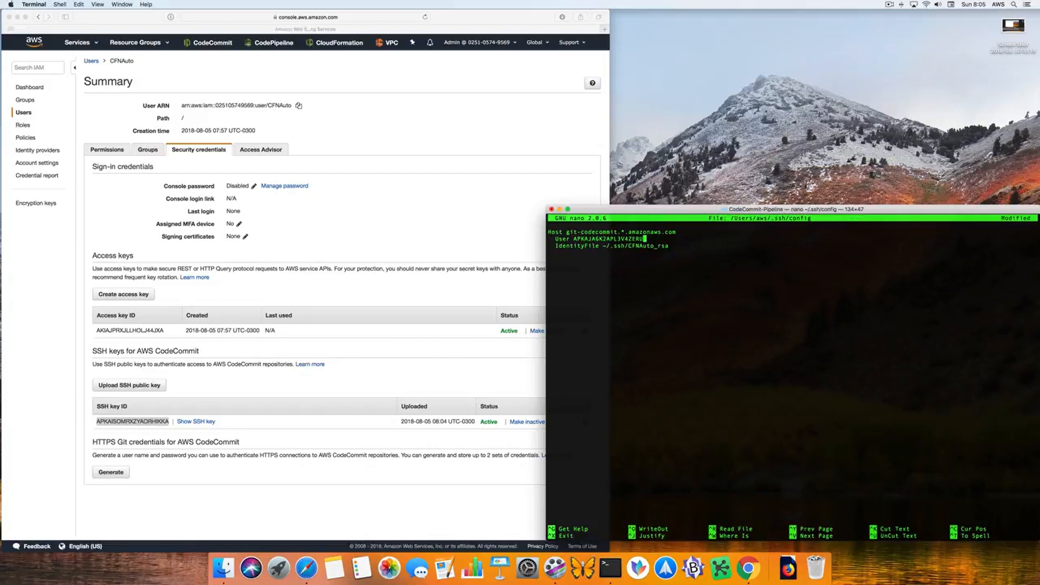
{"action": "key", "text": "BackSpace"}
{"action": "key", "text": "BackSpace"}
{"action": "key", "text": "BackSpace"}
{"action": "key", "text": "BackSpace"}
{"action": "key", "text": "BackSpace"}
{"action": "key", "text": "BackSpace"}
{"action": "key", "text": "BackSpace"}
{"action": "key", "text": "BackSpace"}
{"action": "key", "text": "BackSpace"}
{"action": "key", "text": "BackSpace"}
{"action": "key", "text": "BackSpace"}
{"action": "key", "text": "BackSpace"}
{"action": "key", "text": "BackSpace"}
{"action": "key", "text": "BackSpace"}
{"action": "key", "text": "BackSpace"}
{"action": "key", "text": "BackSpace"}
{"action": "key", "text": "BackSpace"}
{"action": "key", "text": "BackSpace"}
{"action": "key", "text": "super+v"}
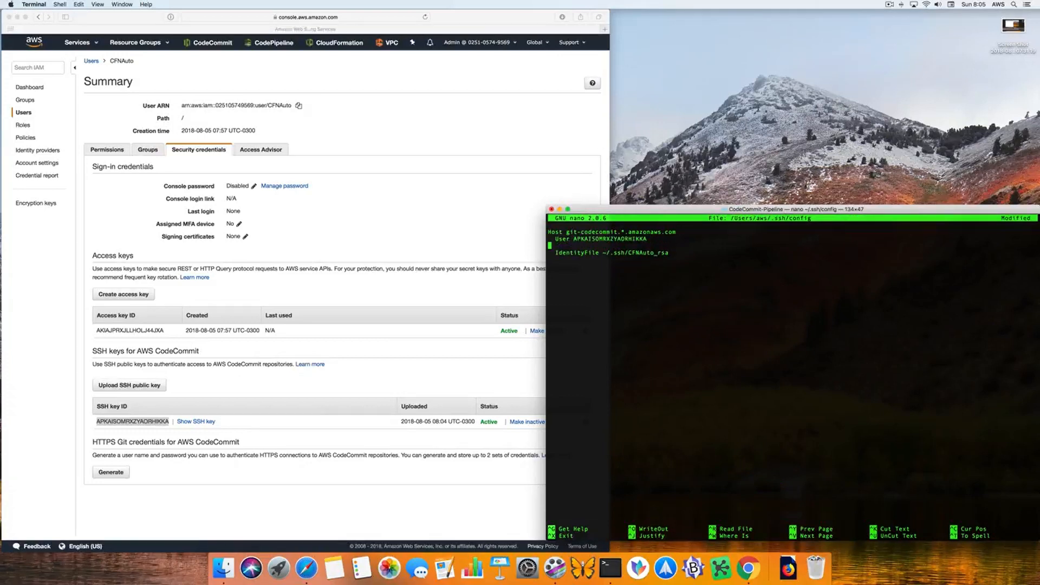
{"action": "key", "text": "BackSpace"}
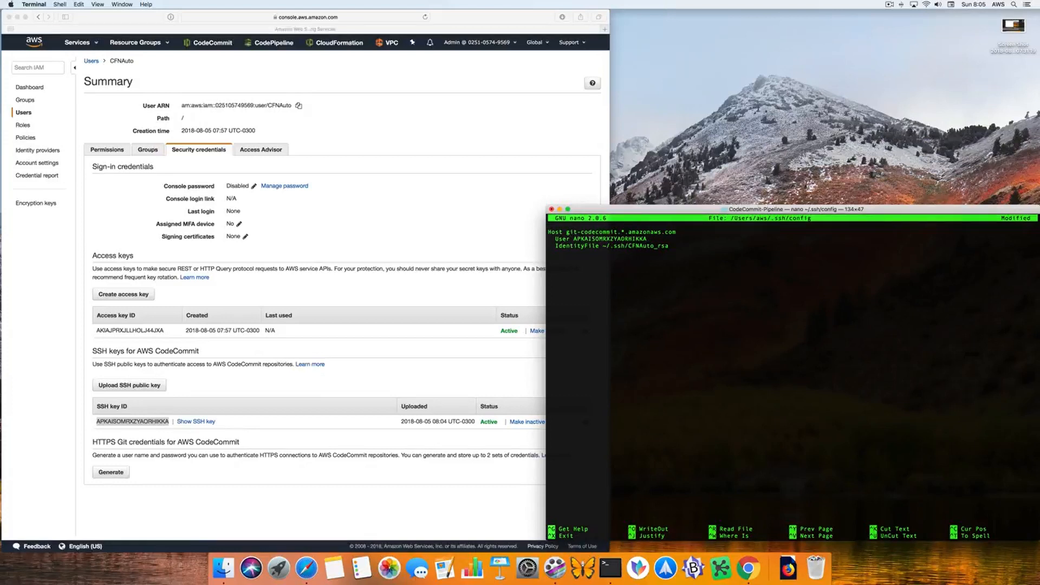
Save the SSH config under the same file name and exit nano
{"action": "key", "text": "ctrl+x"}
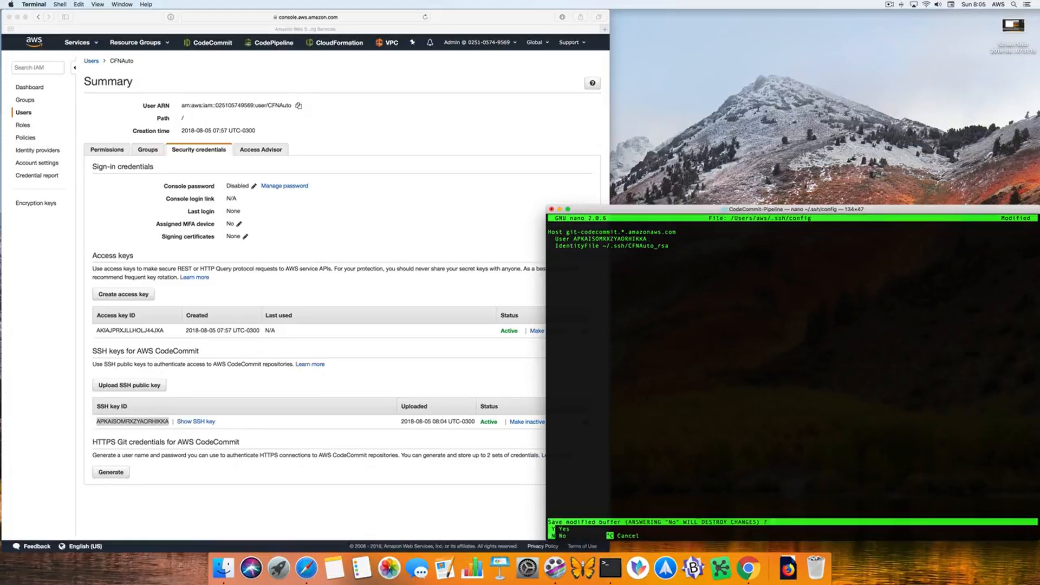
{"action": "key", "text": "y"}
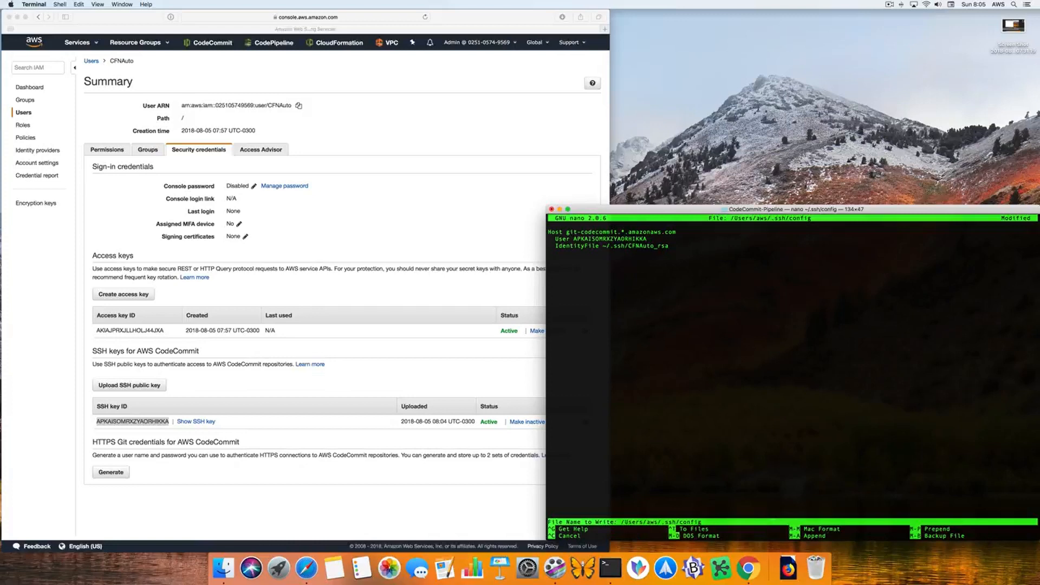
{"action": "key", "text": "Return"}
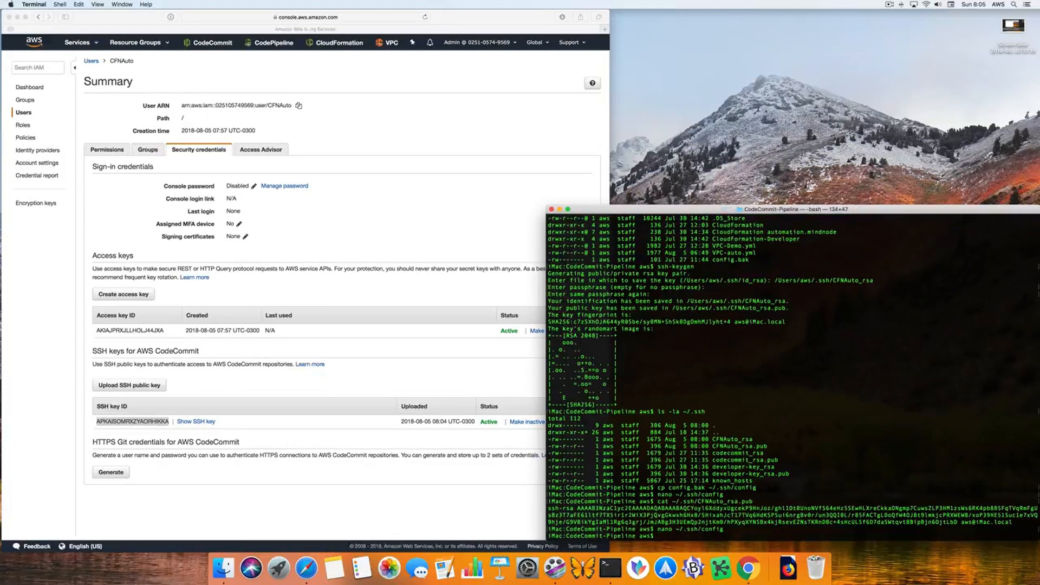
{"action": "key", "text": "Return"}
{"action": "key", "text": "Return"}
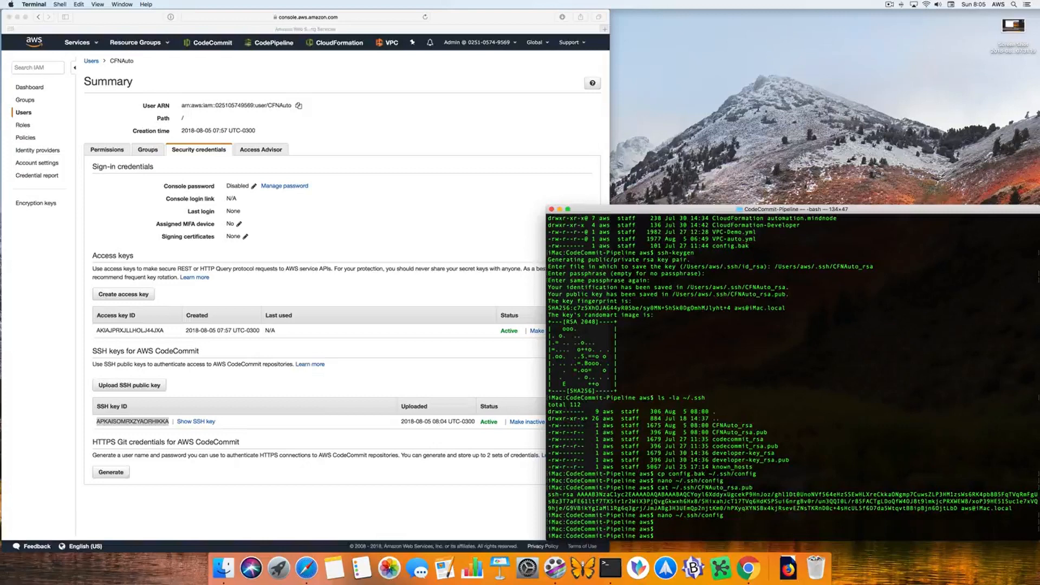
Check the installed Git release with git version
{"action": "type", "text": "git version"}
{"action": "key", "text": "Return"}
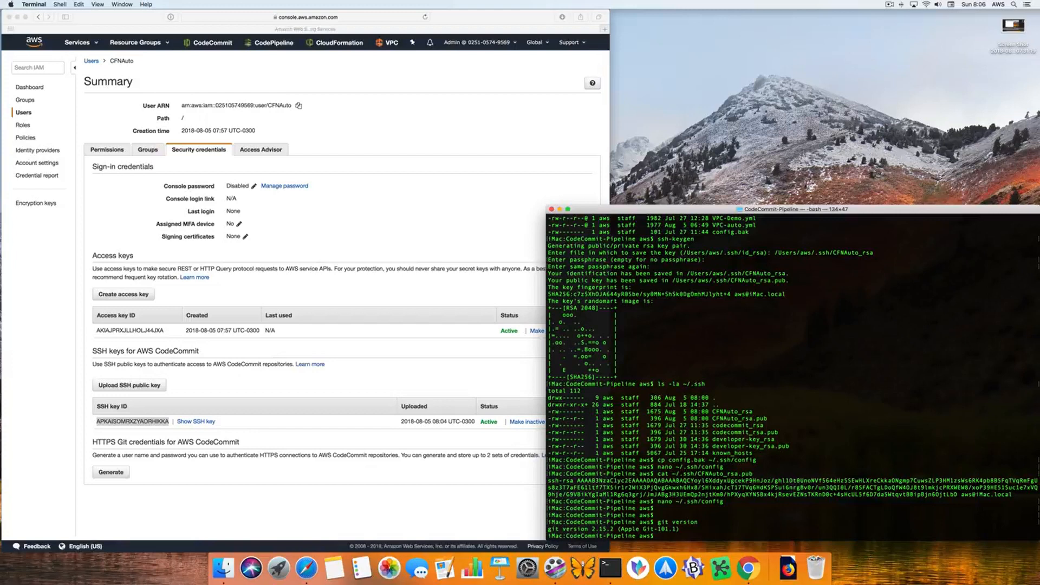
{"action": "key", "text": "Return"}
{"action": "key", "text": "Return"}
Test the SSH connection to git-codecommit.us-east-2.amazonaws.com, accept the host key with yes and review the authentication message
{"action": "type", "text": "ssh"}
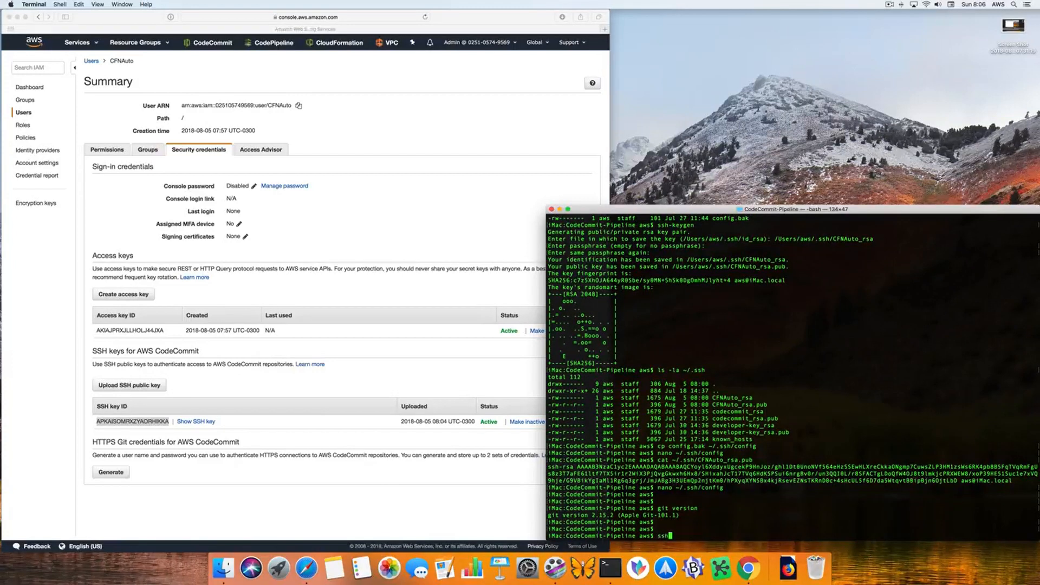
{"action": "type", "text": " git-codecommit.us-east-2.amazonaws.com"}
{"action": "key", "text": "Return"}
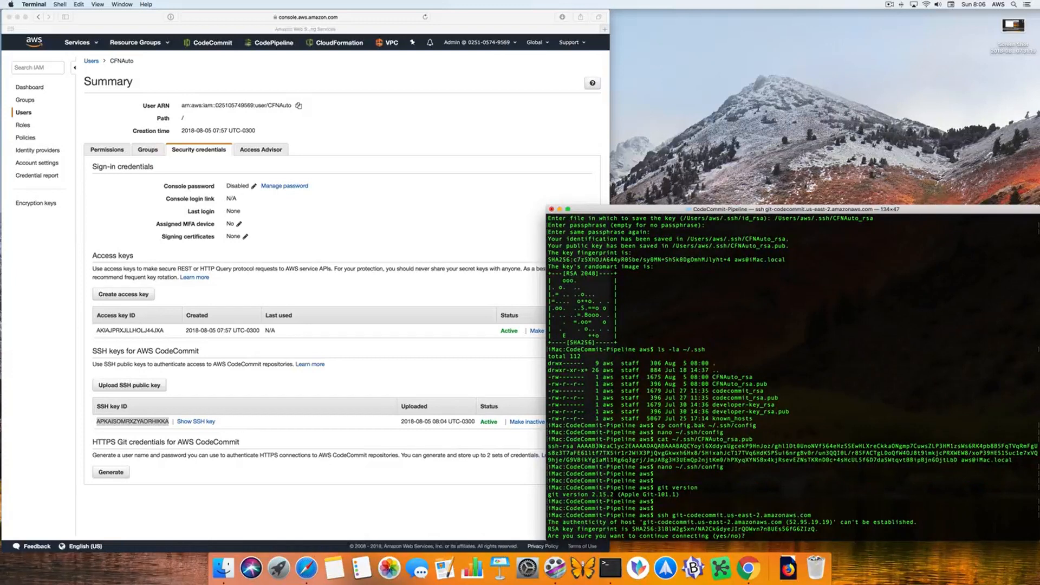
{"action": "type", "text": "yes"}
{"action": "key", "text": "Return"}
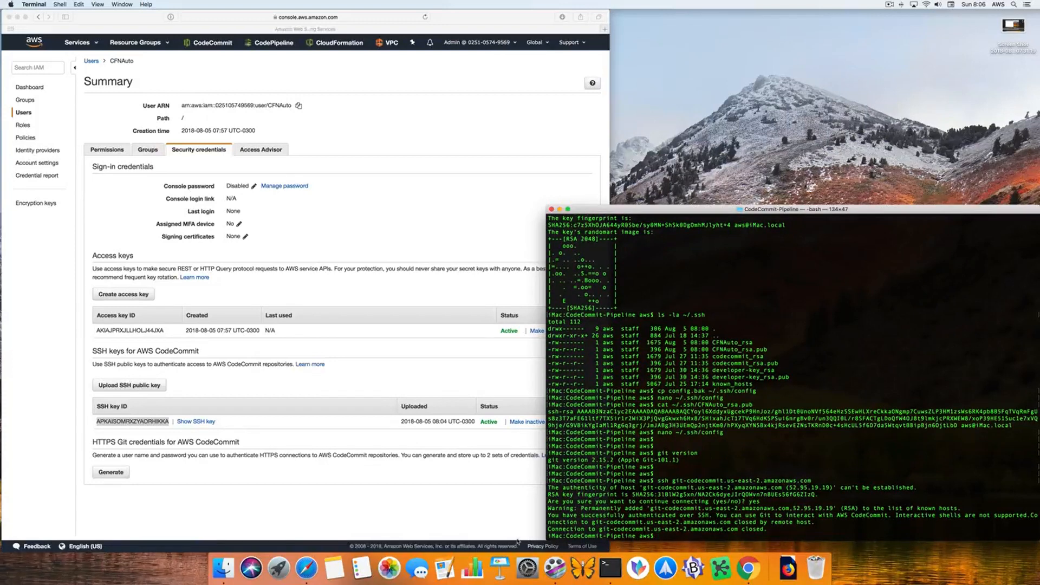
{"action": "left_click_drag", "start_coordinate": [550, 513], "coordinate": [710, 516]}
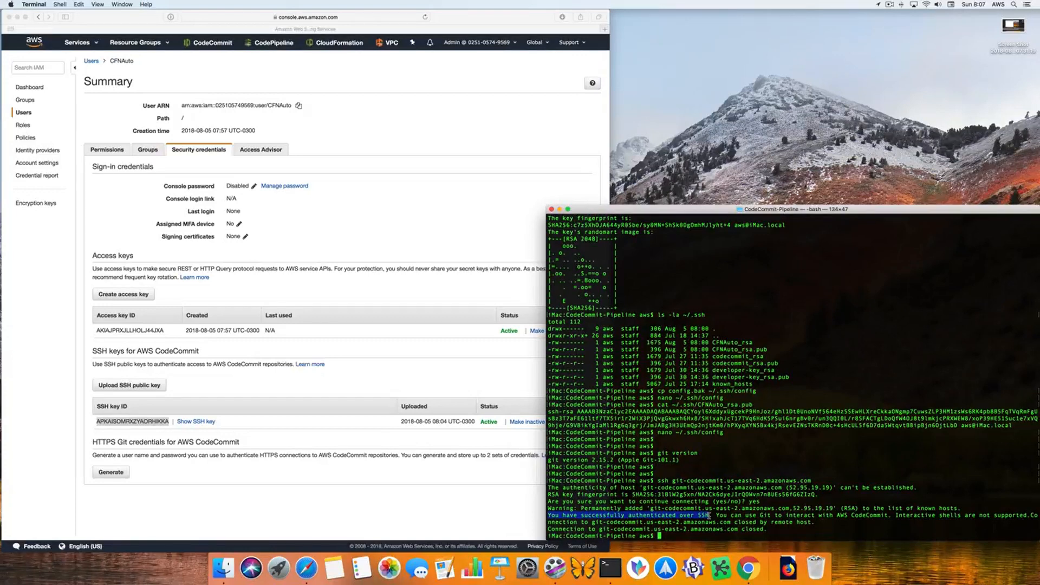
{"action": "left_click", "coordinate": [707, 532]}
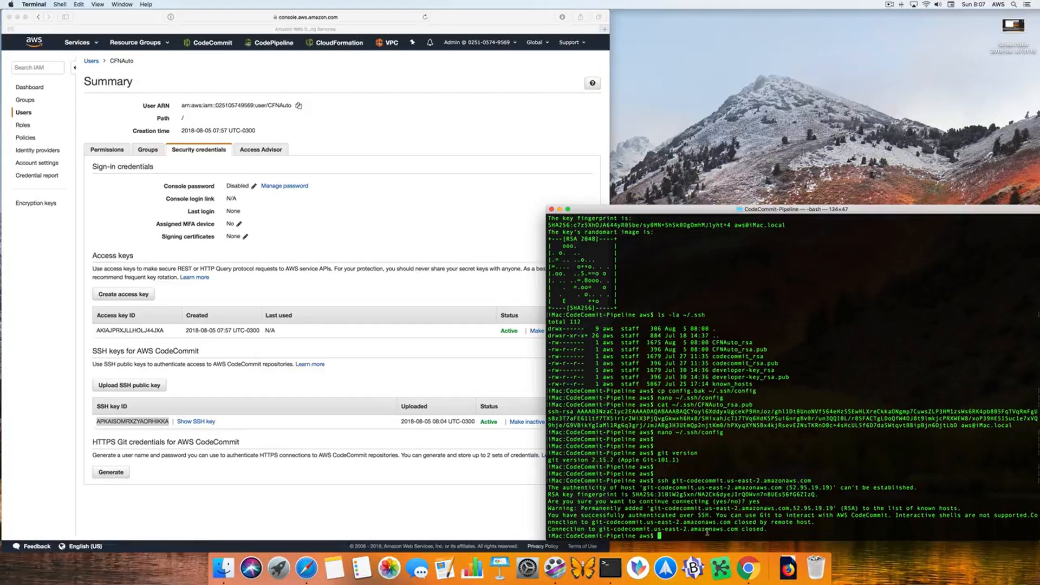
Restrict the permissions of ~/.ssh/config with chmod 600
{"action": "type", "text": "chmod 600 ~/.ssh/config"}
{"action": "key", "text": "Return"}
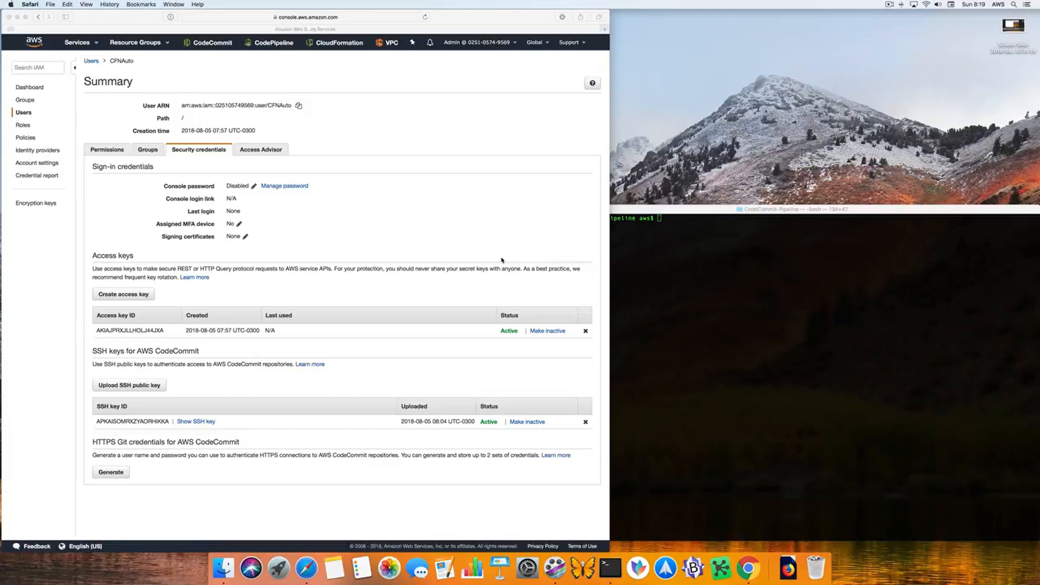
Switch to Safari, go to the CodeCommit service and start creating a repository
{"action": "left_click", "coordinate": [207, 43]}
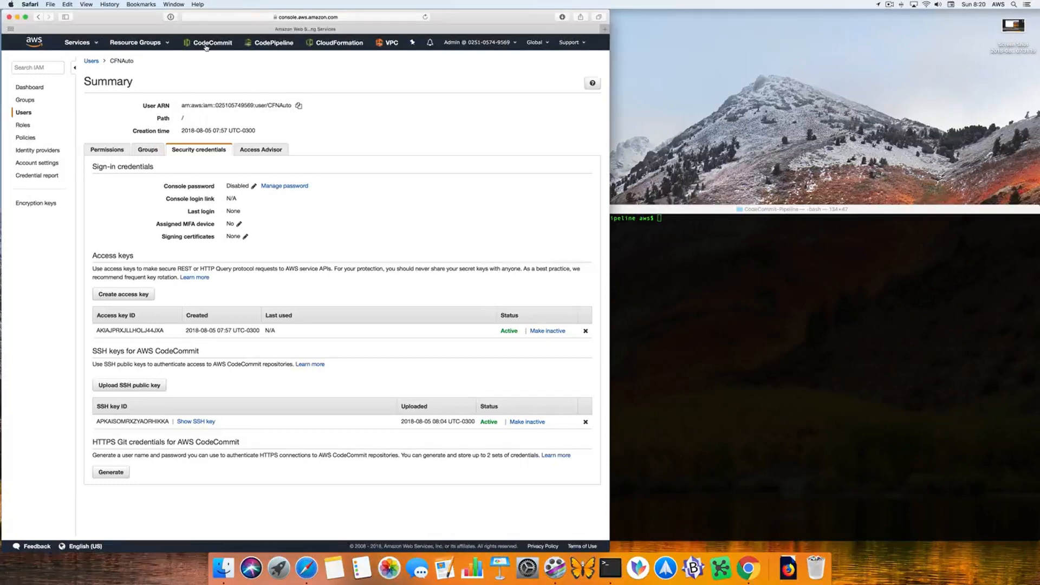
{"action": "left_click", "coordinate": [208, 47]}
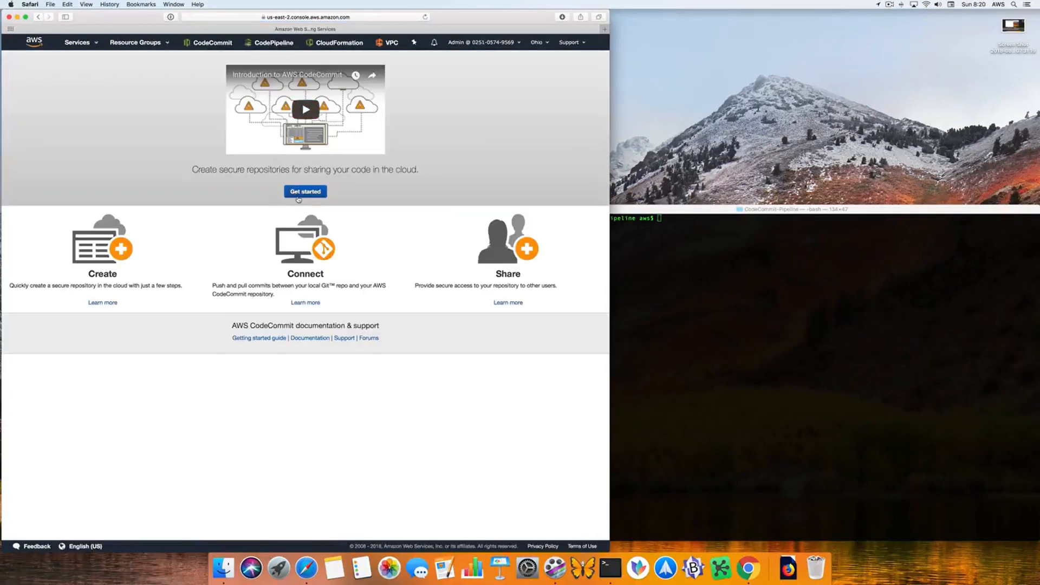
{"action": "left_click", "coordinate": [299, 198]}
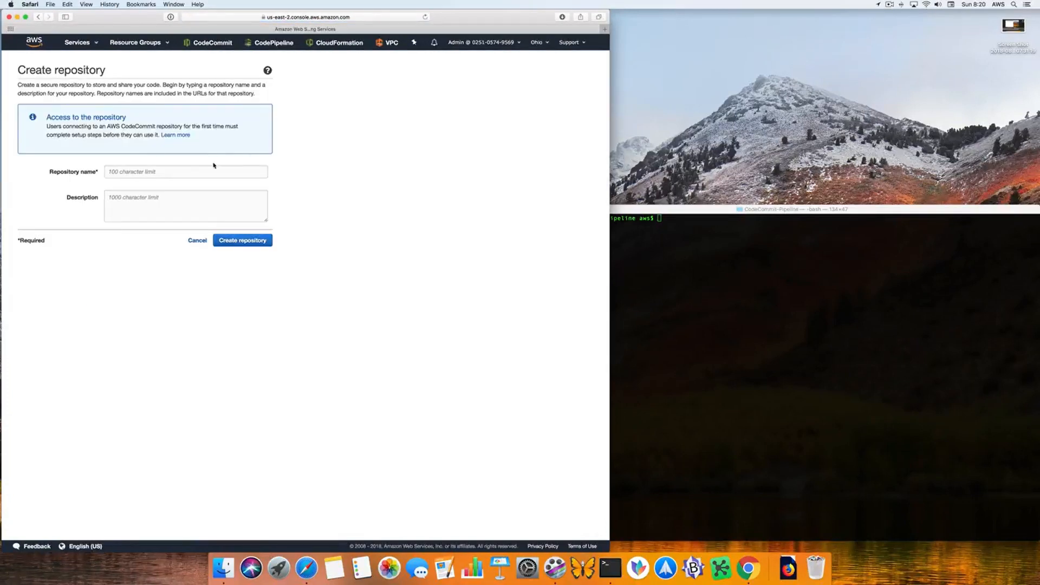
Create the repository CFNAuto with the description "CloudFormation with CodeCommit and CodePipedemo" and skip the email notifications
{"action": "left_click", "coordinate": [183, 174]}
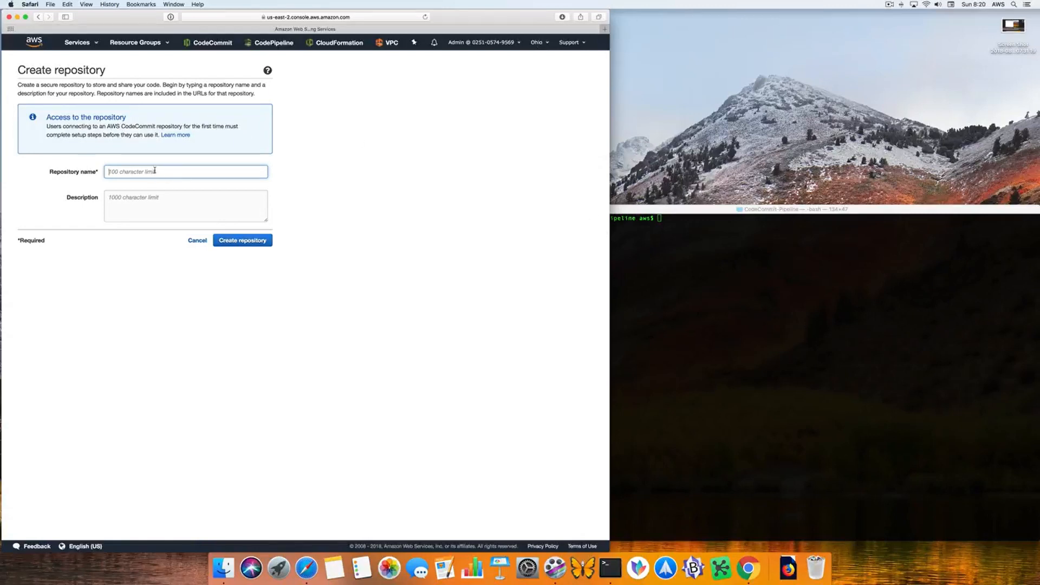
{"action": "type", "text": "CFNAuto"}
{"action": "left_click", "coordinate": [145, 206]}
{"action": "type", "text": "CloudF"}
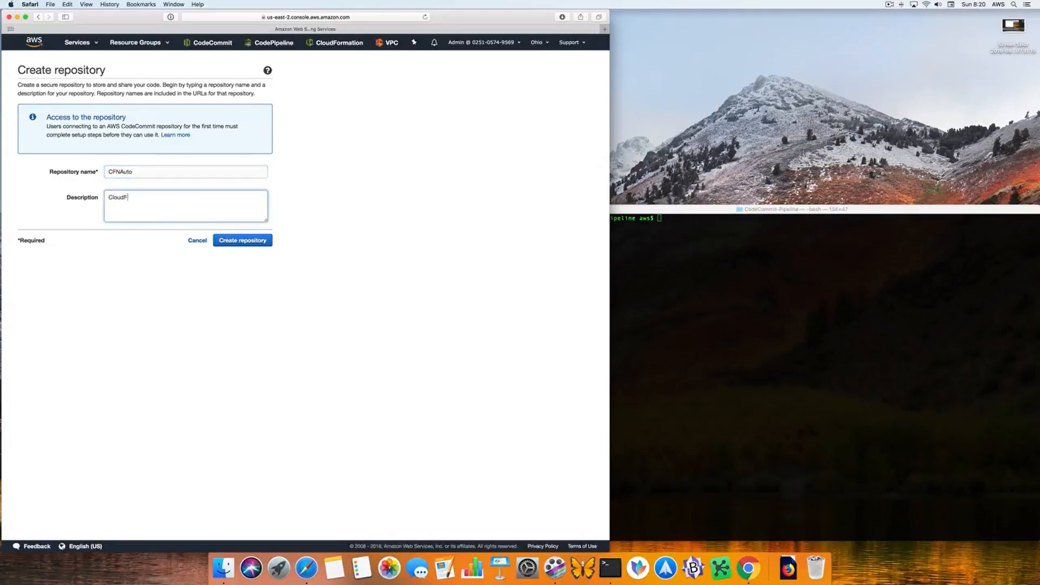
{"action": "type", "text": "ormation with CodeCommit and CodePipedemo"}
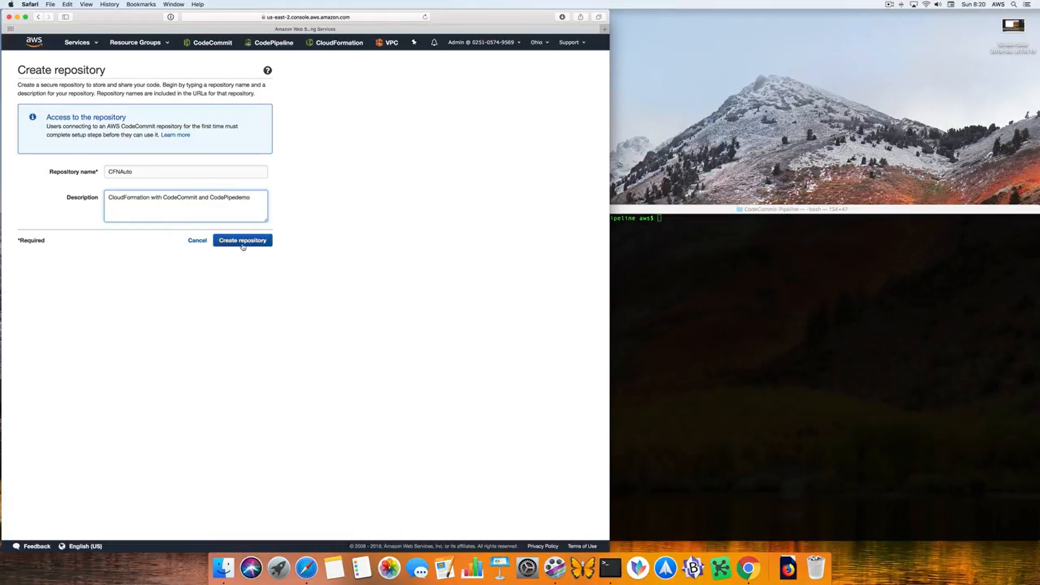
{"action": "left_click", "coordinate": [249, 242]}
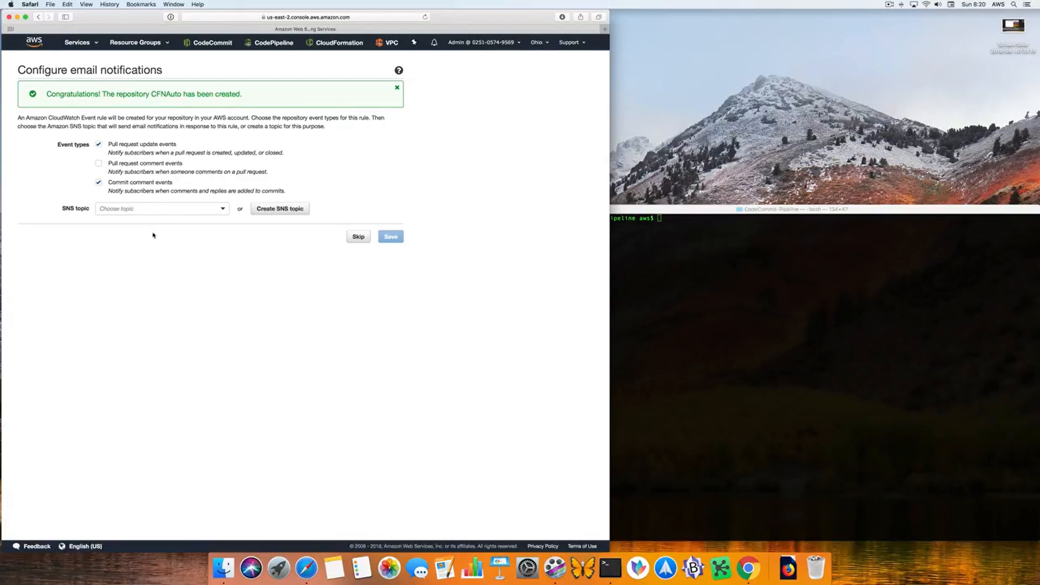
{"action": "left_click", "coordinate": [358, 236]}
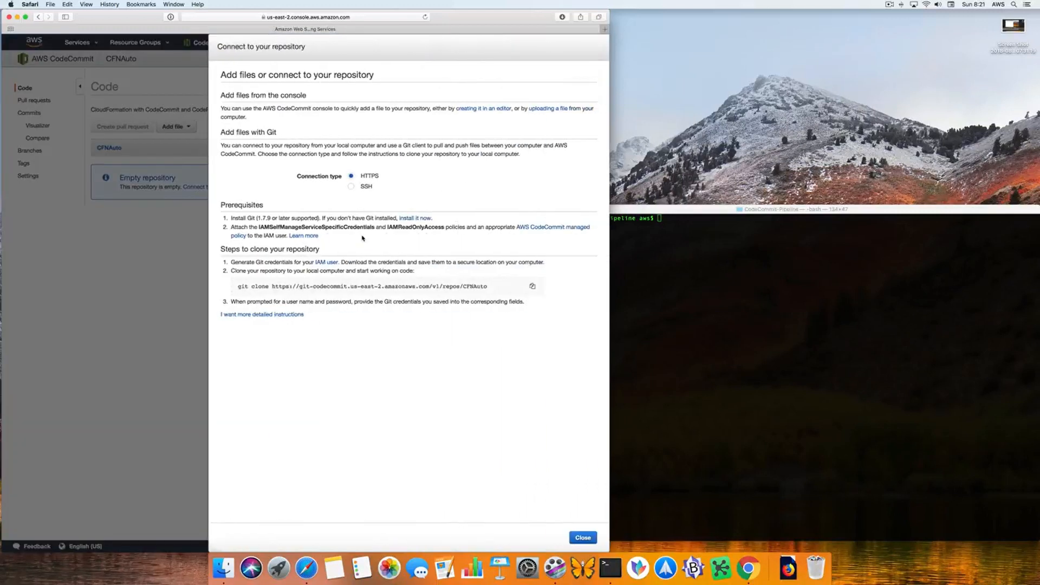
Set the repository's connection type to SSH and copy the git clone command for CFNAuto
{"action": "left_click", "coordinate": [352, 187]}
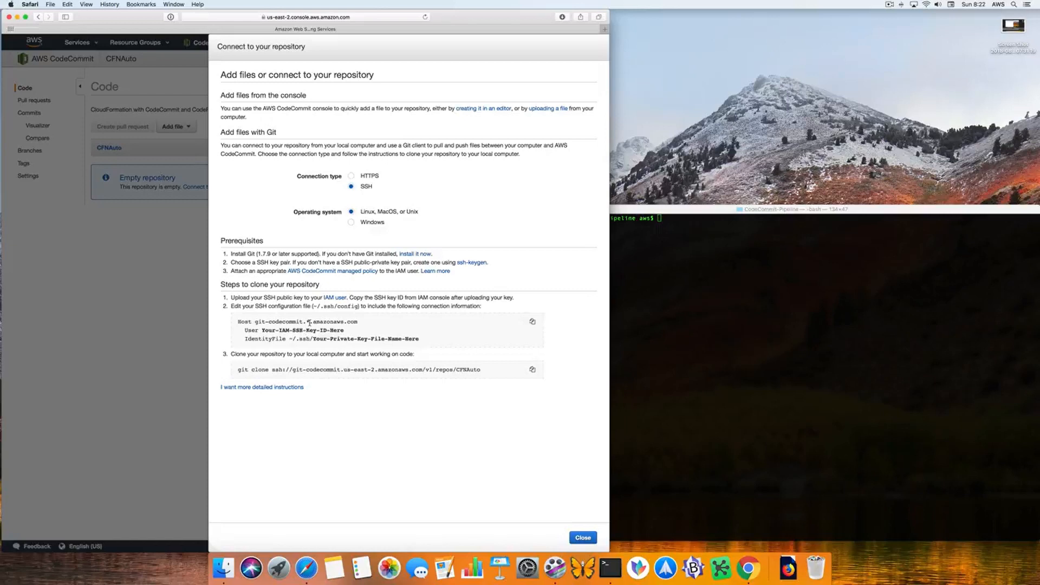
{"action": "left_click", "coordinate": [532, 371]}
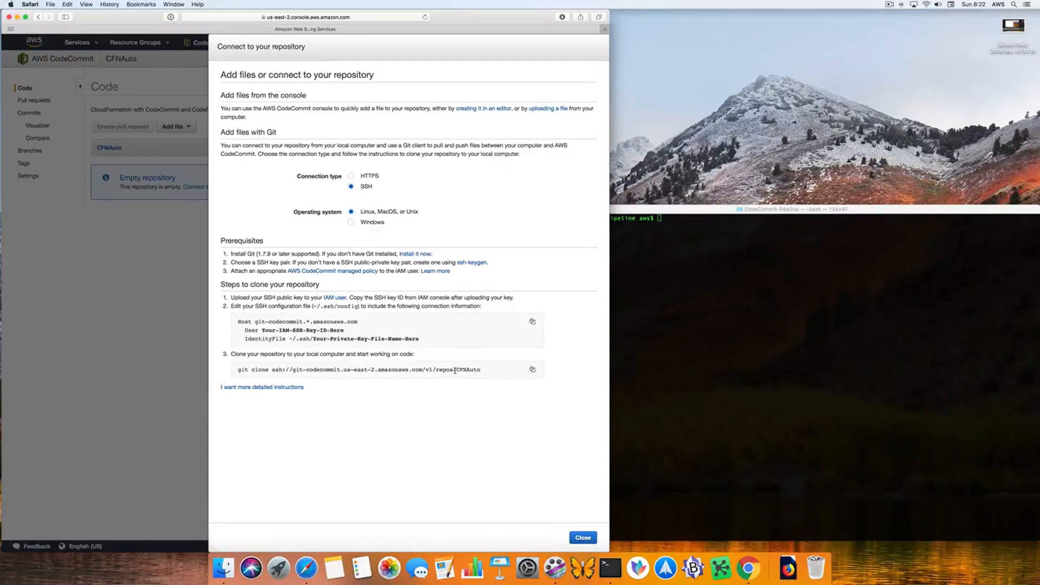
Switch to Terminal, print the working directory and list all its files in long format
{"action": "left_click", "coordinate": [672, 353]}
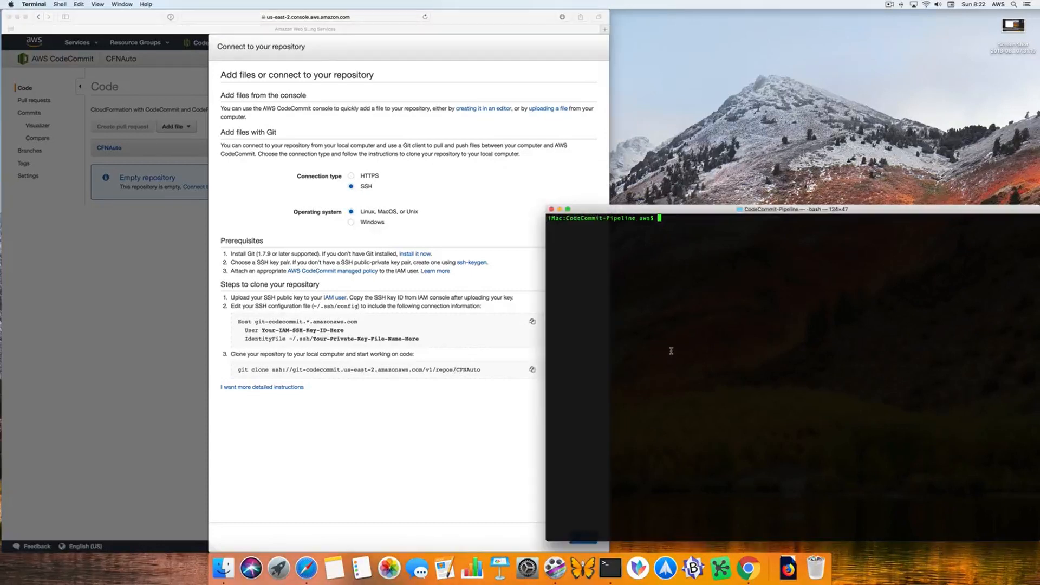
{"action": "type", "text": "pwd"}
{"action": "key", "text": "Return"}
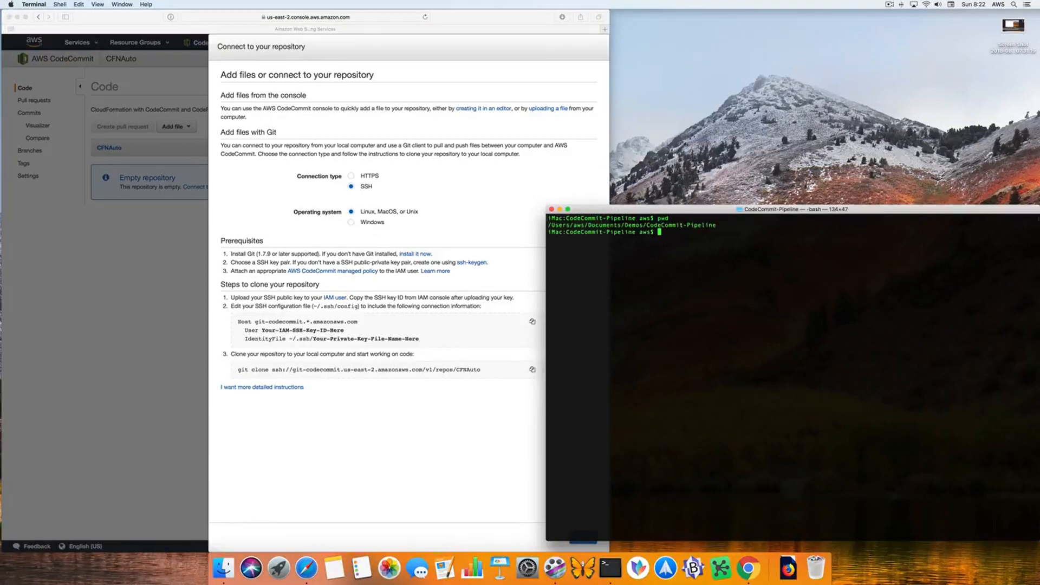
{"action": "type", "text": "ls -la"}
{"action": "key", "text": "Return"}
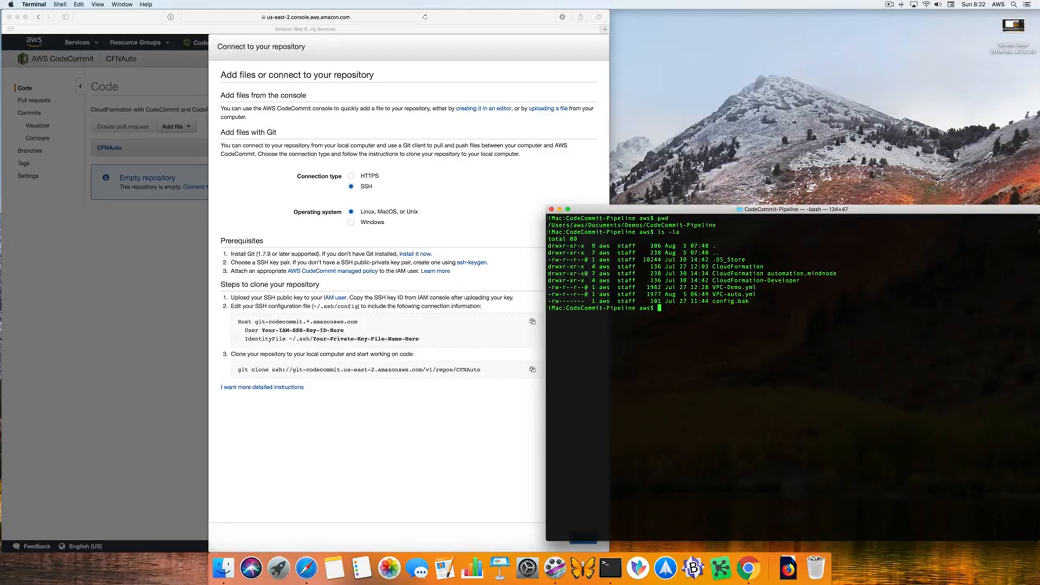
Clone the CFNAuto repository with the copied SSH command, and close the connection instructions in Safari
{"action": "key", "text": "super+v"}
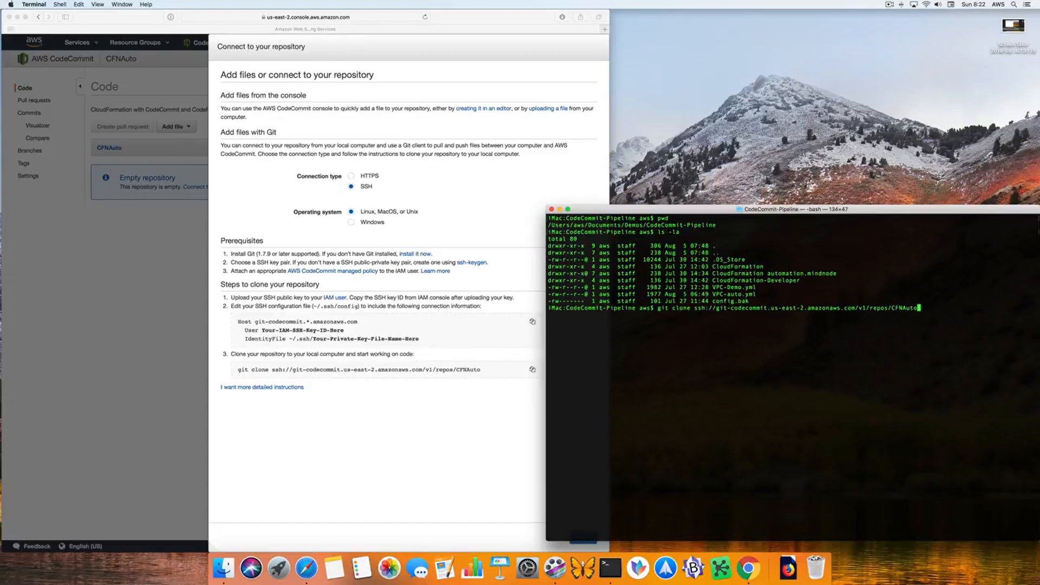
{"action": "key", "text": "Return"}
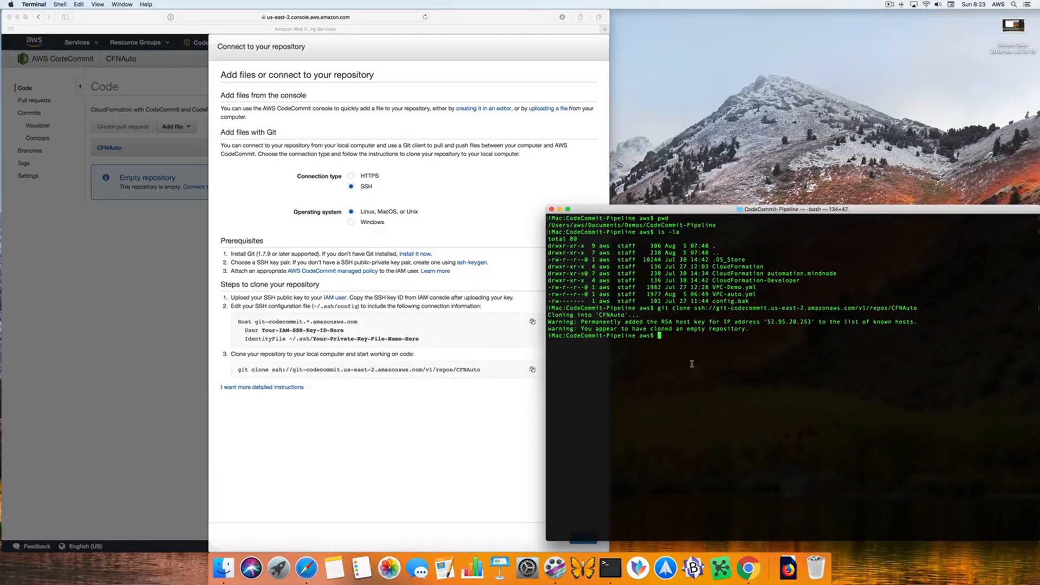
{"action": "left_click", "coordinate": [575, 545]}
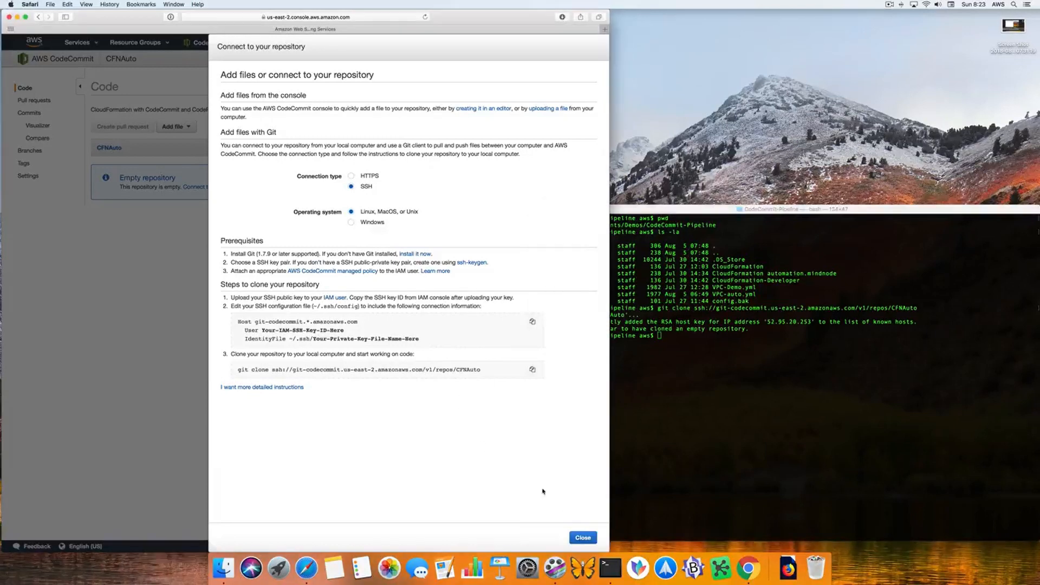
{"action": "left_click", "coordinate": [579, 540]}
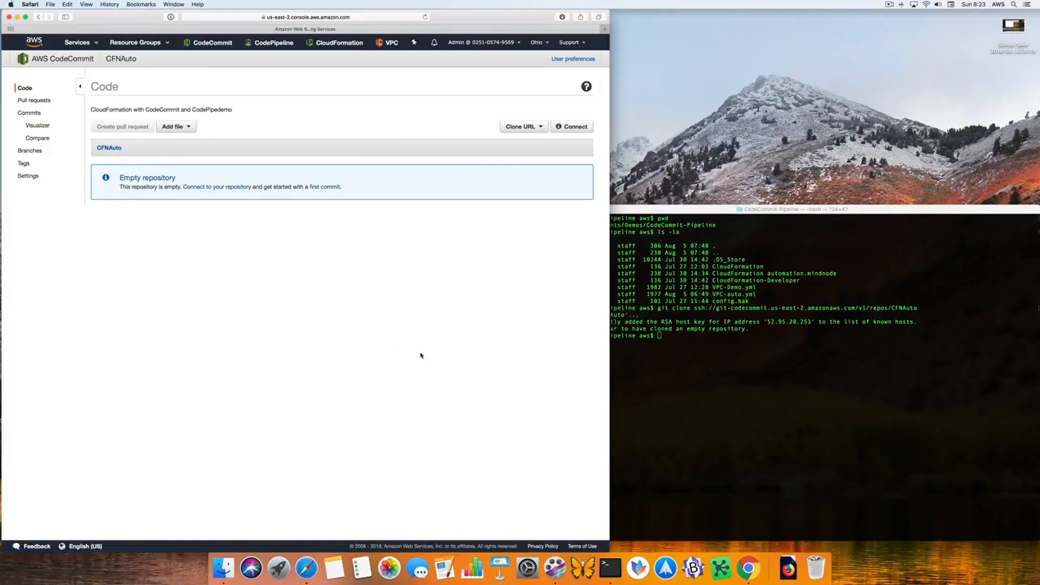
Switch to Terminal and list the demo folder's files in long format again to check for the cloned CFNAuto folder
{"action": "left_click", "coordinate": [676, 355]}
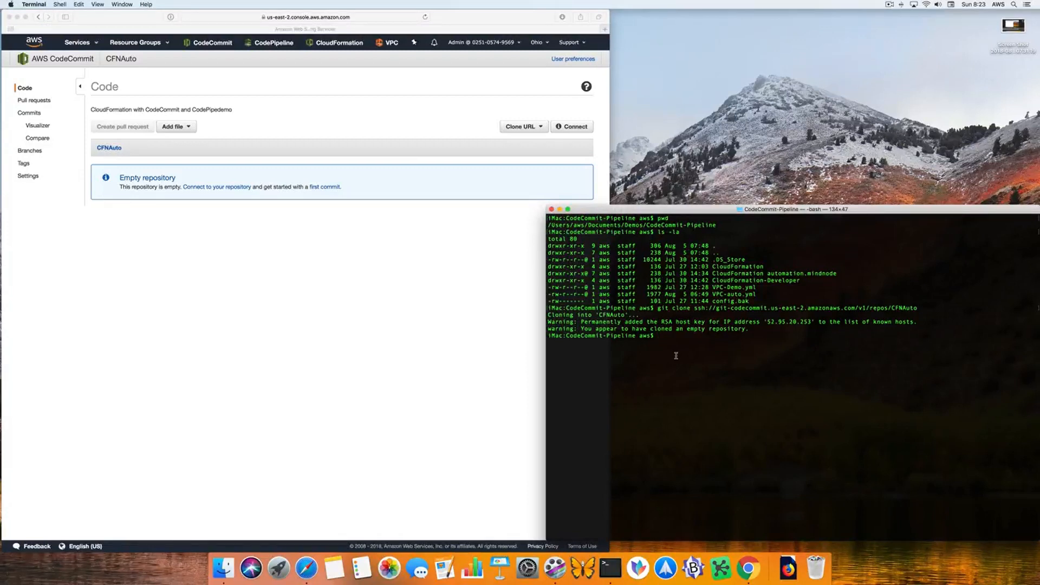
{"action": "key", "text": "Up"}
{"action": "key", "text": "Up"}
{"action": "key", "text": "Return"}
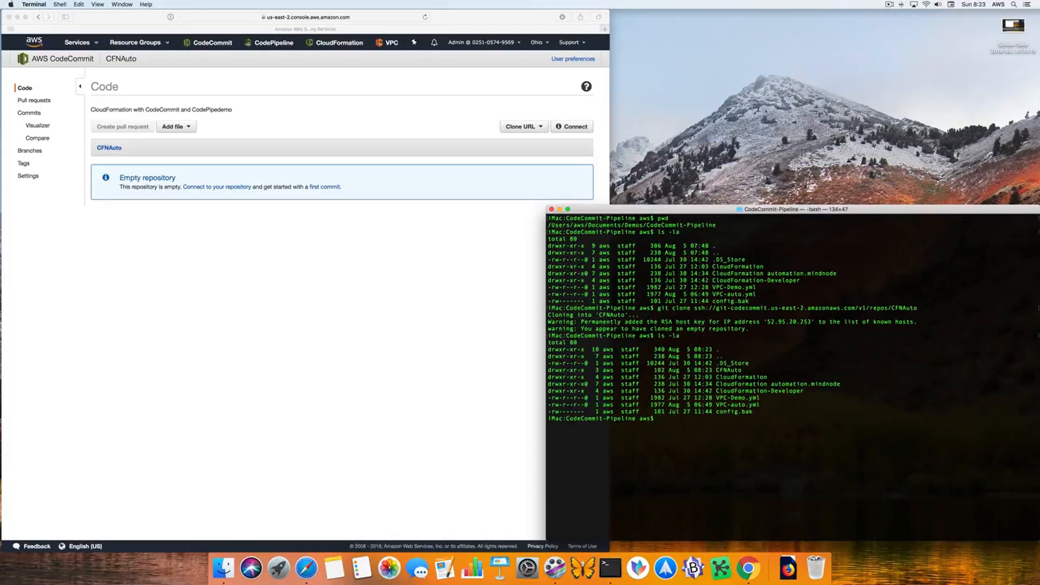
{"action": "left_click_drag", "start_coordinate": [742, 370], "coordinate": [714, 371]}
Copy VPC-auto.yml into the CFNAuto folder
{"action": "type", "text": "cp VPC-auto.y"}
{"action": "key", "text": "Tab"}
{"action": "type", "text": "CFNAuto"}
{"action": "key", "text": "Return"}
Change into the CFNAuto folder and list all its files in long format
{"action": "type", "text": "cd CFNAuto"}
{"action": "key", "text": "Return"}
{"action": "type", "text": "ls -la"}
{"action": "key", "text": "Return"}
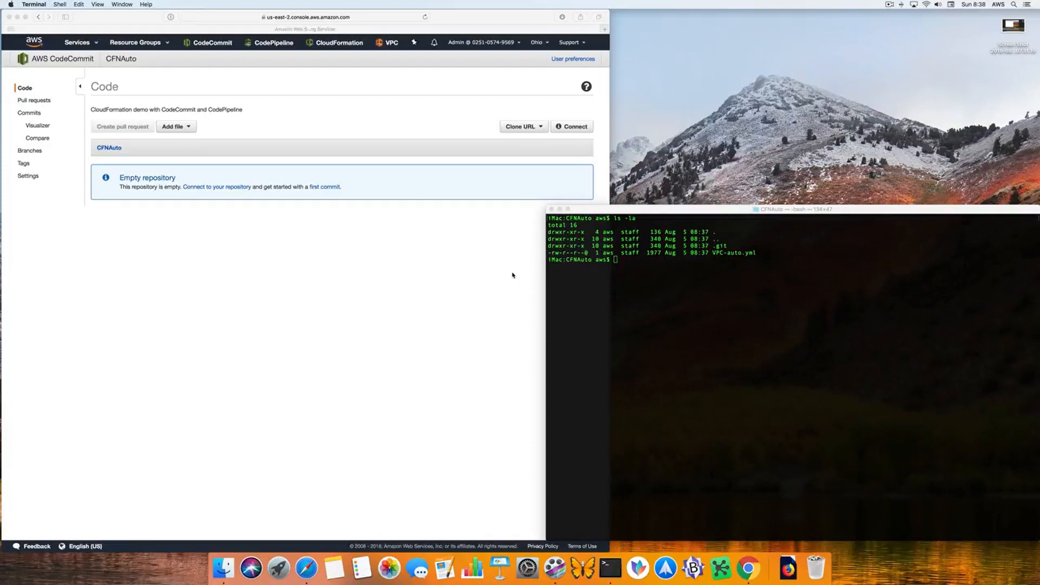
Check the Git status of the local CFNAuto repository
{"action": "left_click", "coordinate": [710, 347]}
{"action": "type", "text": "git status"}
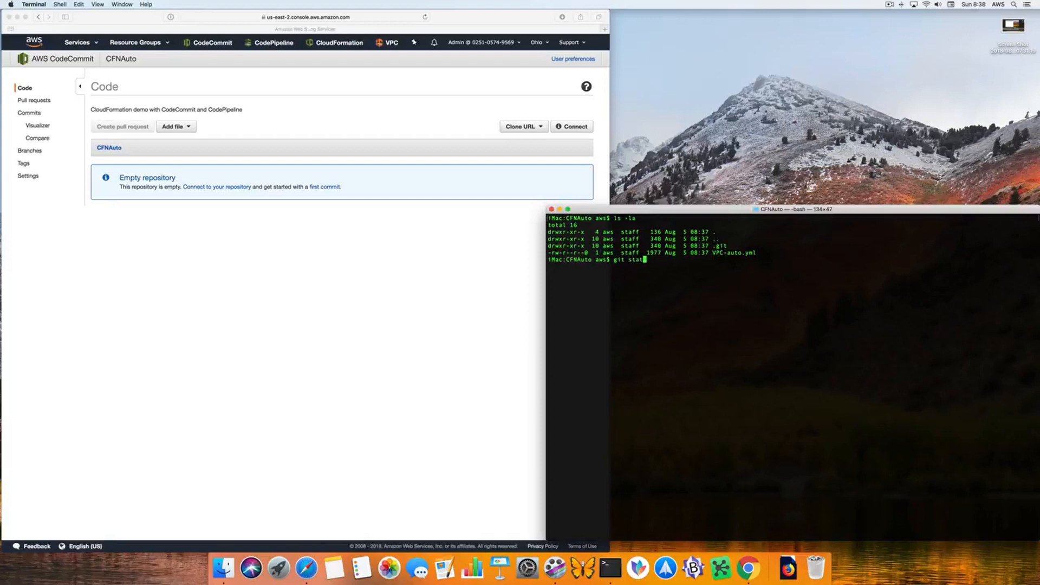
{"action": "key", "text": "Return"}
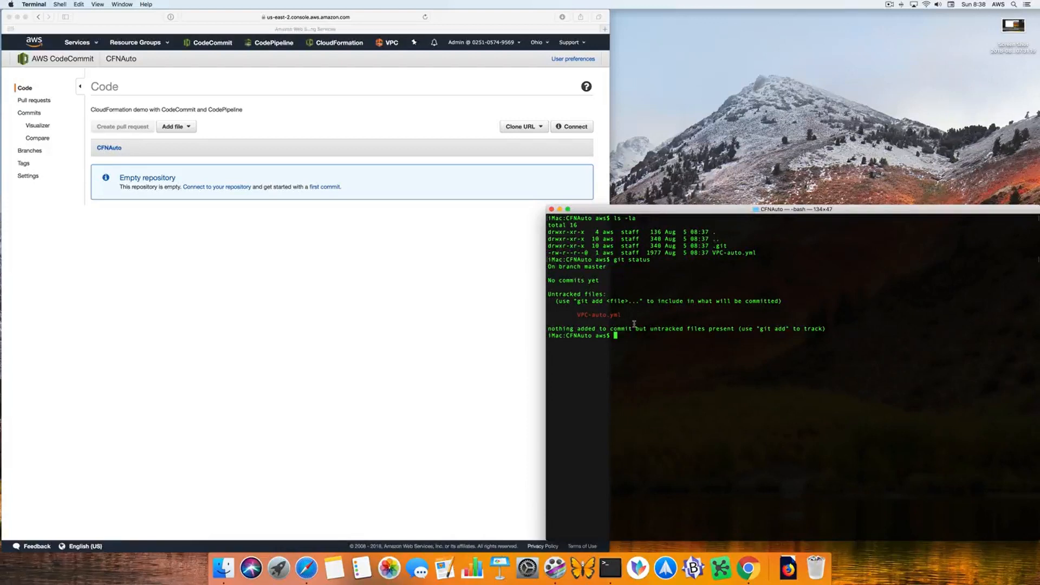
Stage all changes in the CFNAuto repository with git add -A and check the Git status again
{"action": "type", "text": "git add -A"}
{"action": "key", "text": "Return"}
{"action": "key", "text": "Return"}
{"action": "key", "text": "Up"}
{"action": "key", "text": "Up"}
{"action": "key", "text": "Return"}
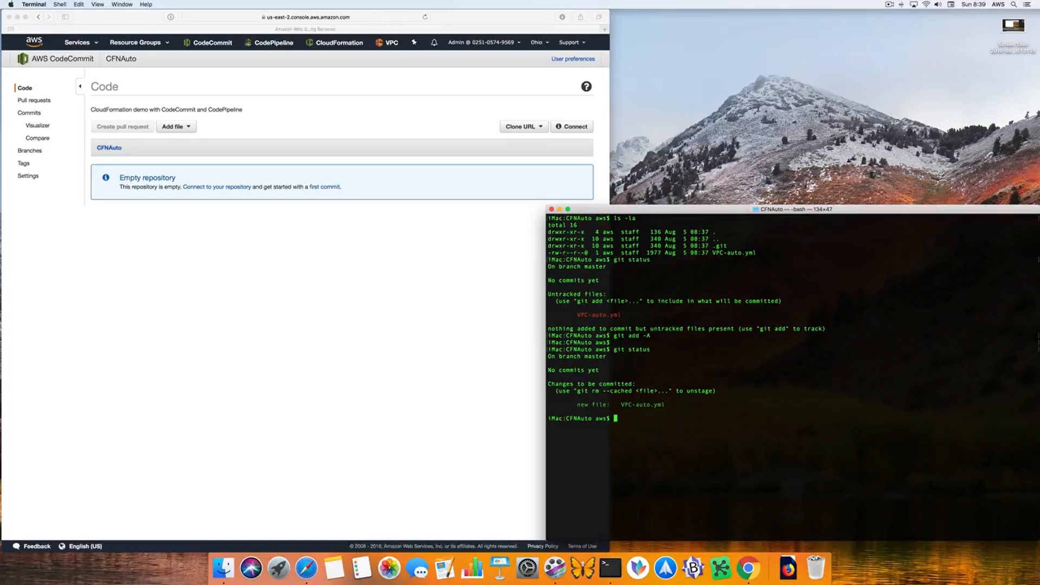
Commit the staged file with the message "This 1st commit"
{"action": "type", "text": "git commi"}
{"action": "type", "text": "t -m "}
{"action": "type", "text": "\""}
{"action": "type", "text": "Ths"}
{"action": "type", "text": "s 1st "}
{"action": "type", "text": "commit"}
{"action": "type", "text": "\""}
{"action": "key", "text": "Return"}
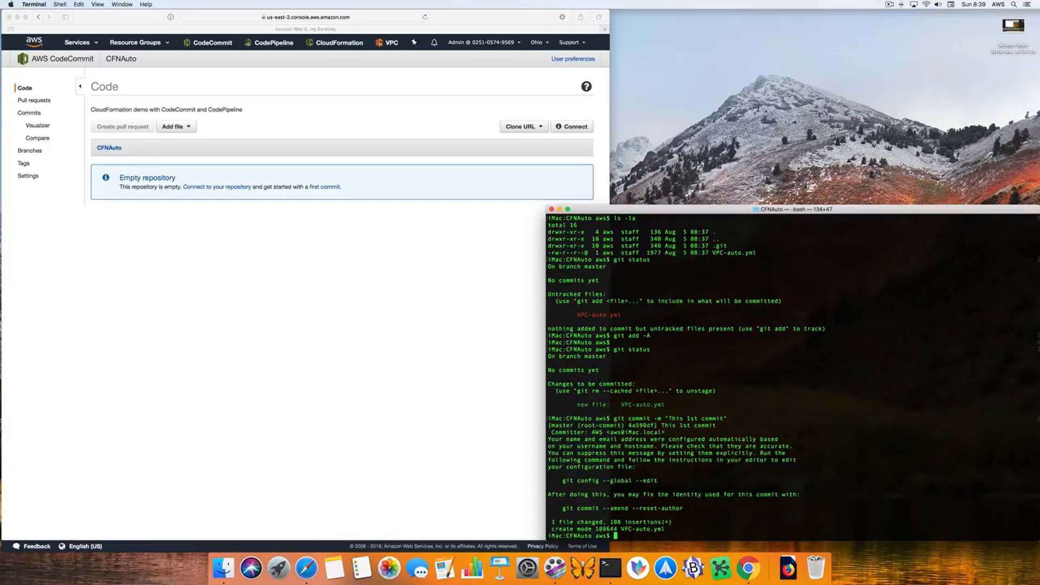
{"action": "key", "text": "Return"}
{"action": "key", "text": "Return"}
{"action": "key", "text": "Return"}
{"action": "key", "text": "Return"}
{"action": "key", "text": "Return"}
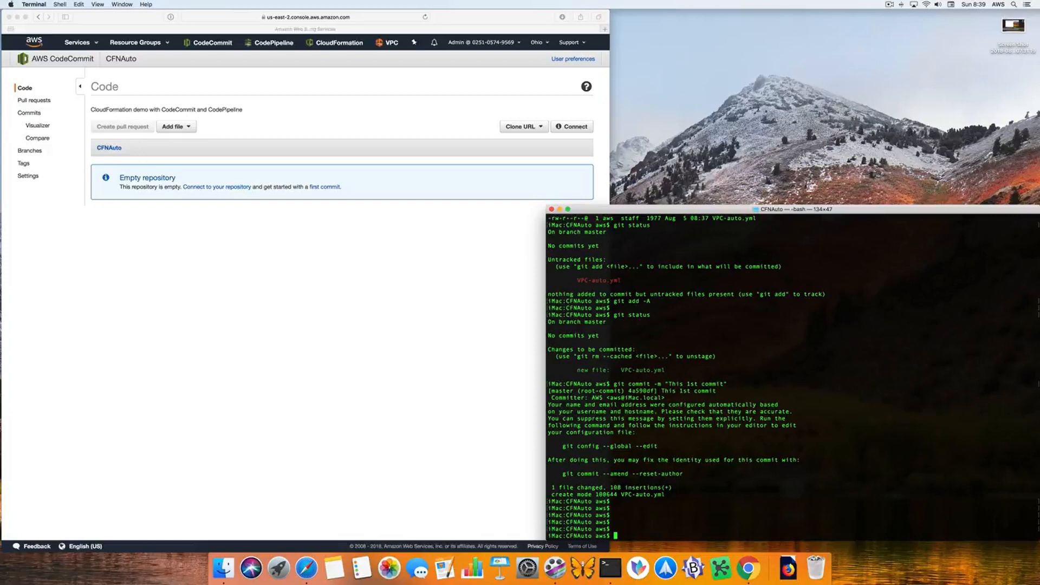
Run git diff and git status to check the repository for remaining changes
{"action": "type", "text": "git diff"}
{"action": "key", "text": "Return"}
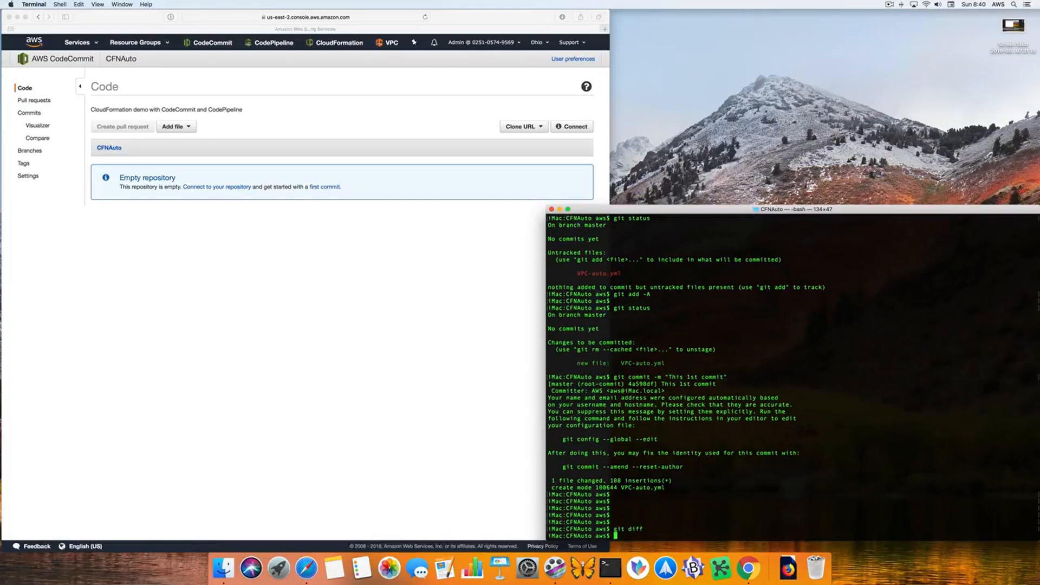
{"action": "type", "text": "git status"}
{"action": "key", "text": "Return"}
{"action": "key", "text": "Return"}
{"action": "key", "text": "Return"}
{"action": "key", "text": "Return"}
{"action": "key", "text": "Return"}
{"action": "key", "text": "Return"}
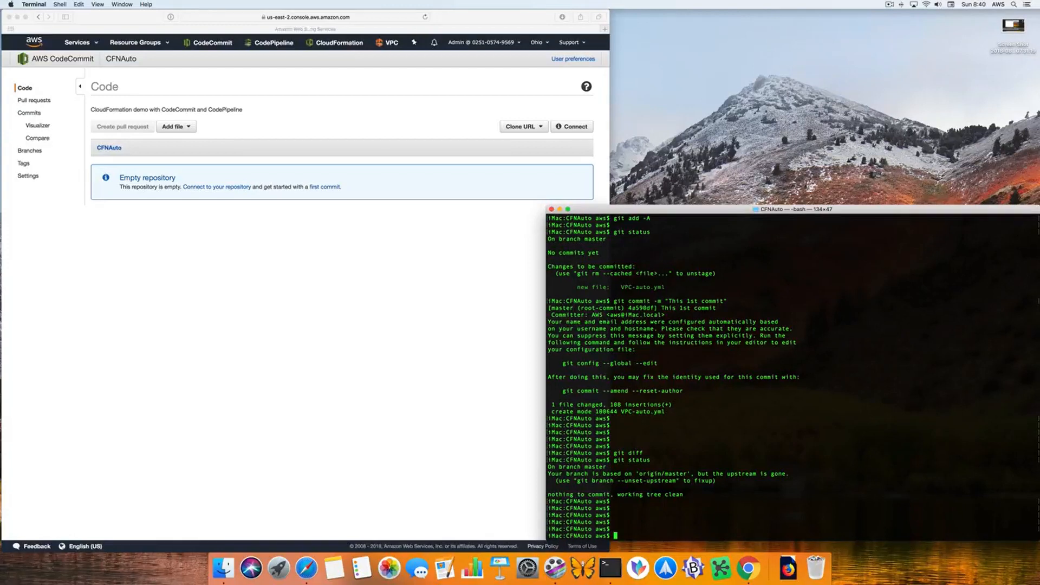
Push the commit to the remote CFNAuto repository in CodeCommit
{"action": "type", "text": "git push"}
{"action": "key", "text": "Return"}
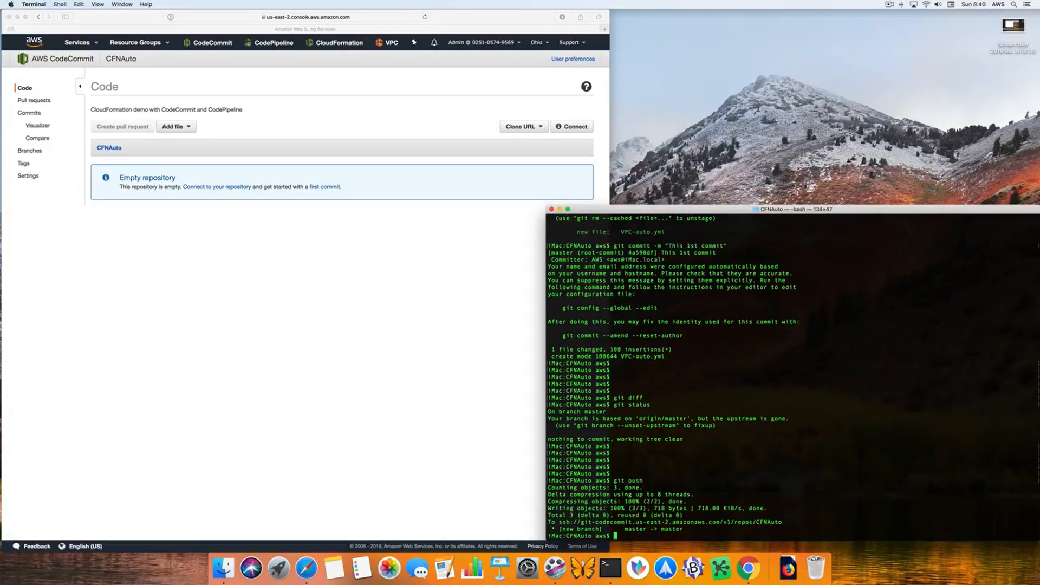
{"action": "key", "text": "Return"}
{"action": "key", "text": "Return"}
{"action": "key", "text": "Return"}
{"action": "key", "text": "Return"}
{"action": "key", "text": "Return"}
{"action": "key", "text": "Return"}
{"action": "key", "text": "Return"}
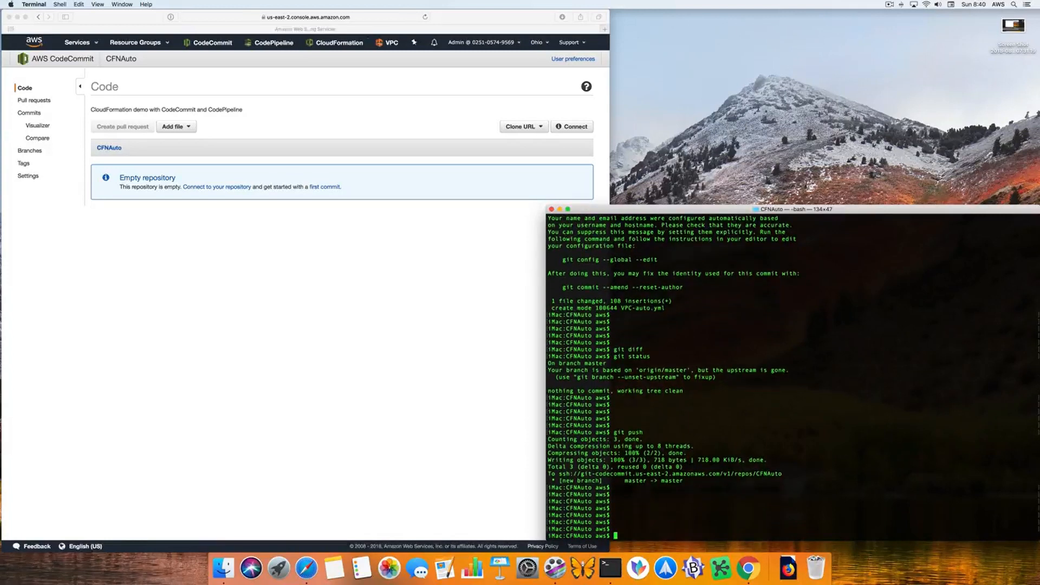
Switch to Safari, reload the CFNAuto repository's code and look through the contents of VPC-auto.yml
{"action": "left_click", "coordinate": [138, 250]}
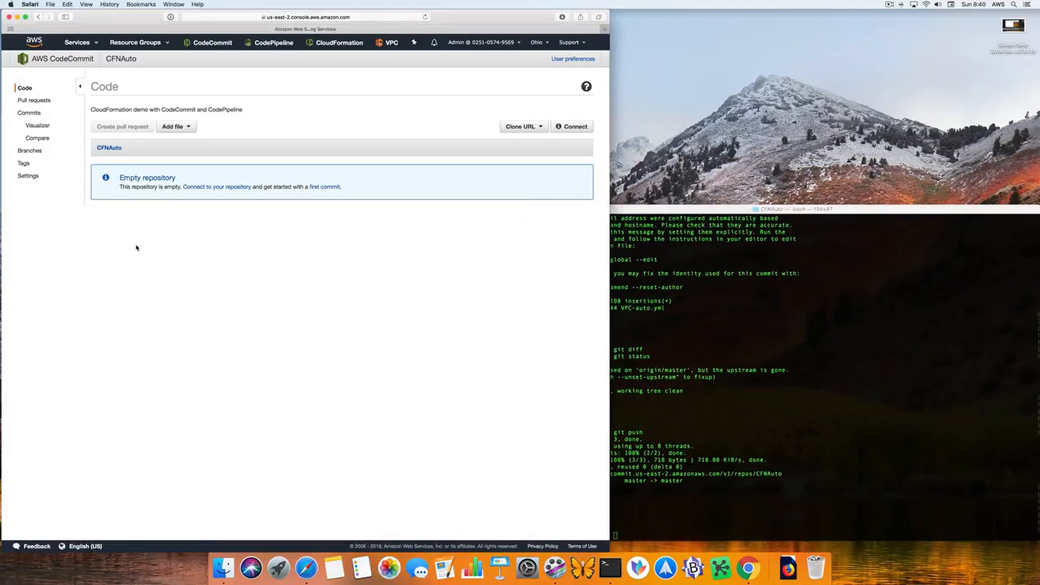
{"action": "left_click", "coordinate": [29, 91]}
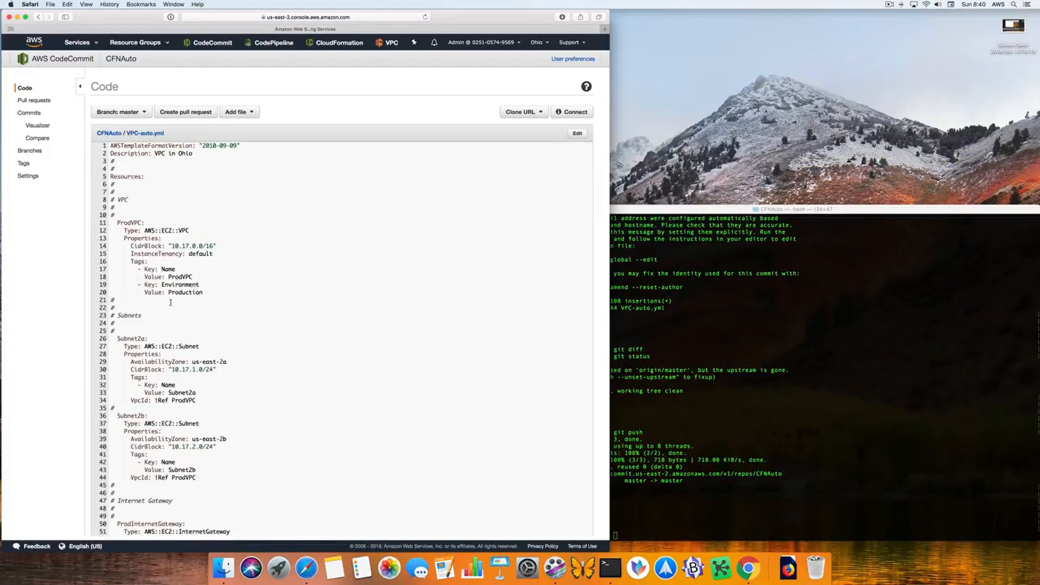
{"action": "scroll", "coordinate": [120, 296], "scroll_direction": "down", "scroll_amount": 5}
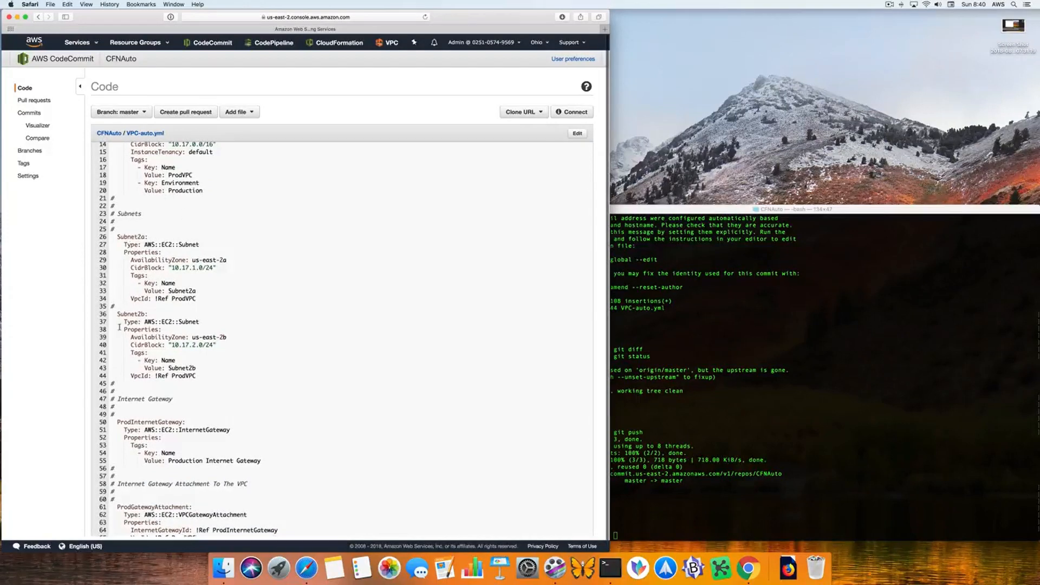
{"action": "scroll", "coordinate": [131, 359], "scroll_direction": "up", "scroll_amount": 5}
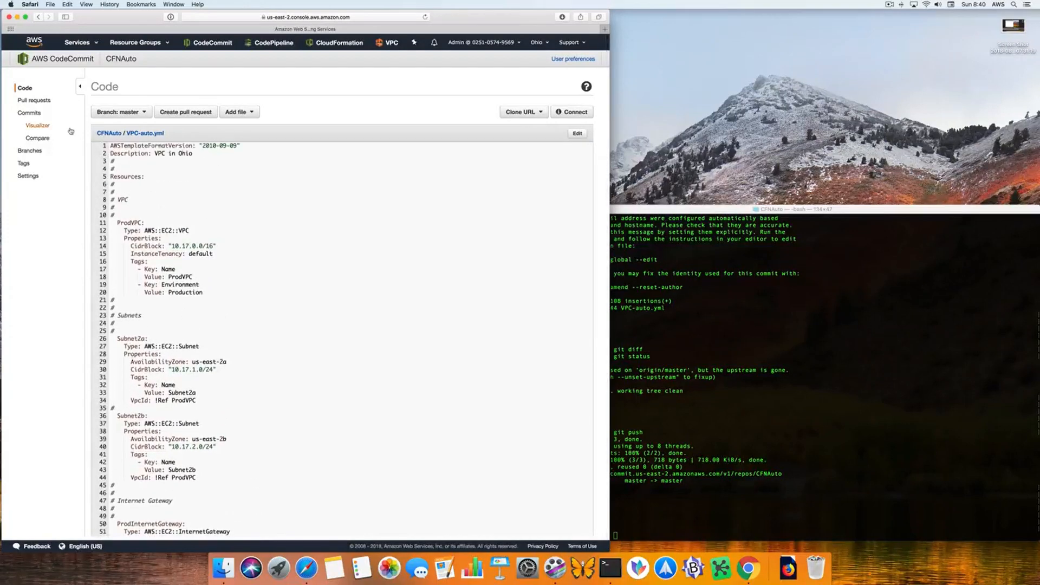
Review the commits, branches and tags of the CFNAuto repository
{"action": "left_click", "coordinate": [37, 115]}
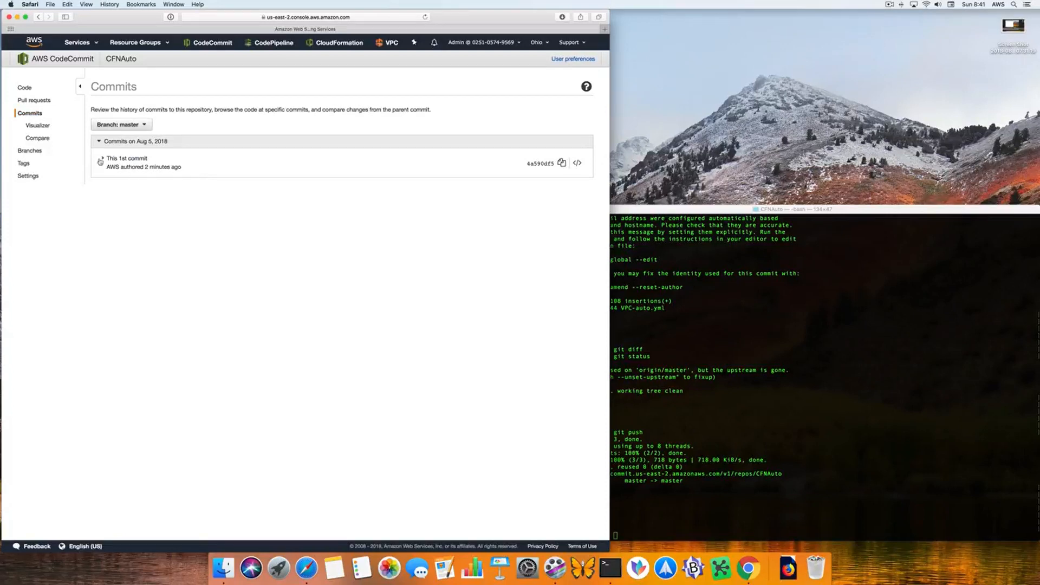
{"action": "left_click", "coordinate": [30, 151]}
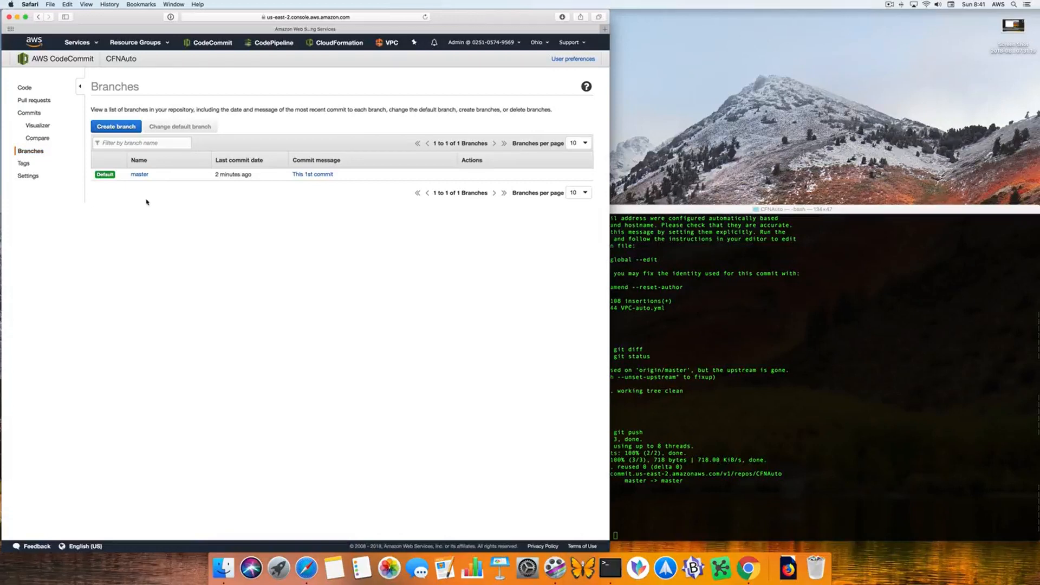
{"action": "left_click", "coordinate": [29, 163]}
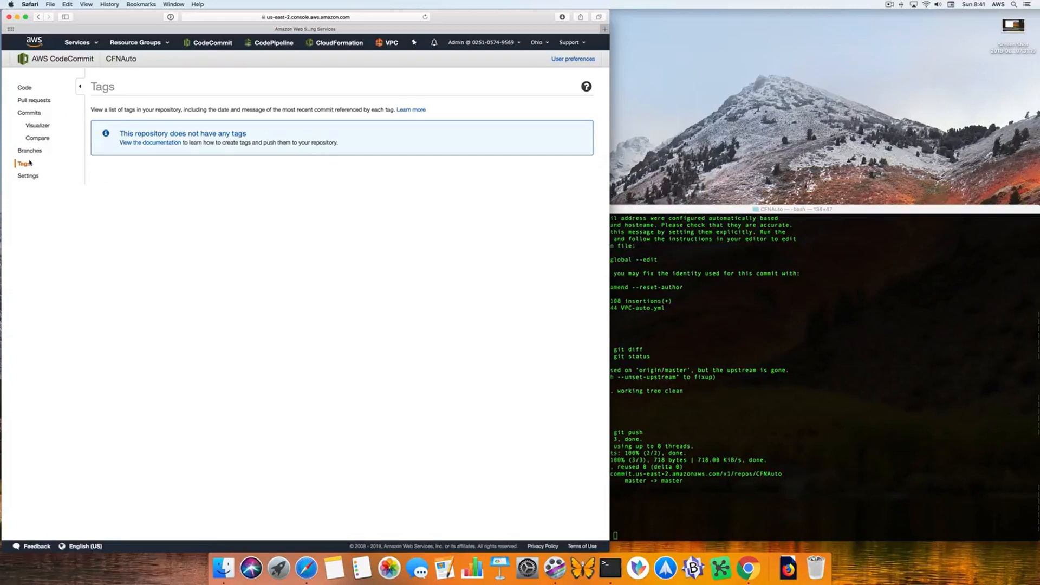
Open VPC-auto.yml in the CodeCommit file editor, look through it, and cancel back to the repository's file list
{"action": "left_click", "coordinate": [29, 89]}
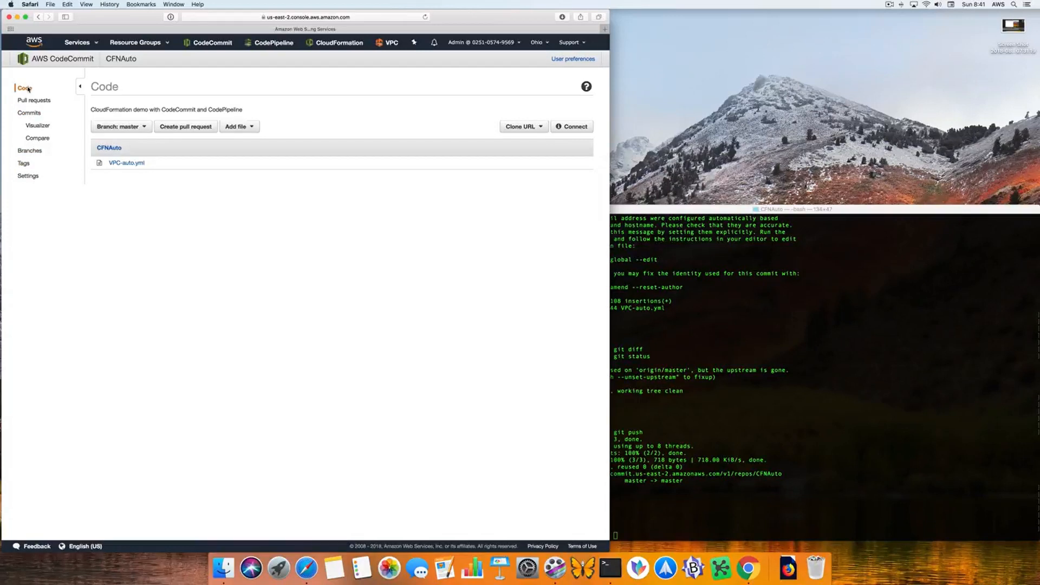
{"action": "left_click", "coordinate": [124, 163]}
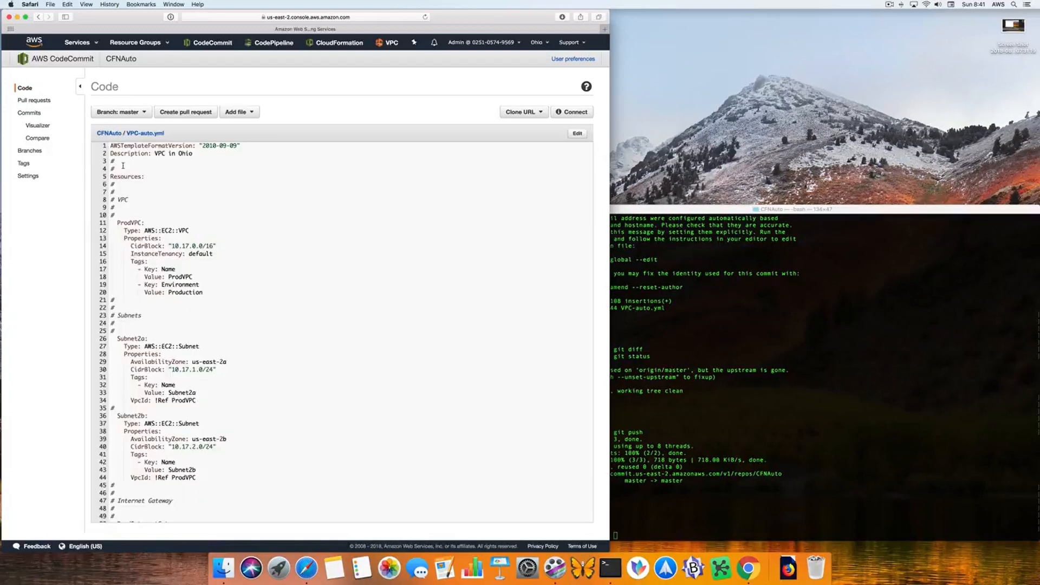
{"action": "left_click", "coordinate": [577, 134]}
{"action": "scroll", "coordinate": [266, 239], "scroll_direction": "down", "scroll_amount": 15}
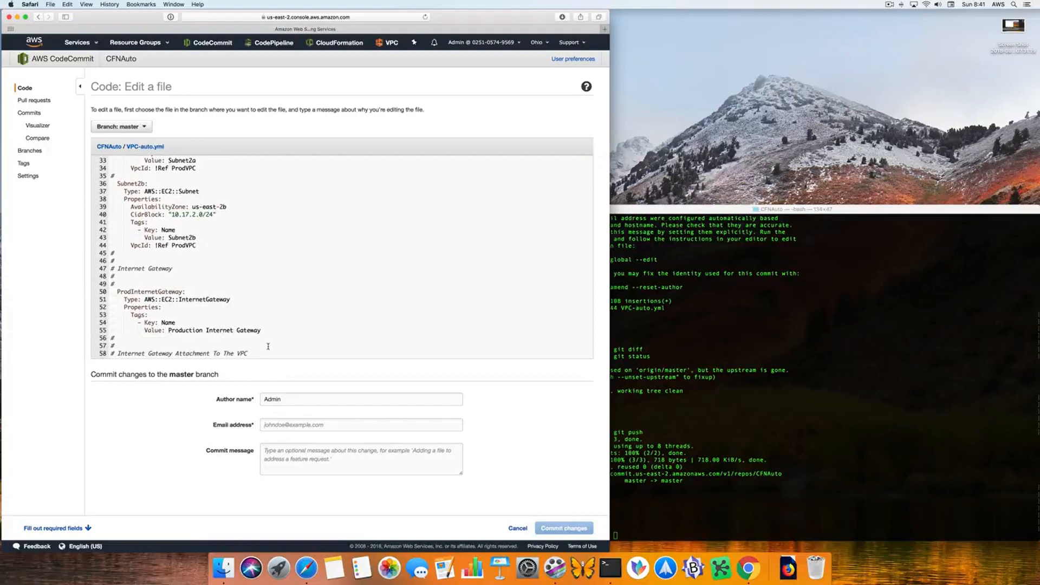
{"action": "scroll", "coordinate": [268, 346], "scroll_direction": "down", "scroll_amount": 13}
{"action": "scroll", "coordinate": [269, 347], "scroll_direction": "down", "scroll_amount": 11}
{"action": "scroll", "coordinate": [268, 347], "scroll_direction": "up", "scroll_amount": 20}
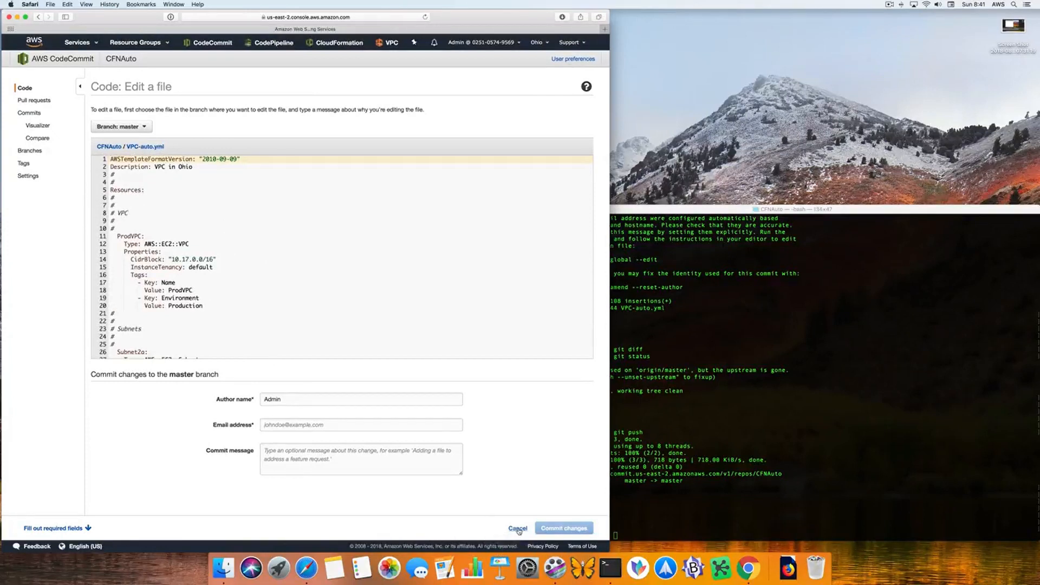
{"action": "left_click", "coordinate": [518, 529]}
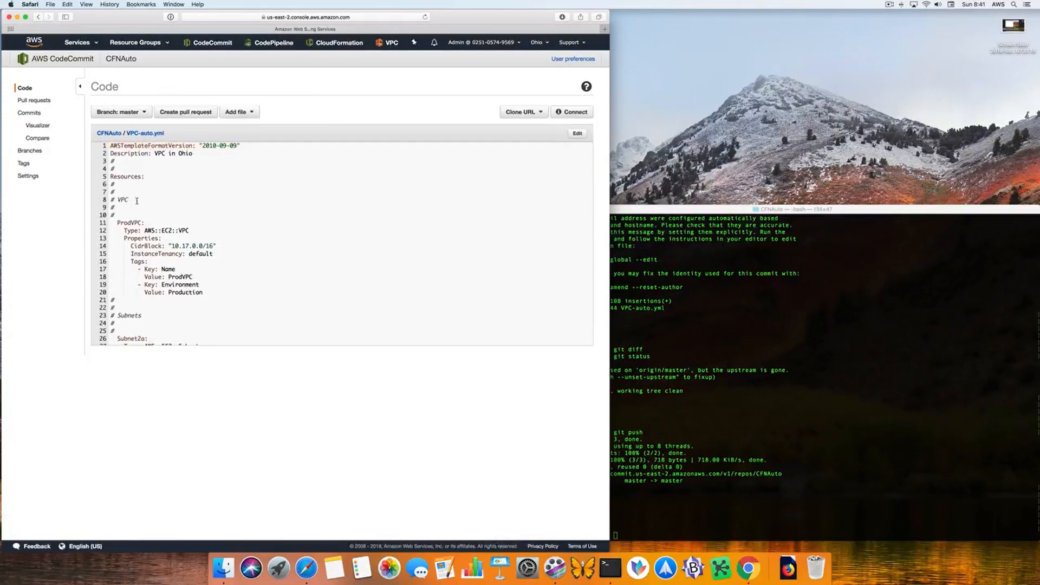
{"action": "left_click", "coordinate": [23, 88]}
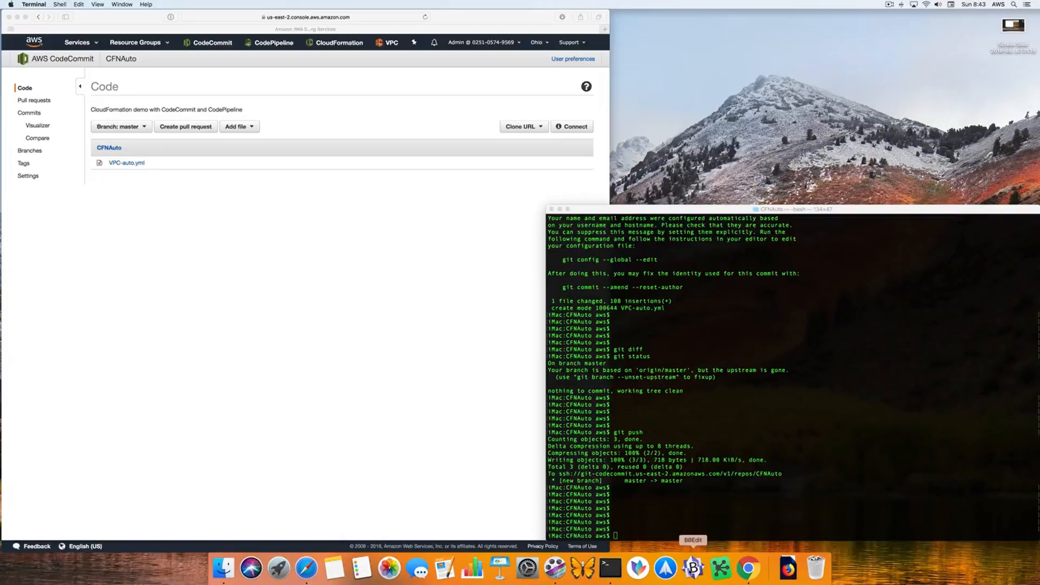
Switch to BBEdit and open VPC-auto.yml from Documents/Demos/CodeCommit-Pipeline/CFNAuto
{"action": "left_click", "coordinate": [693, 568]}
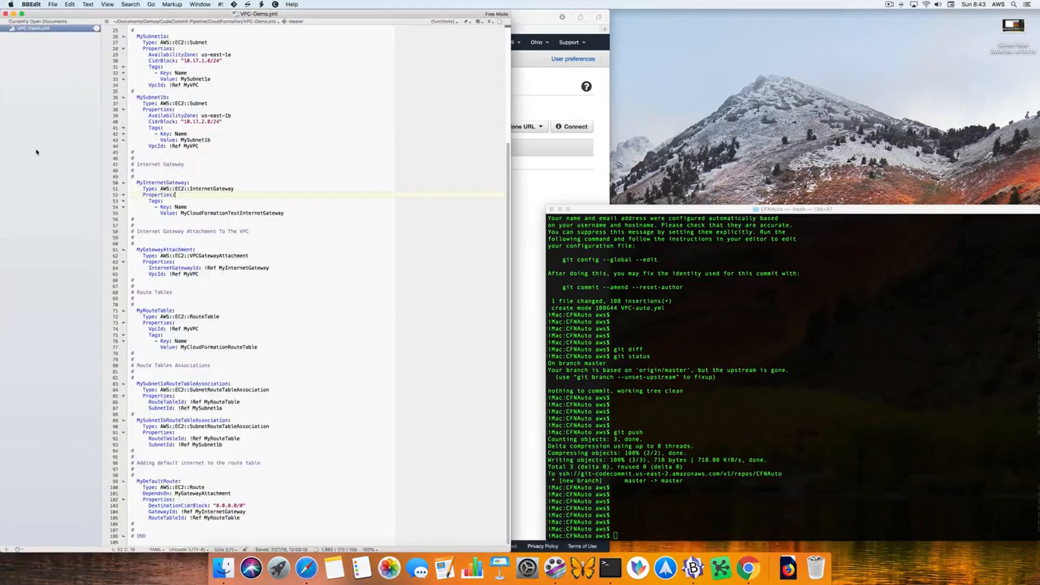
{"action": "left_click", "coordinate": [52, 4]}
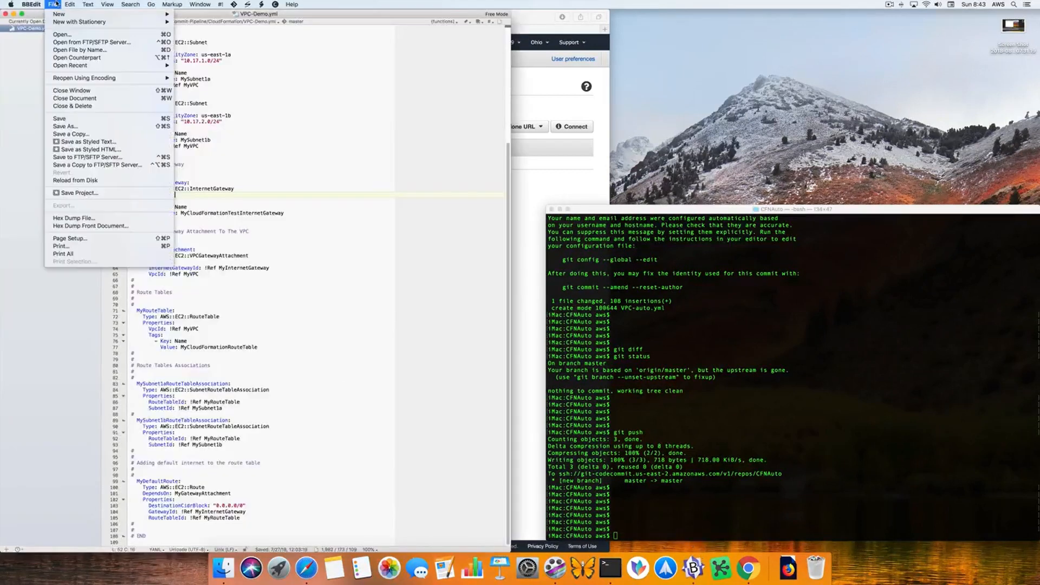
{"action": "left_click", "coordinate": [63, 34]}
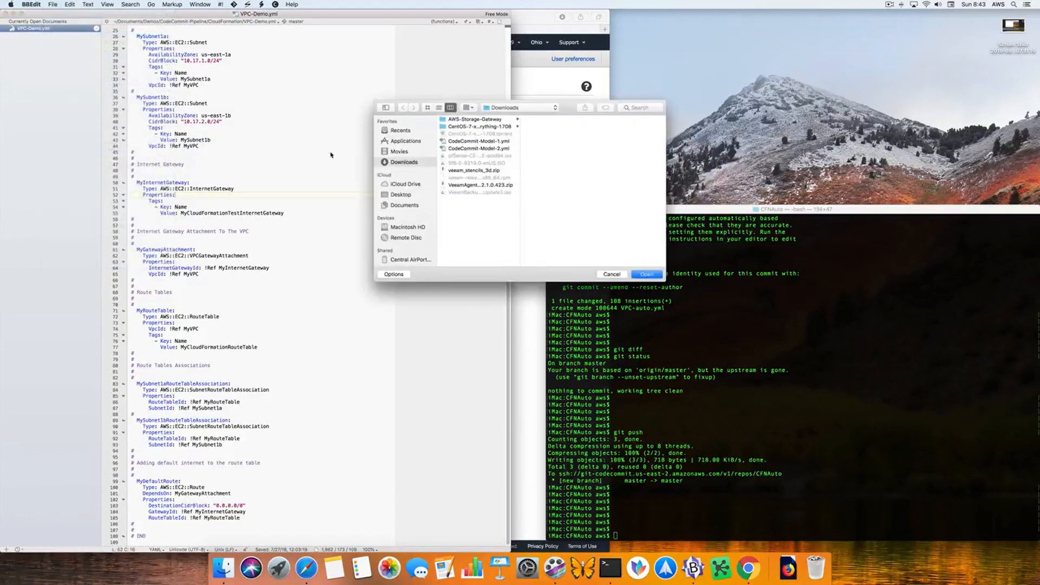
{"action": "left_click", "coordinate": [398, 196]}
{"action": "left_click", "coordinate": [401, 206]}
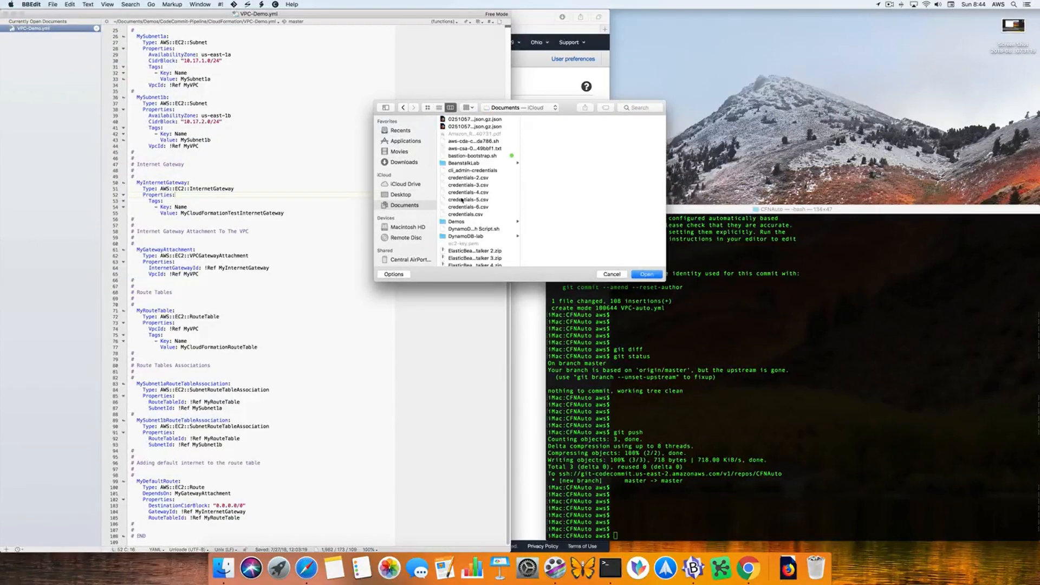
{"action": "left_click", "coordinate": [455, 222]}
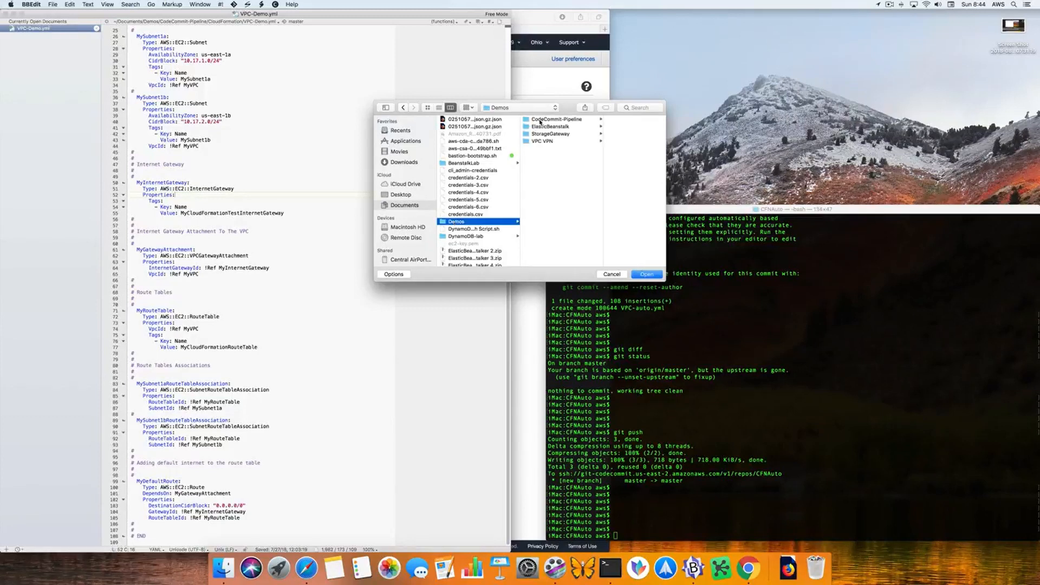
{"action": "left_click", "coordinate": [540, 120]}
{"action": "left_click", "coordinate": [604, 120]}
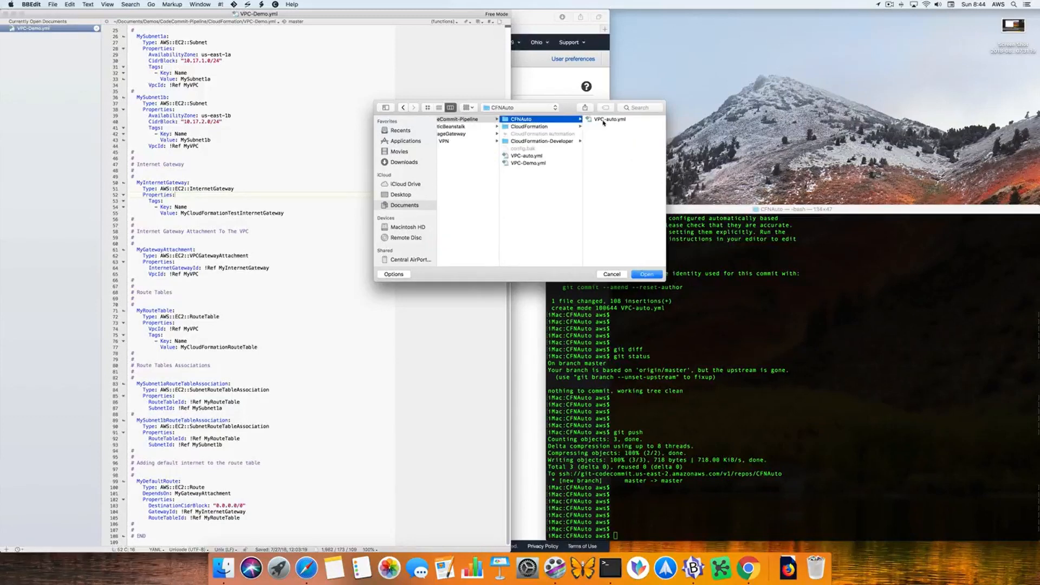
{"action": "left_click", "coordinate": [605, 119]}
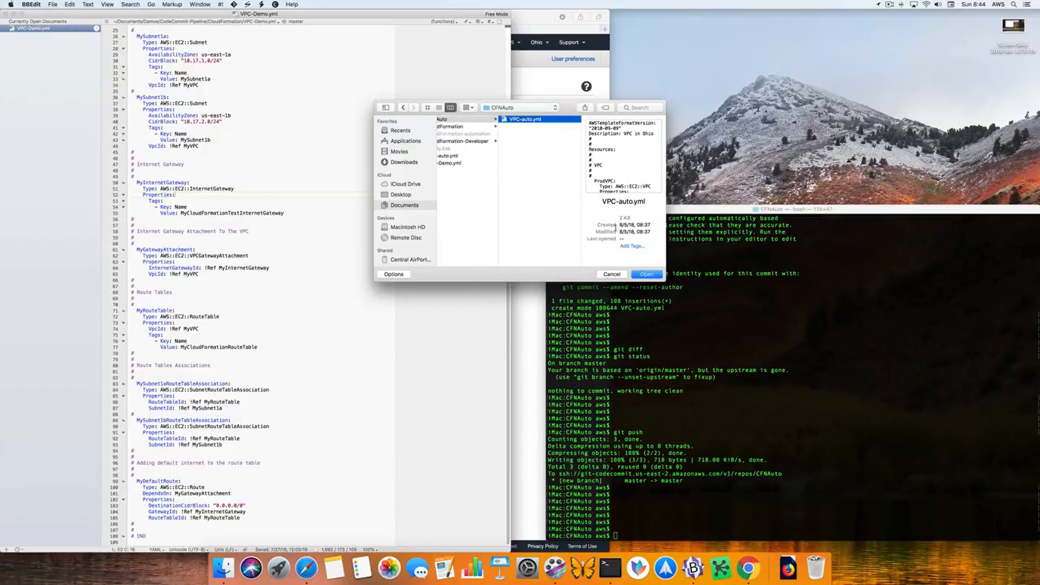
{"action": "left_click", "coordinate": [640, 274]}
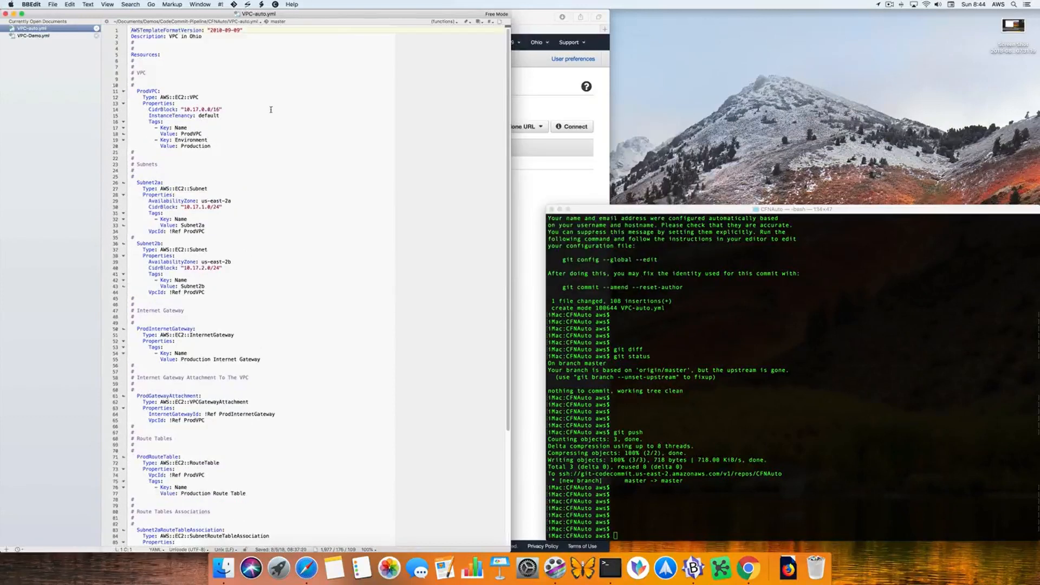
Look through VPC-auto.yml and set Subnet2a's Name tag value to "Subnet2a public prodution"
{"action": "left_click", "coordinate": [160, 85]}
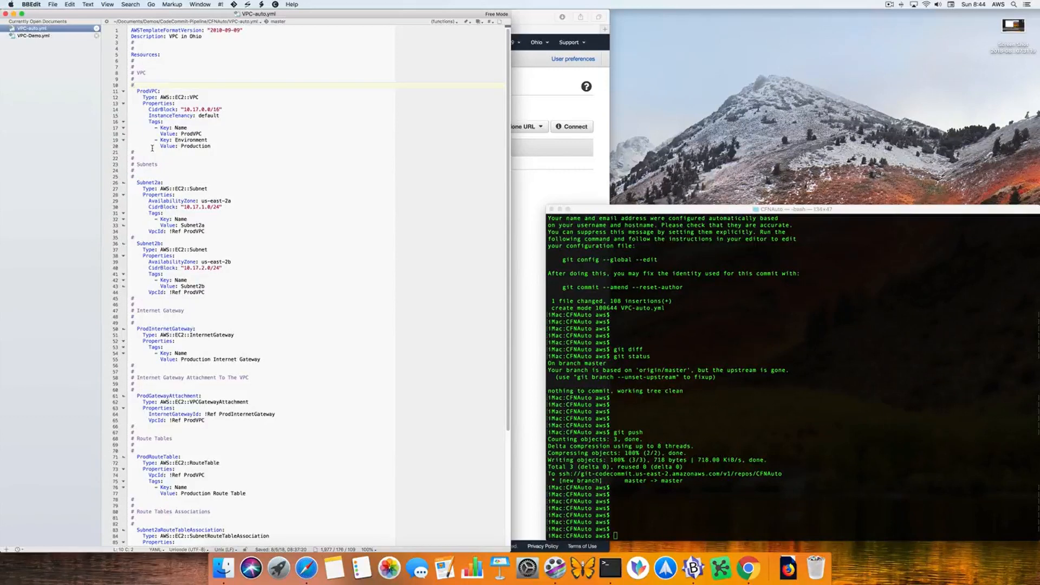
{"action": "scroll", "coordinate": [140, 205], "scroll_direction": "down", "scroll_amount": 2}
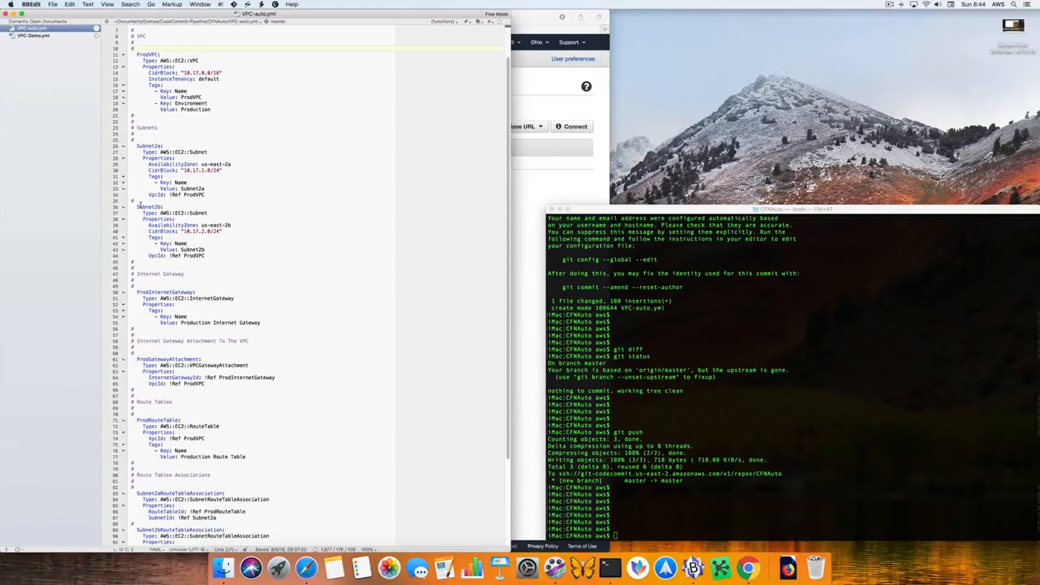
{"action": "scroll", "coordinate": [146, 243], "scroll_direction": "down", "scroll_amount": 1}
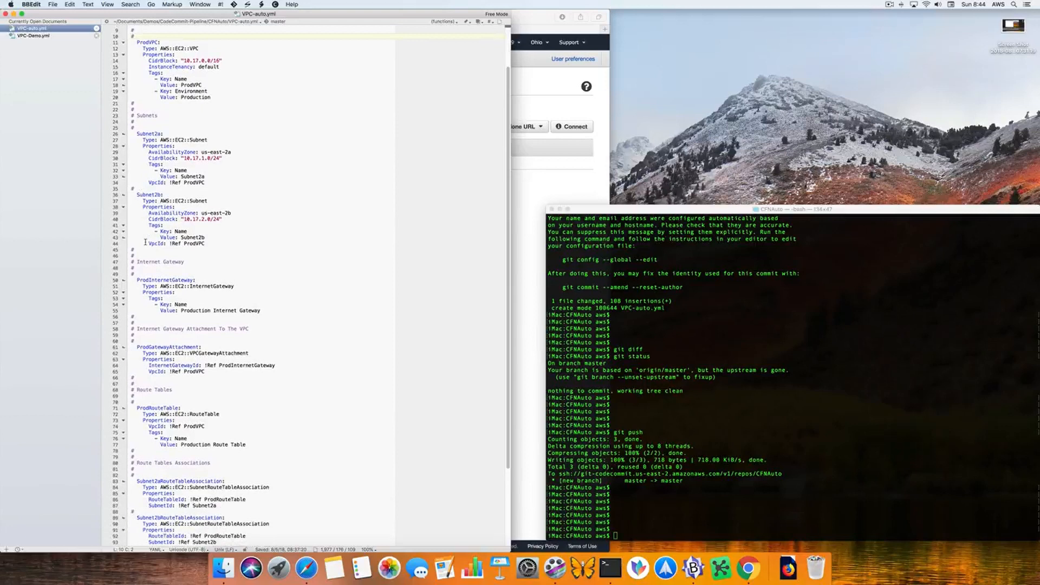
{"action": "scroll", "coordinate": [149, 305], "scroll_direction": "down", "scroll_amount": 1}
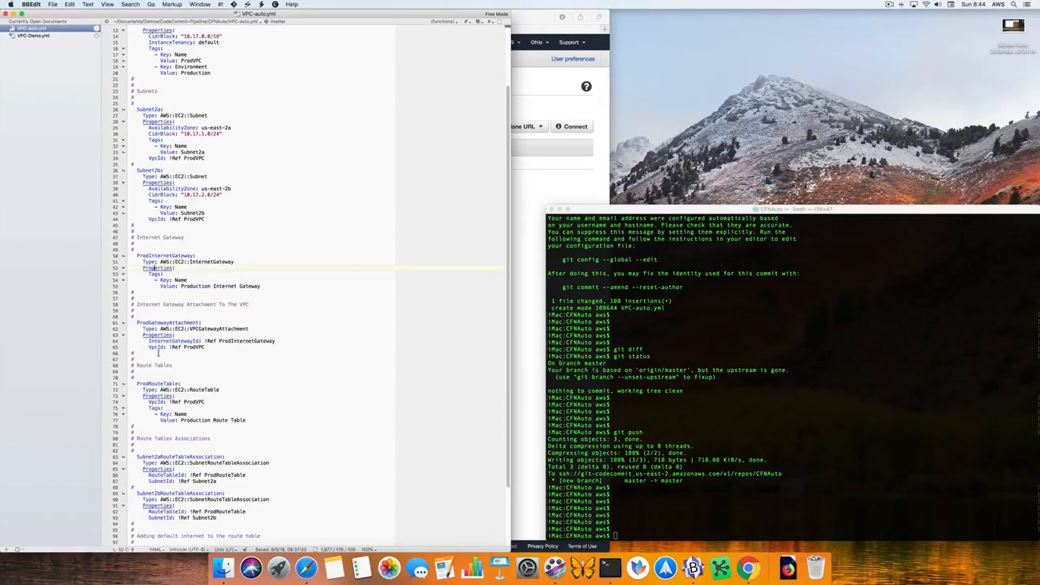
{"action": "scroll", "coordinate": [161, 342], "scroll_direction": "down", "scroll_amount": 4}
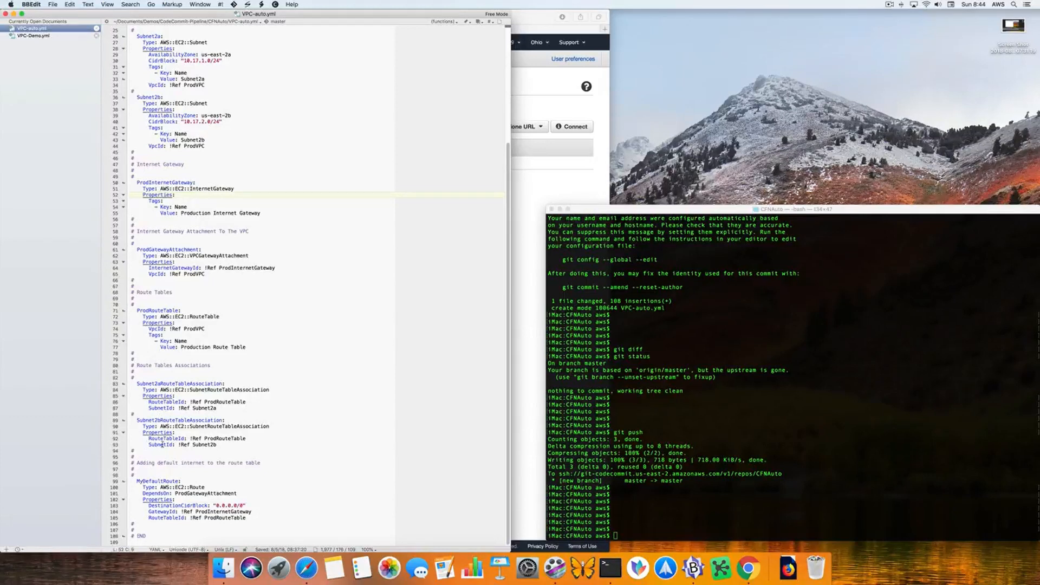
{"action": "scroll", "coordinate": [162, 444], "scroll_direction": "up", "scroll_amount": 5}
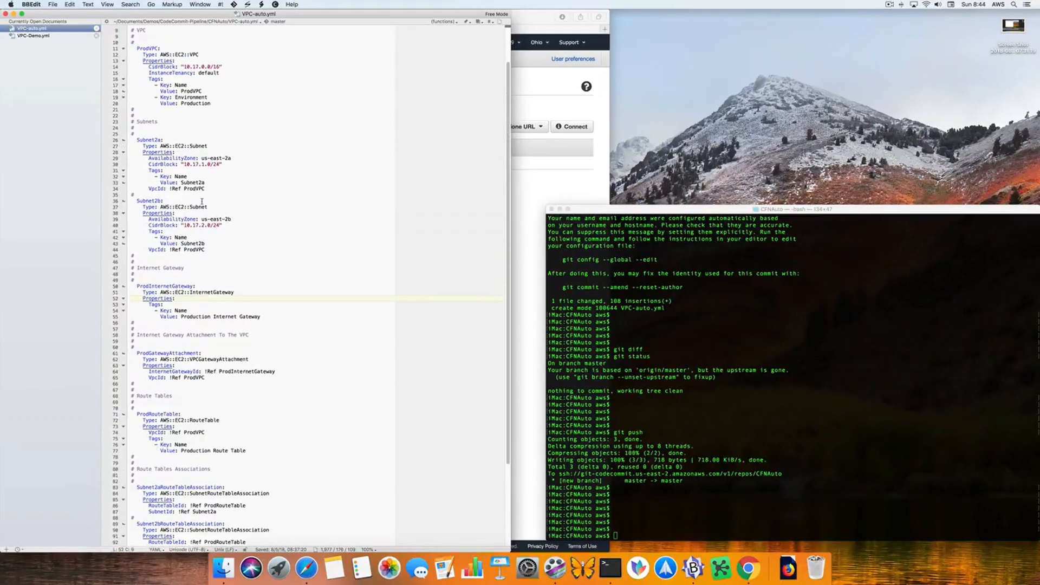
{"action": "scroll", "coordinate": [201, 202], "scroll_direction": "up", "scroll_amount": 2}
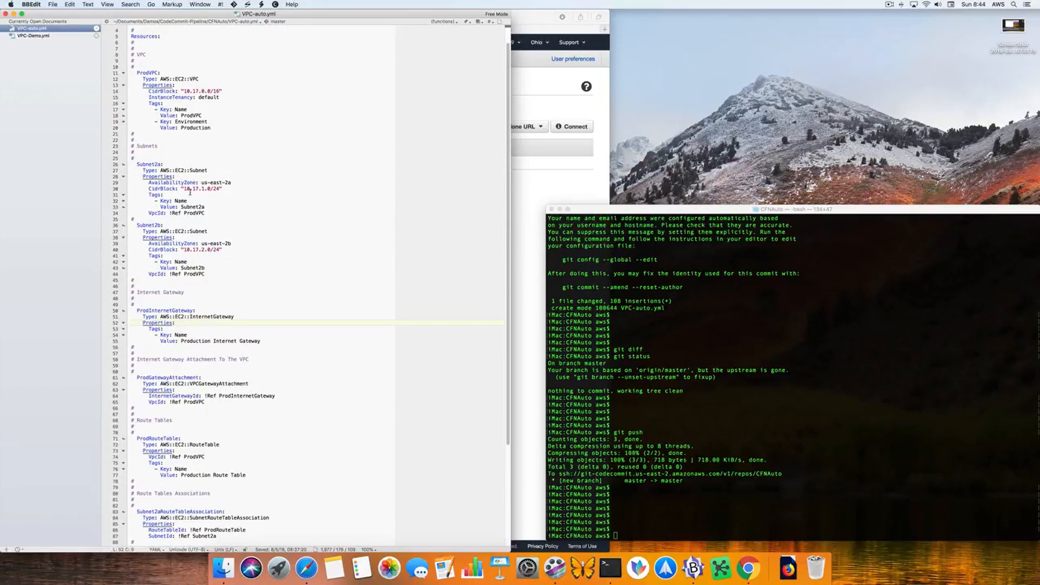
{"action": "left_click", "coordinate": [211, 207]}
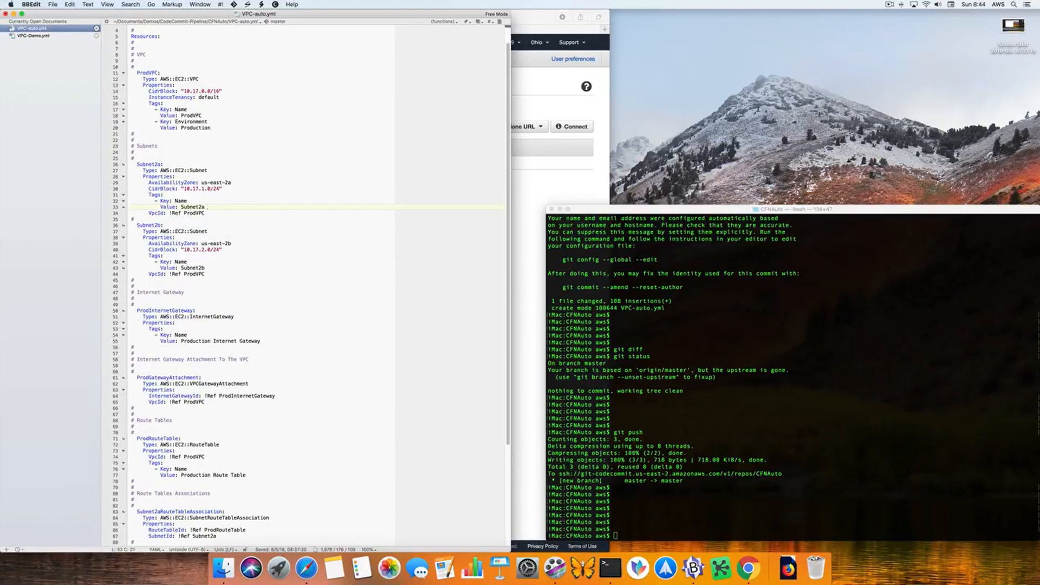
{"action": "type", "text": "public productio"}
Set Subnet2b's Name tag value to "Subnet2b public production" and save VPC-auto.yml
{"action": "left_click", "coordinate": [241, 268]}
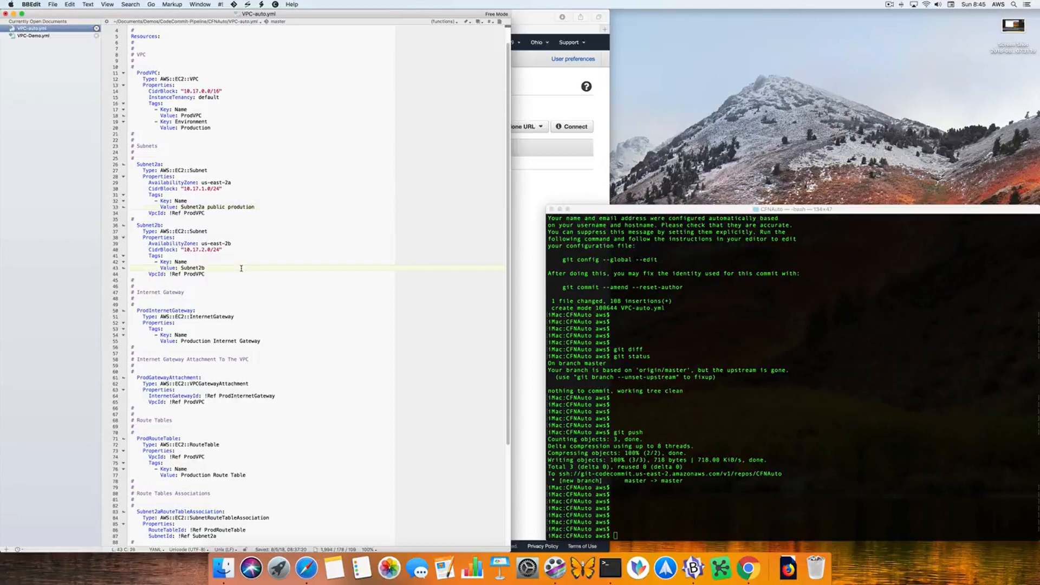
{"action": "type", "text": "public"}
{"action": "left_click", "coordinate": [130, 273]}
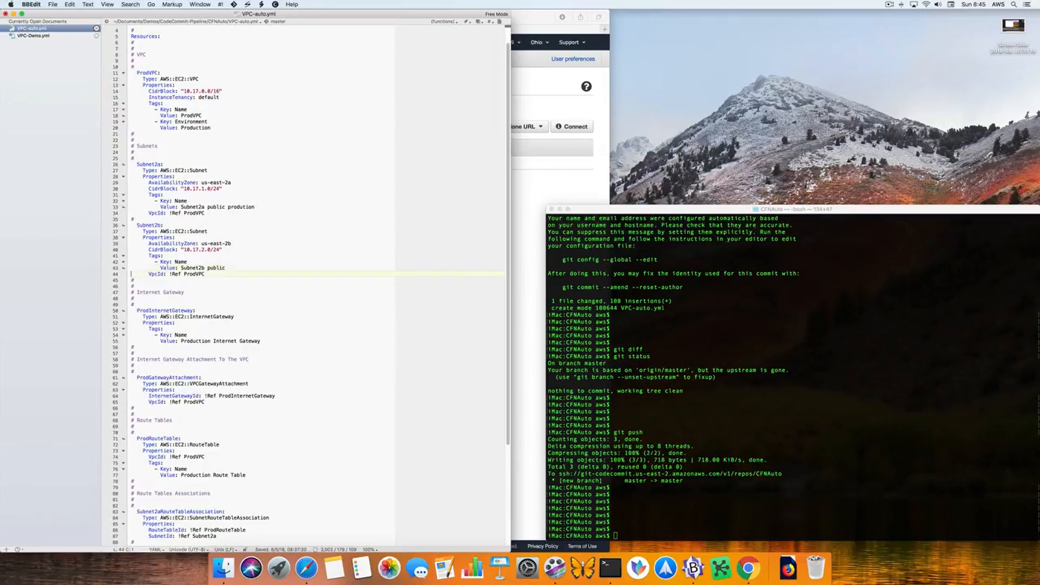
{"action": "left_click", "coordinate": [238, 268]}
{"action": "key", "text": "Right"}
{"action": "key", "text": "Right"}
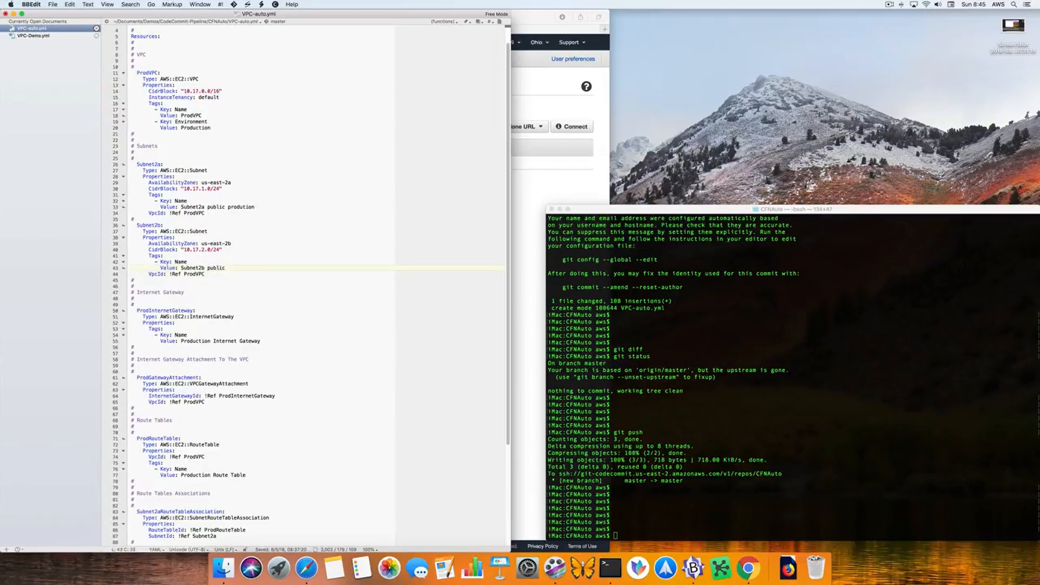
{"action": "type", "text": "produt"}
{"action": "key", "text": "BackSpace"}
{"action": "type", "text": "ction"}
{"action": "key", "text": "super+s"}
Switch to Terminal and check the state of the CFNAuto working tree with git status
{"action": "key", "text": "super+h"}
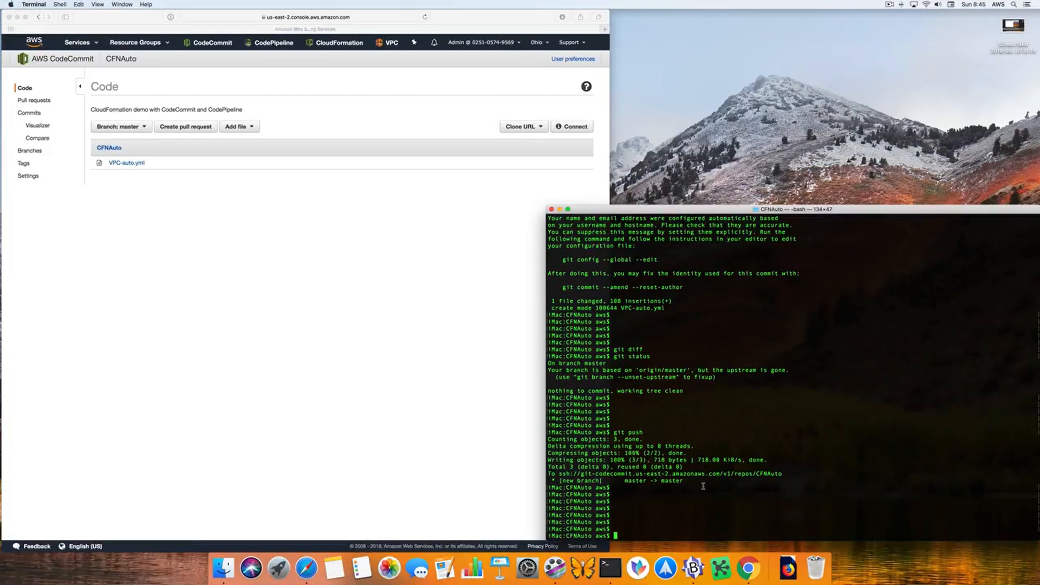
{"action": "type", "text": "git status"}
{"action": "key", "text": "Return"}
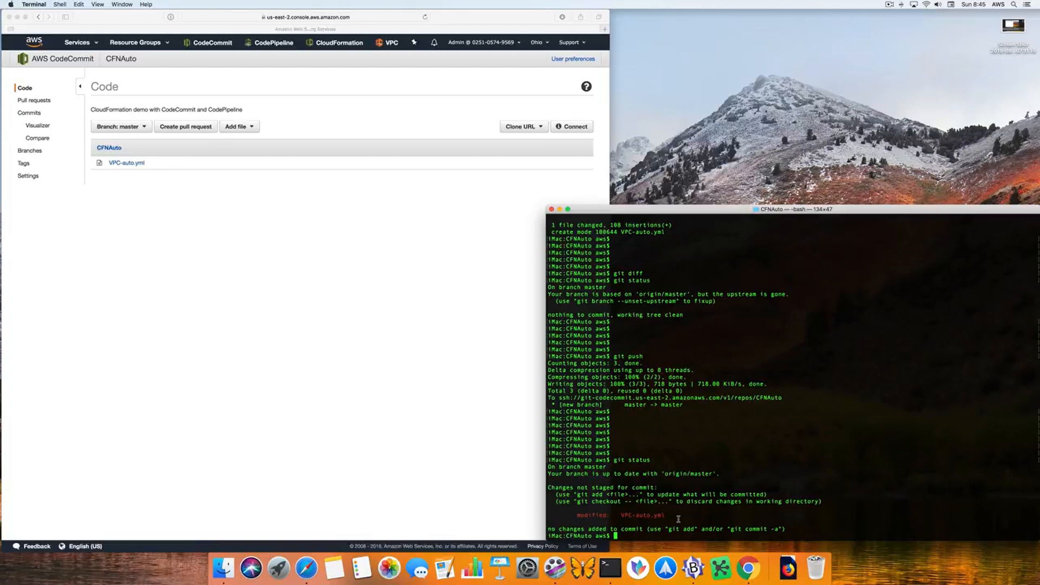
{"action": "key", "text": "Return"}
{"action": "key", "text": "Return"}
{"action": "key", "text": "Return"}
Review the uncommitted line changes in VPC-auto.yml with git diff
{"action": "type", "text": "git diff"}
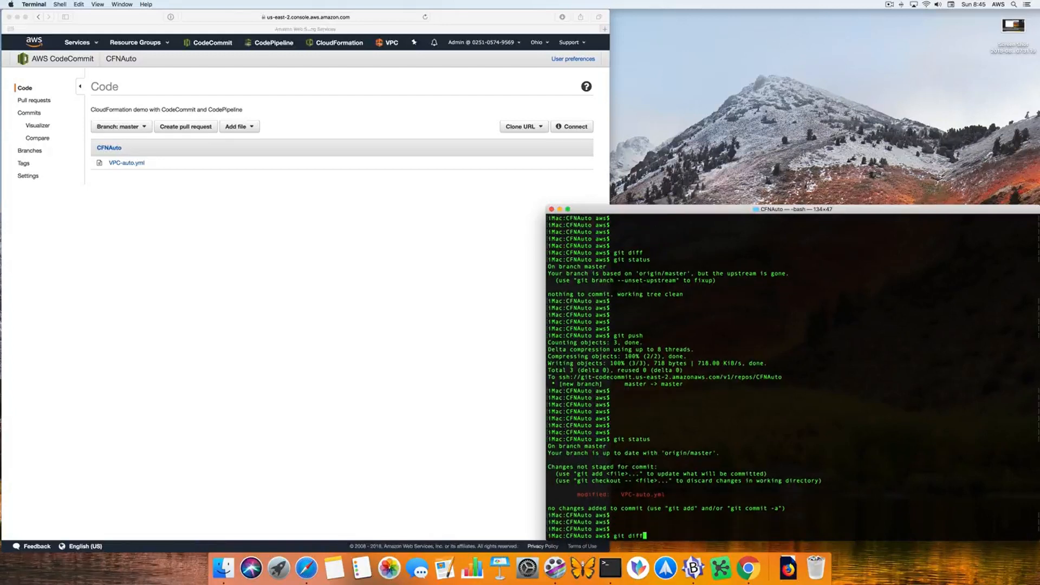
{"action": "key", "text": "Return"}
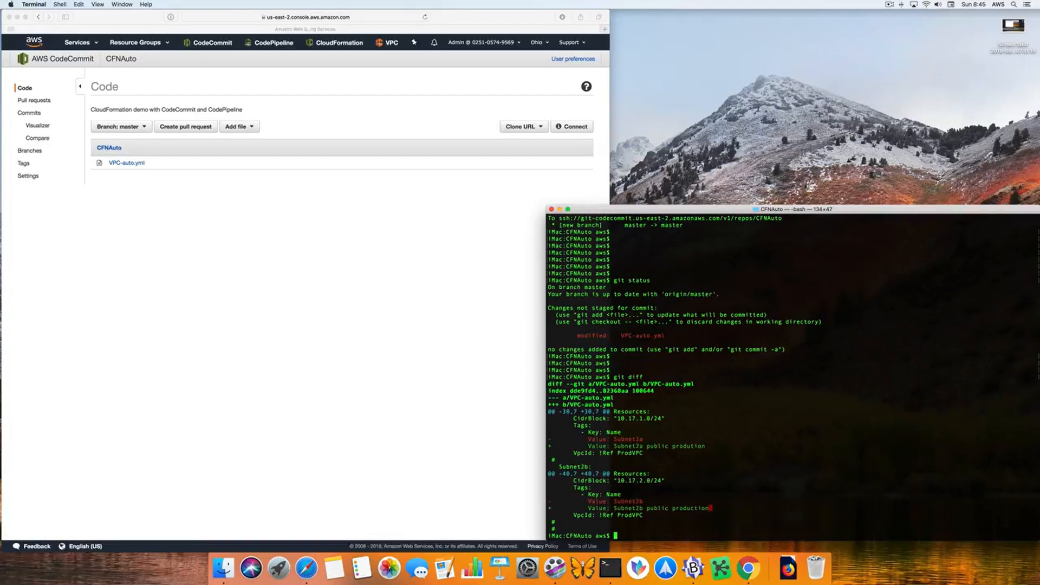
{"action": "key", "text": "Return"}
{"action": "key", "text": "Return"}
{"action": "key", "text": "Return"}
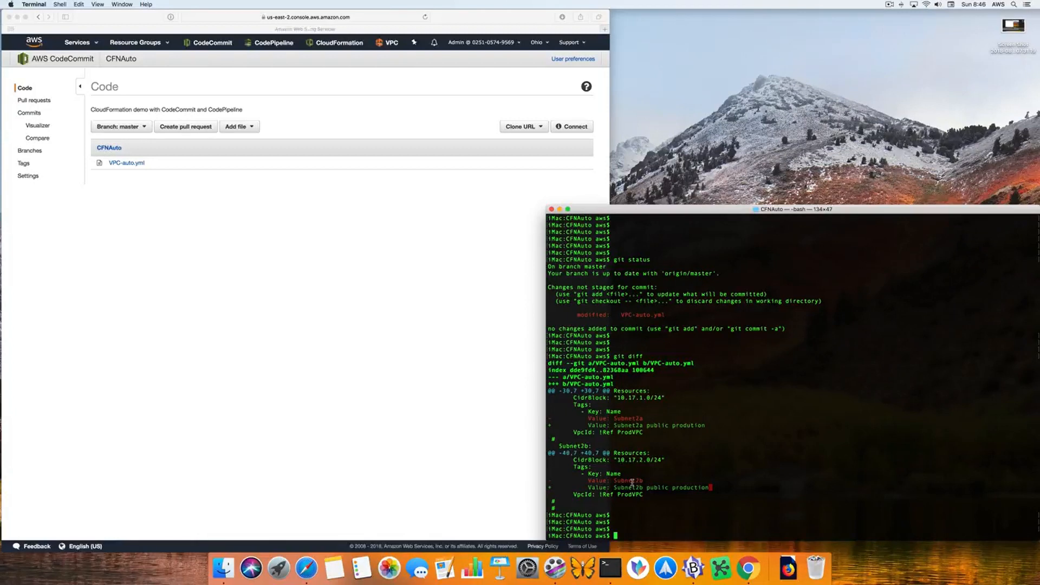
Stage all changes with git add -A and commit them with the message "subnet decription were updated"
{"action": "type", "text": "git add -A"}
{"action": "key", "text": "Return"}
{"action": "type", "text": "git commit"}
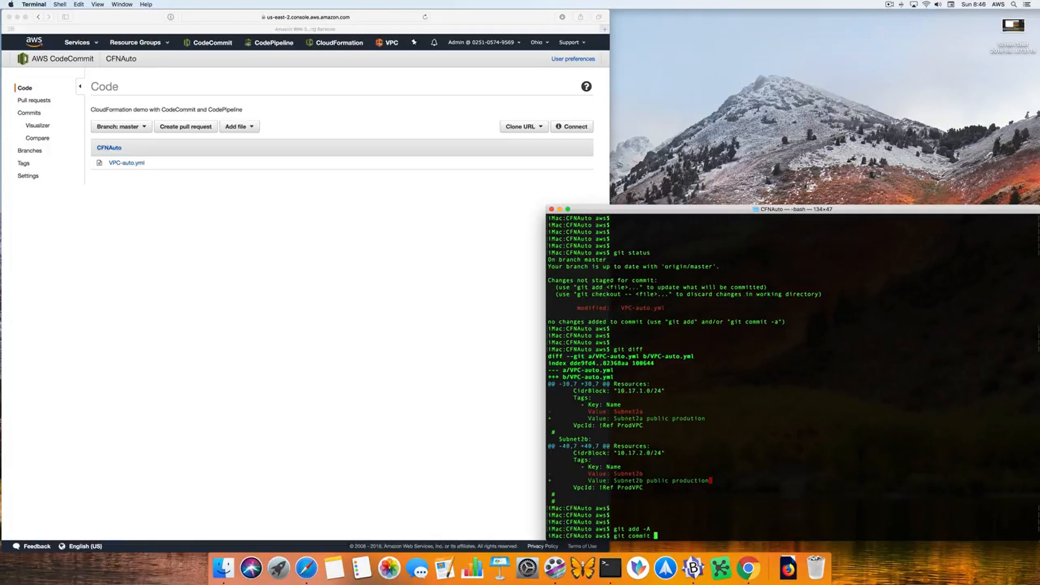
{"action": "type", "text": " -m \""}
{"action": "type", "text": "subnet decription were updated\""}
{"action": "key", "text": "Return"}
{"action": "key", "text": "Return"}
{"action": "key", "text": "Return"}
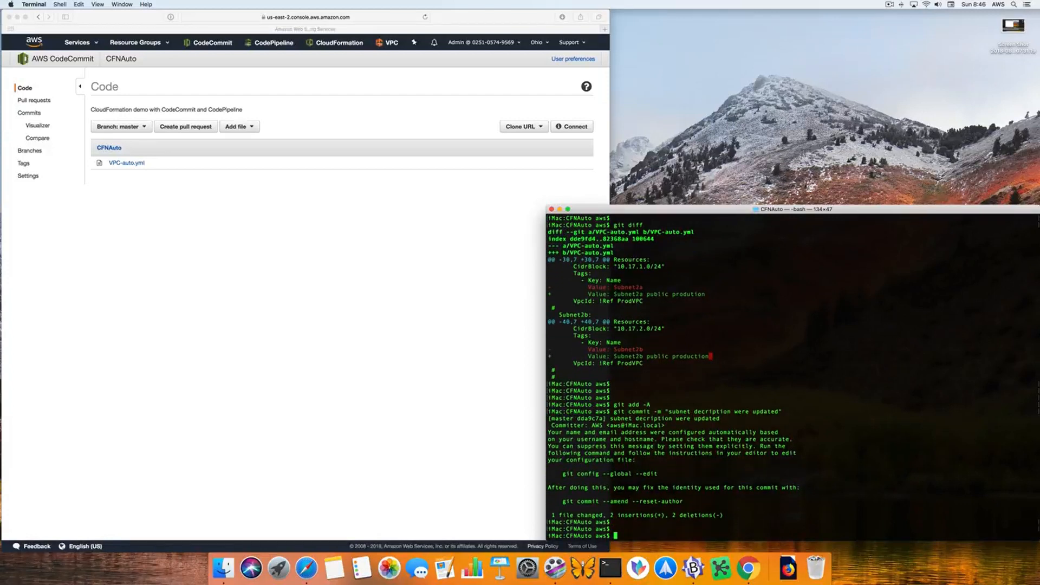
Push the new commit to the CFNAuto remote repository with git push
{"action": "type", "text": "git push"}
{"action": "key", "text": "Return"}
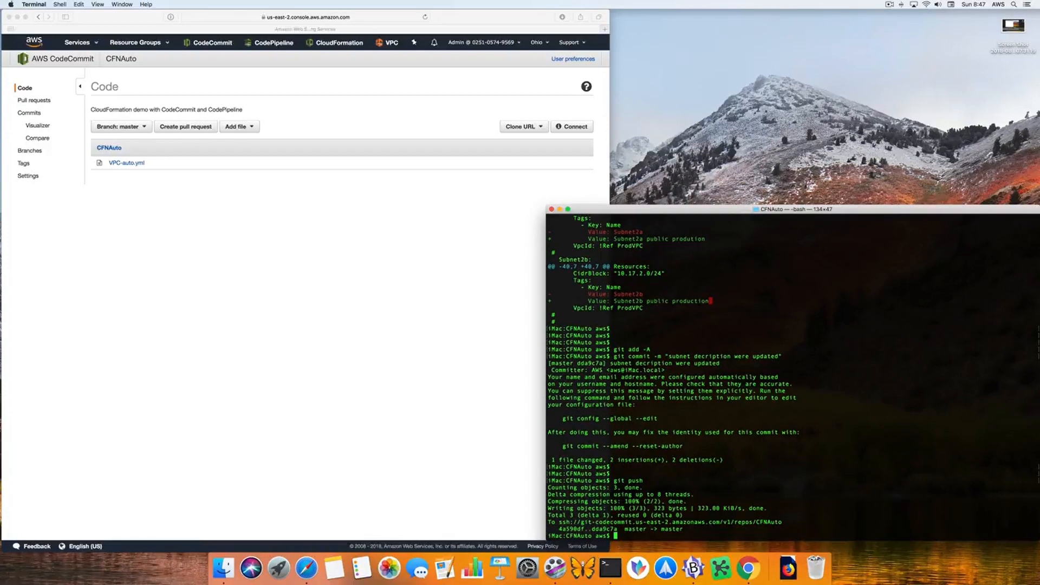
{"action": "key", "text": "Return"}
{"action": "key", "text": "Return"}
{"action": "key", "text": "Return"}
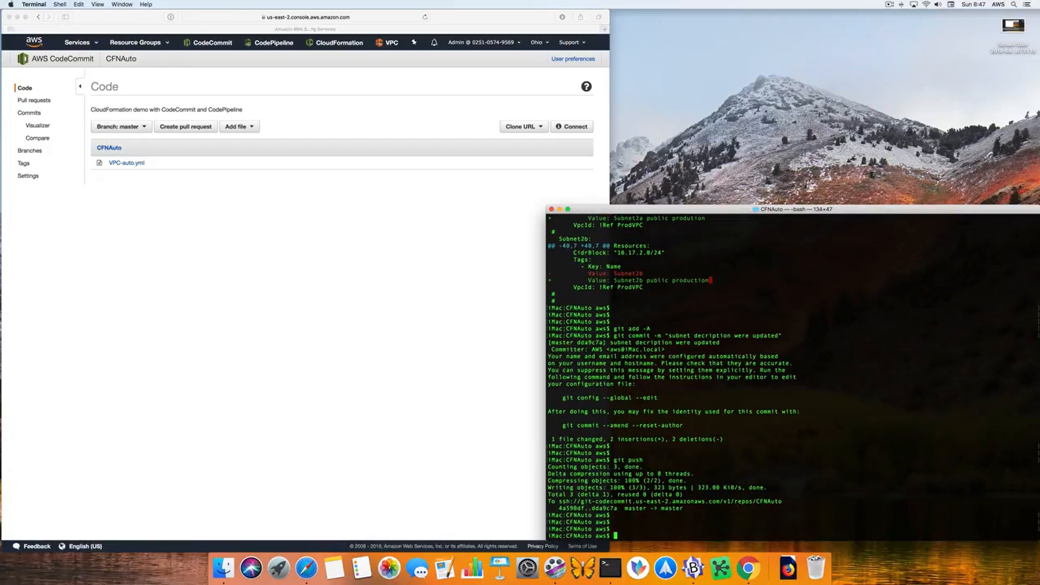
Switch to Safari, open the "subnet decription were updated" commit in CodeCommit and compare its changes in split view
{"action": "left_click", "coordinate": [325, 325]}
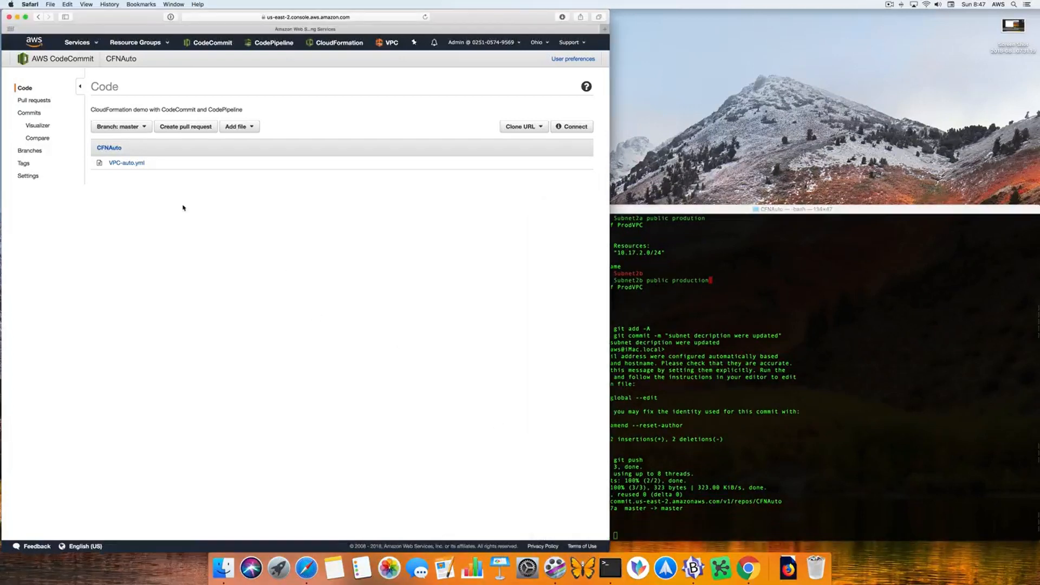
{"action": "left_click", "coordinate": [27, 115]}
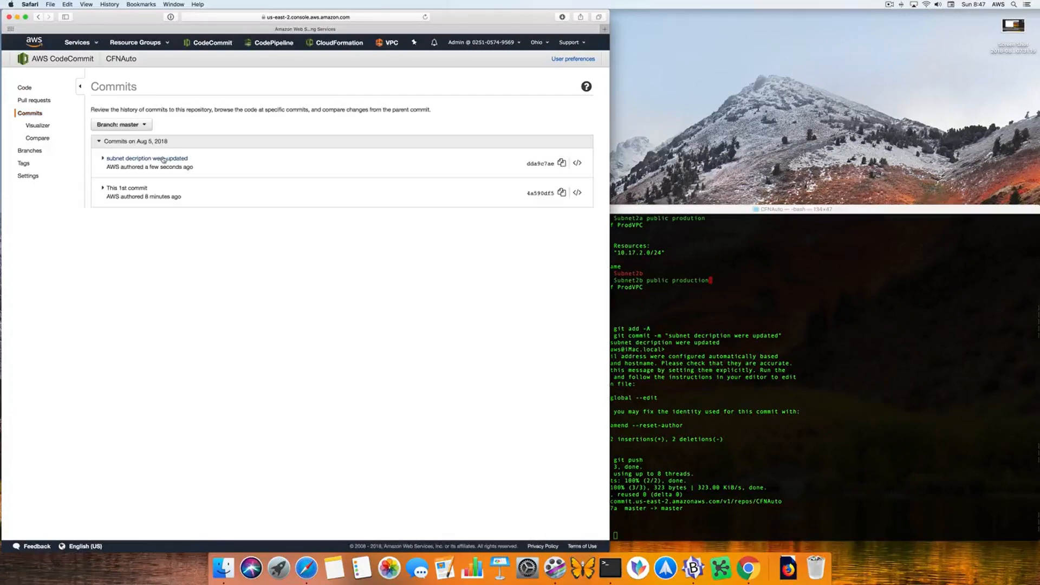
{"action": "left_click", "coordinate": [104, 159]}
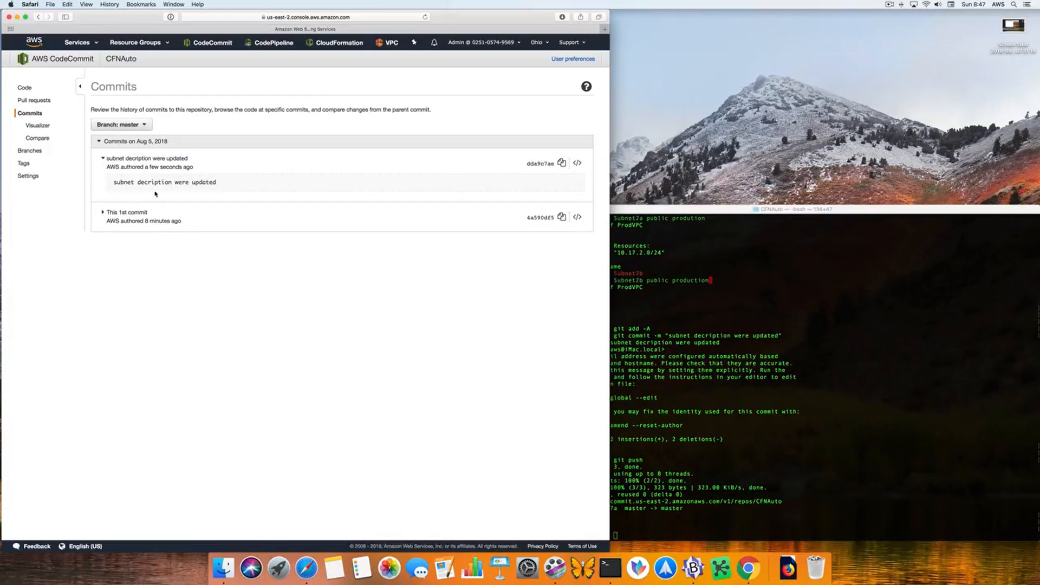
{"action": "left_click", "coordinate": [549, 167]}
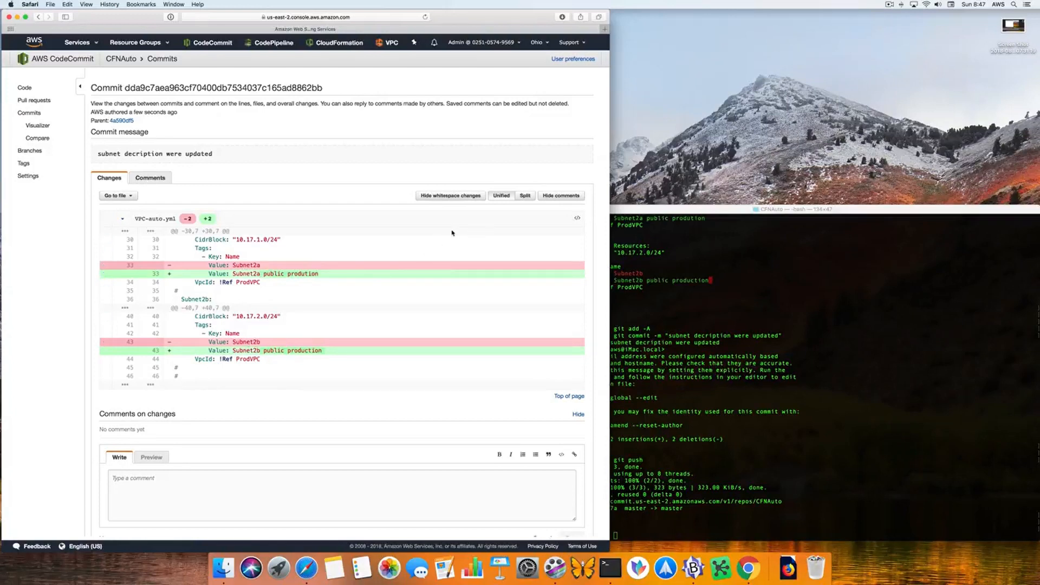
{"action": "left_click", "coordinate": [530, 197]}
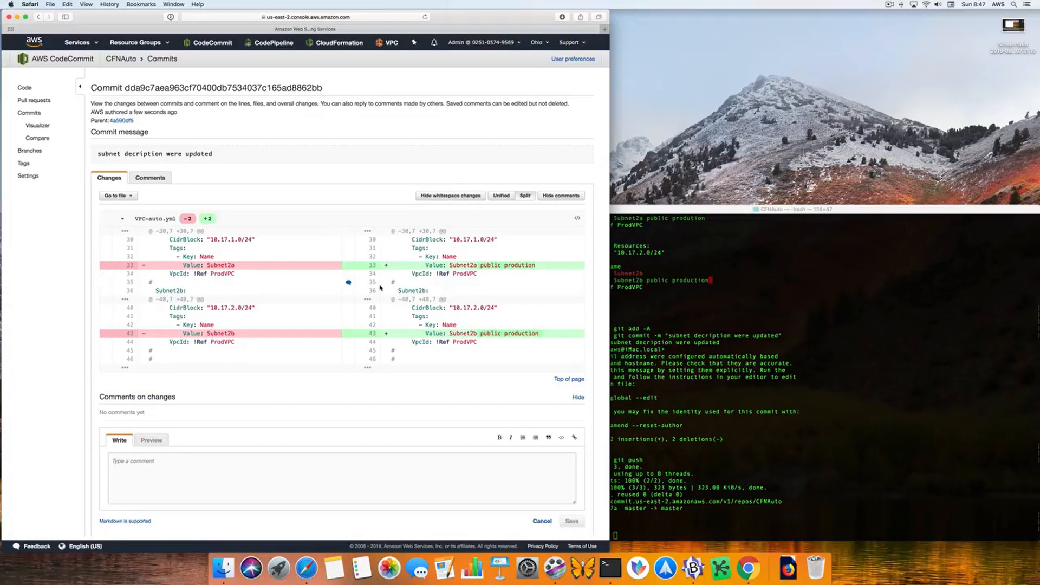
{"action": "scroll", "coordinate": [381, 288], "scroll_direction": "down", "scroll_amount": 1}
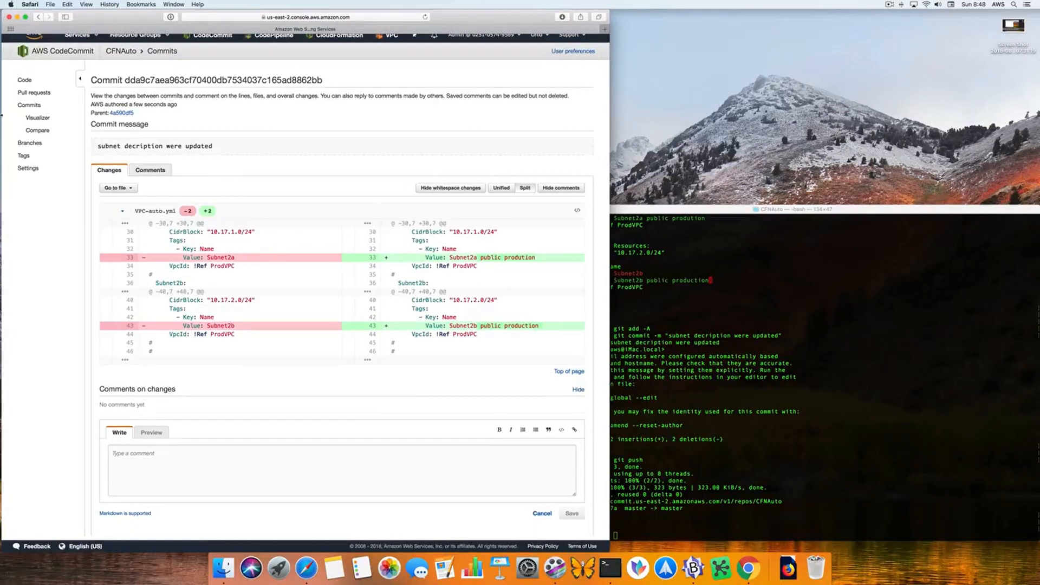
Open VPC-auto.yml from the repository's code and check the Name tag values of Subnet2a and Subnet2b
{"action": "left_click", "coordinate": [23, 81]}
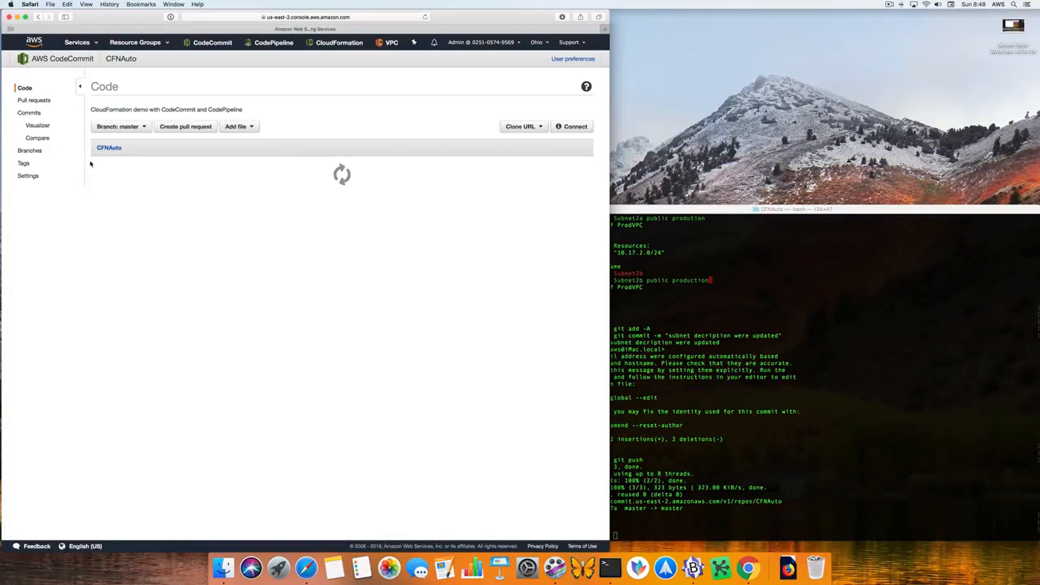
{"action": "left_click", "coordinate": [129, 163]}
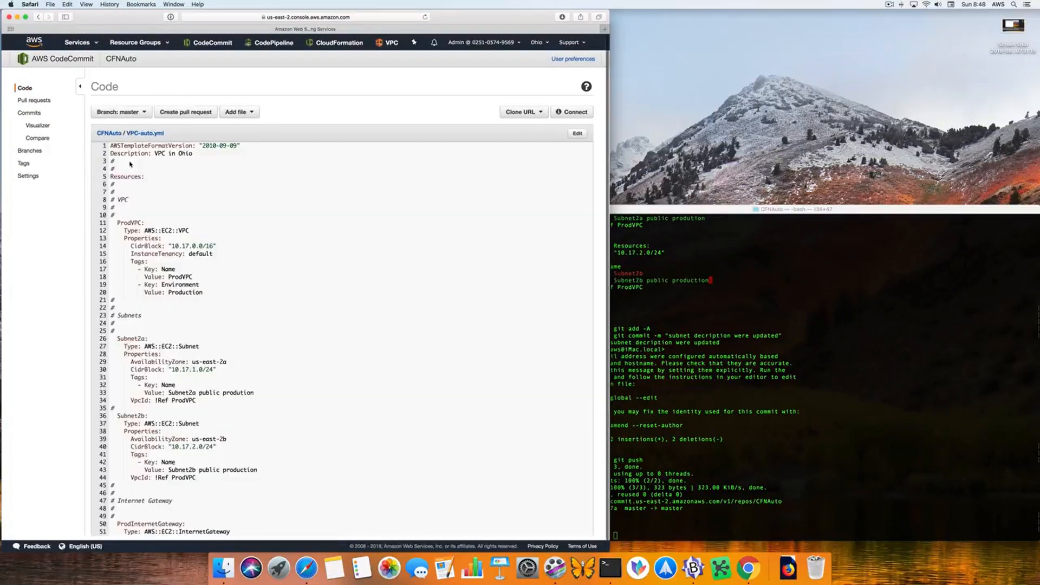
{"action": "scroll", "coordinate": [205, 416], "scroll_direction": "down", "scroll_amount": 3}
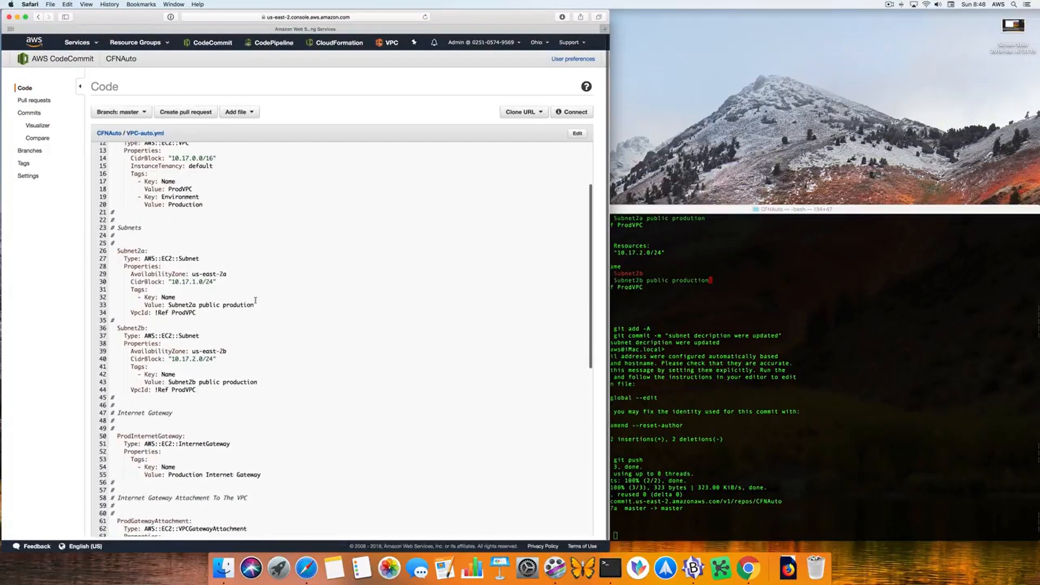
{"action": "left_click_drag", "start_coordinate": [255, 304], "coordinate": [169, 304]}
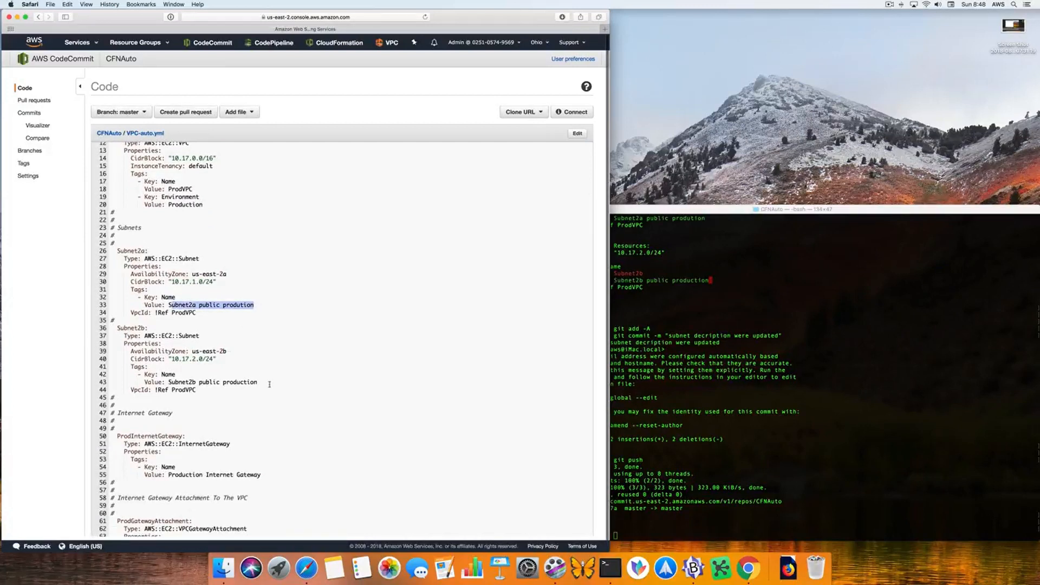
{"action": "left_click_drag", "start_coordinate": [261, 382], "coordinate": [179, 382]}
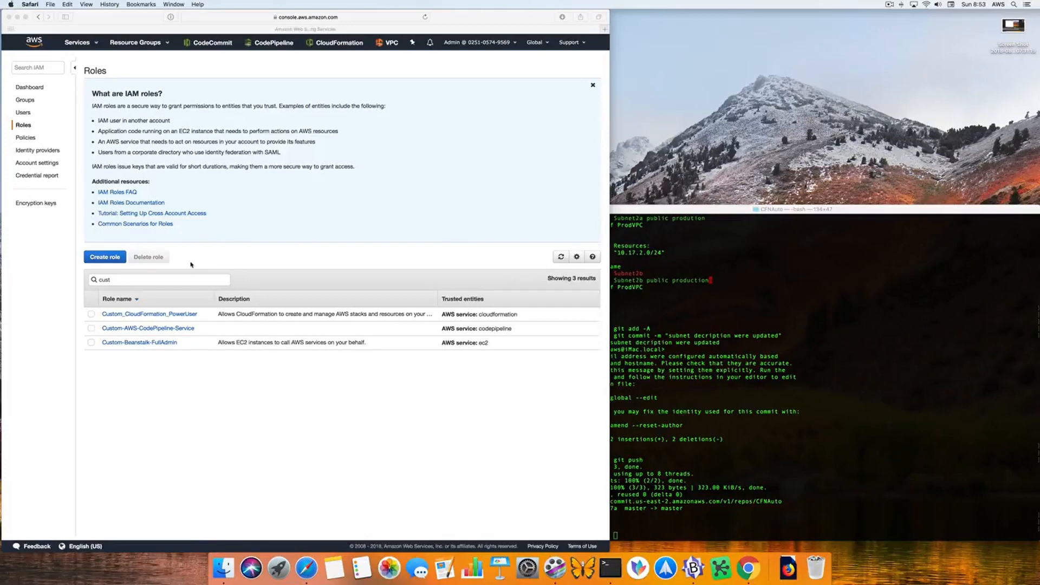
Open the Custom_CloudFormation_PowerUser role in IAM and review its permissions policies
{"action": "left_click", "coordinate": [160, 316]}
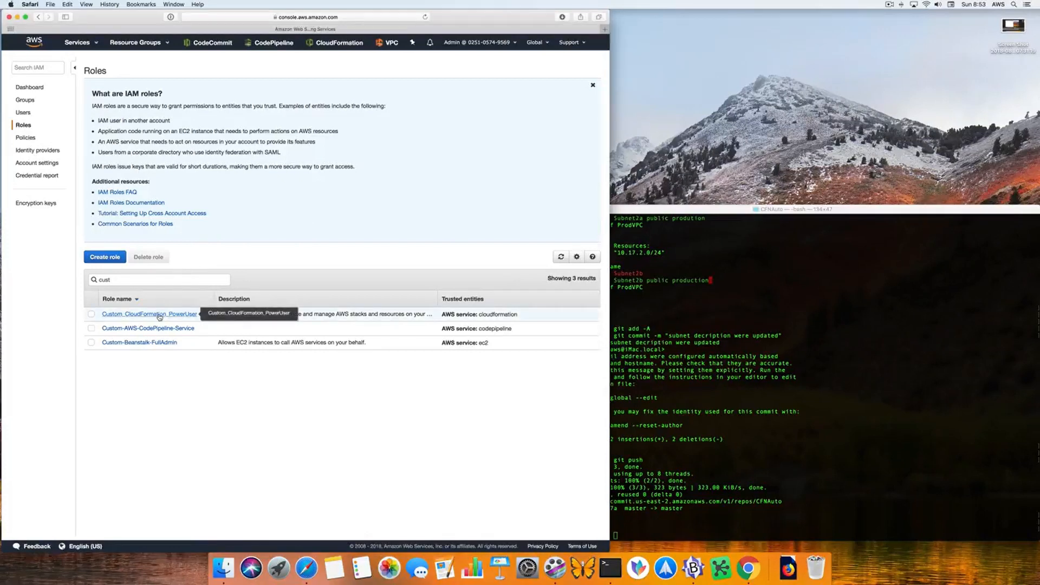
{"action": "left_click", "coordinate": [159, 317]}
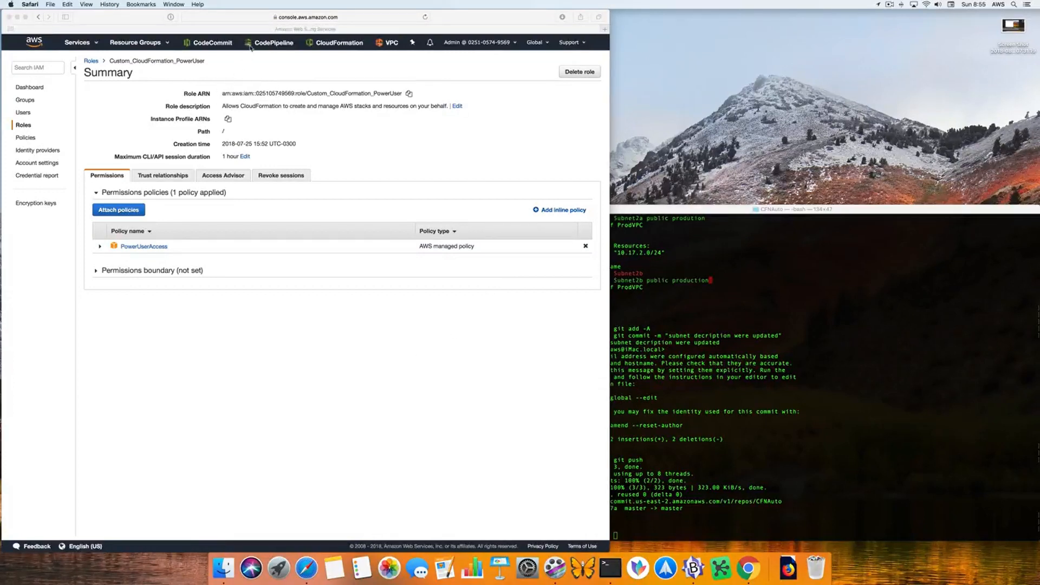
Go to AWS CodePipeline and start creating a first pipeline
{"action": "left_click", "coordinate": [267, 44]}
{"action": "left_click", "coordinate": [267, 45]}
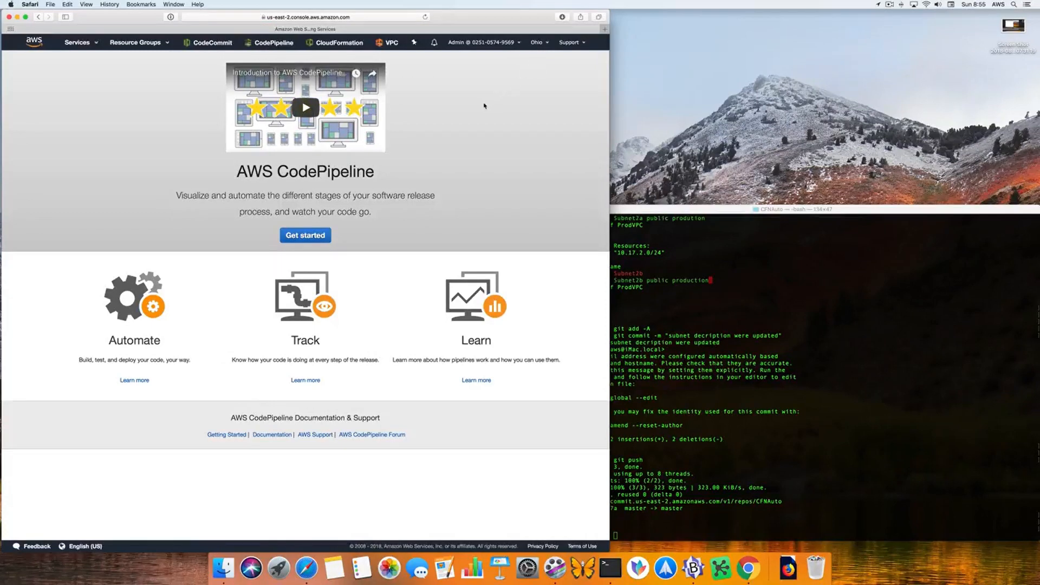
{"action": "left_click", "coordinate": [302, 236]}
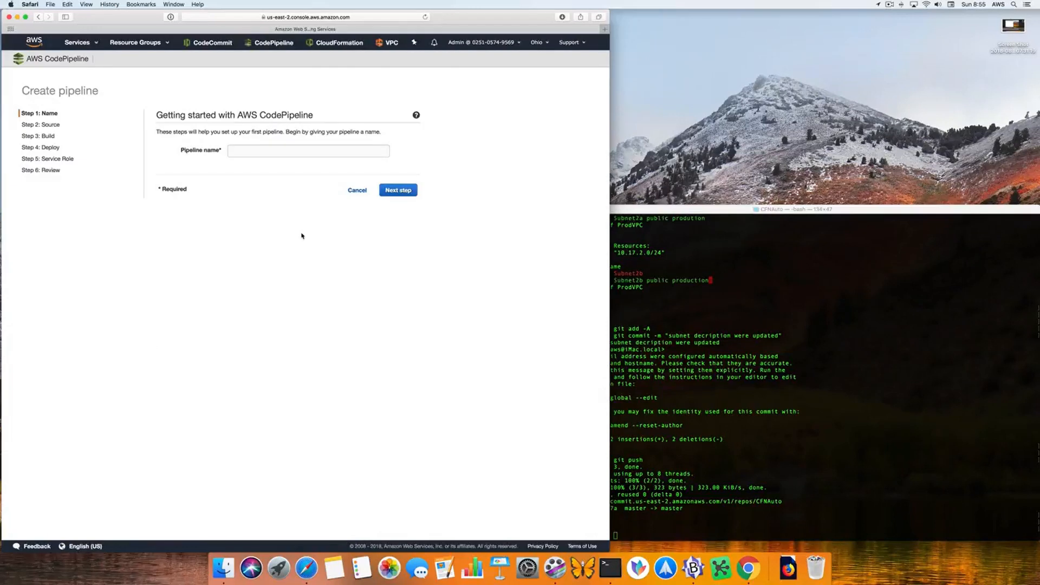
Name the pipeline CFNAuto and continue to the source settings
{"action": "left_click", "coordinate": [264, 150]}
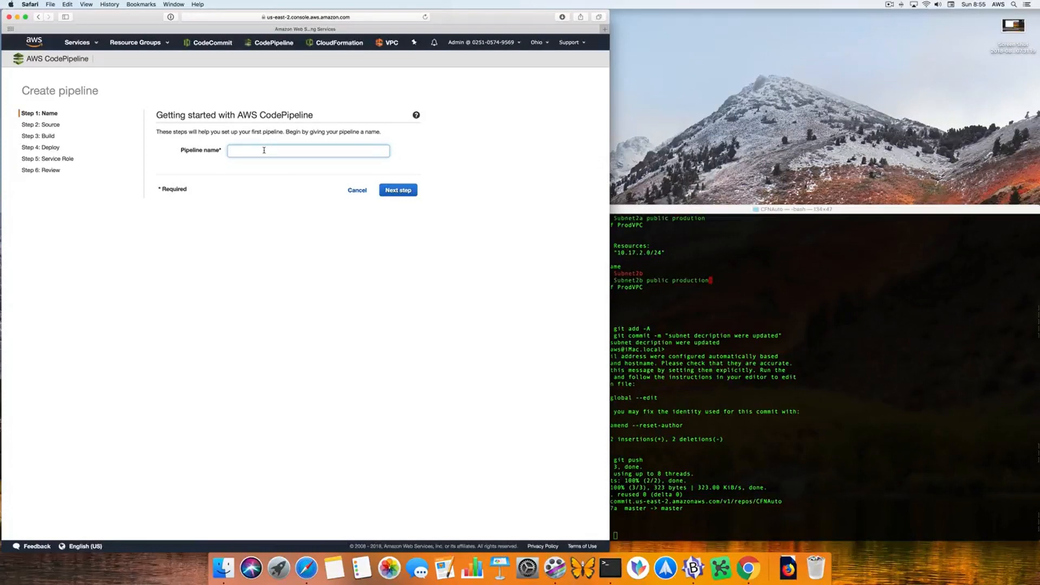
{"action": "type", "text": "CFNAuto"}
{"action": "left_click", "coordinate": [405, 194]}
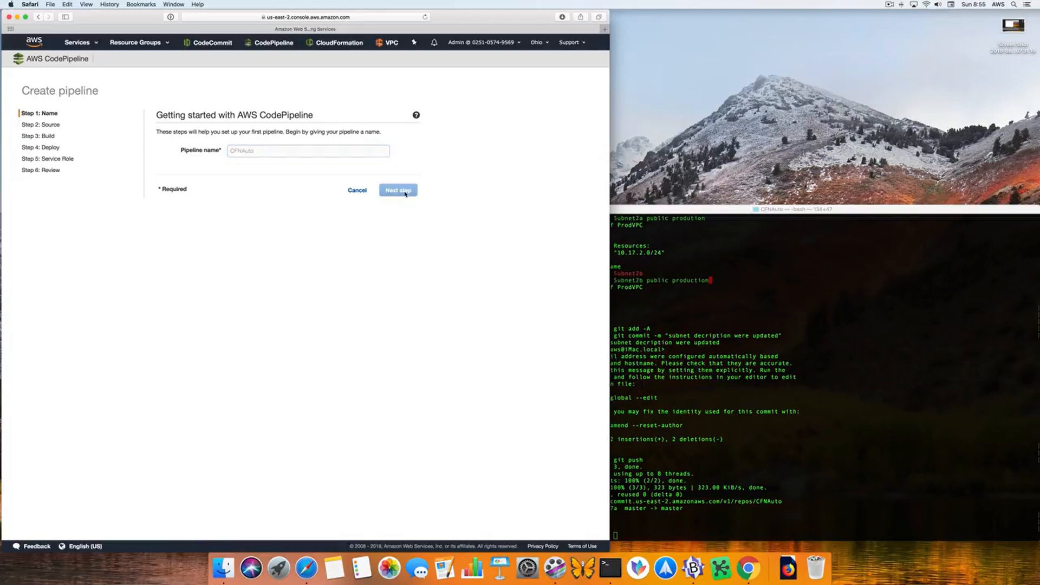
Set the pipeline source to AWS CodeCommit with repository CFNAuto and branch master, and continue to the build settings
{"action": "left_click", "coordinate": [341, 156]}
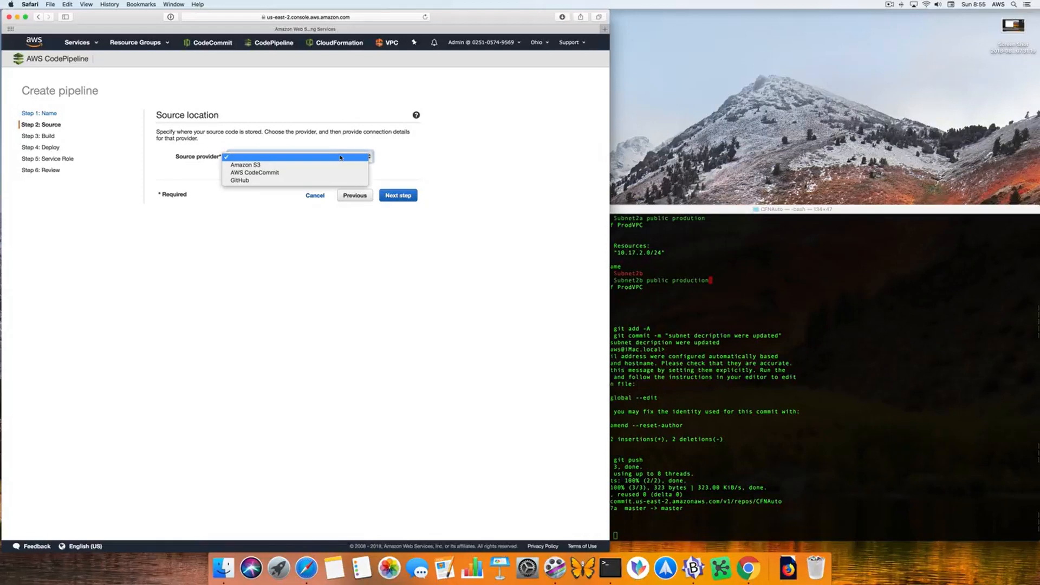
{"action": "left_click", "coordinate": [274, 173]}
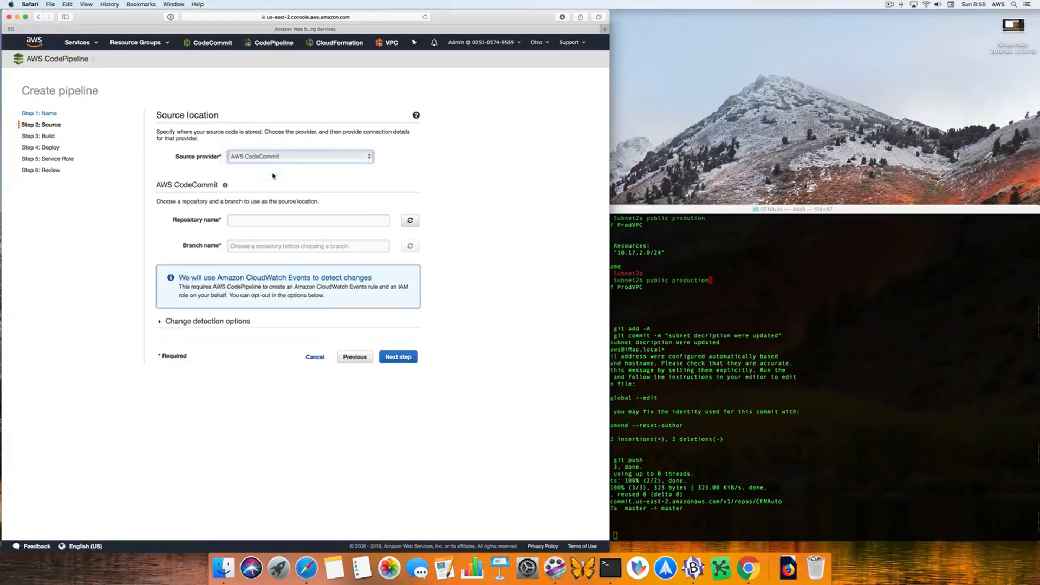
{"action": "left_click", "coordinate": [297, 215]}
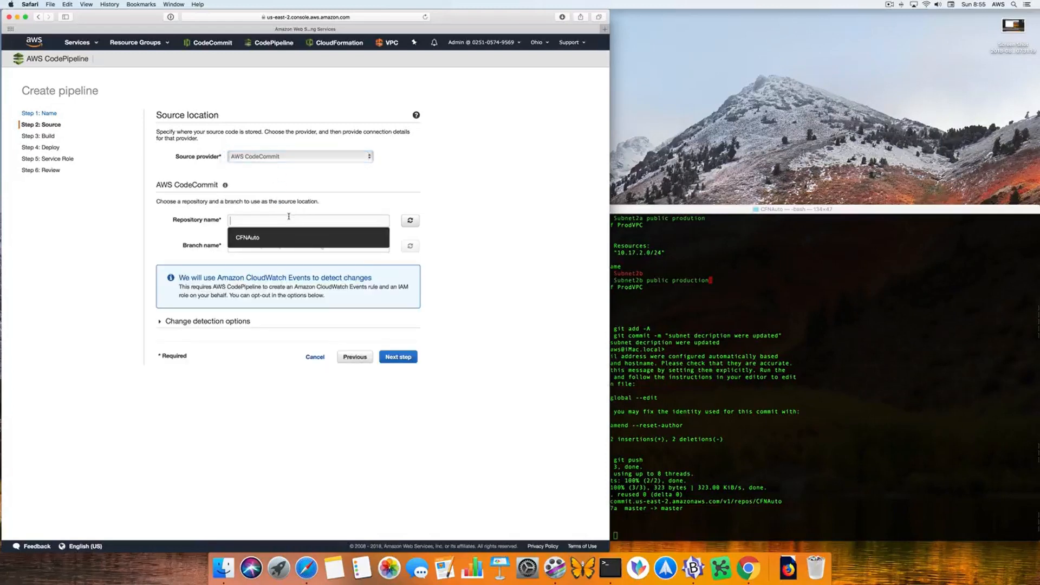
{"action": "left_click", "coordinate": [250, 238]}
{"action": "left_click", "coordinate": [246, 247]}
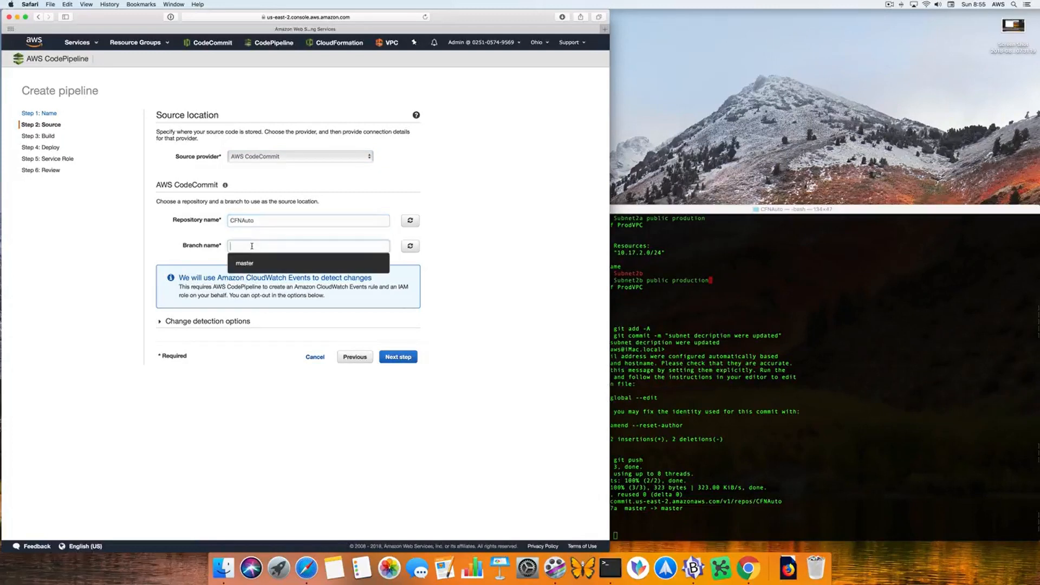
{"action": "left_click", "coordinate": [245, 264]}
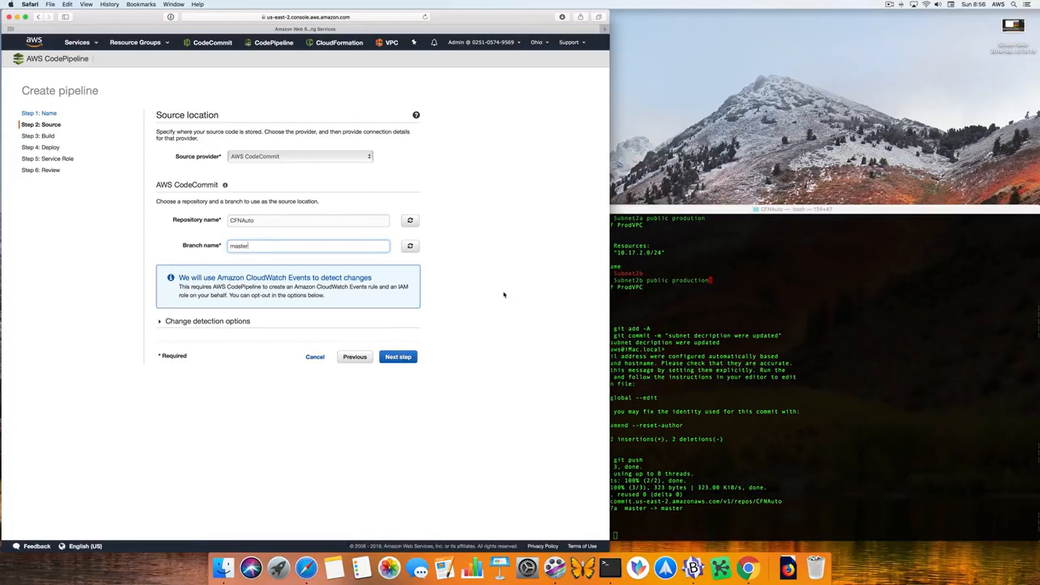
{"action": "left_click", "coordinate": [393, 358]}
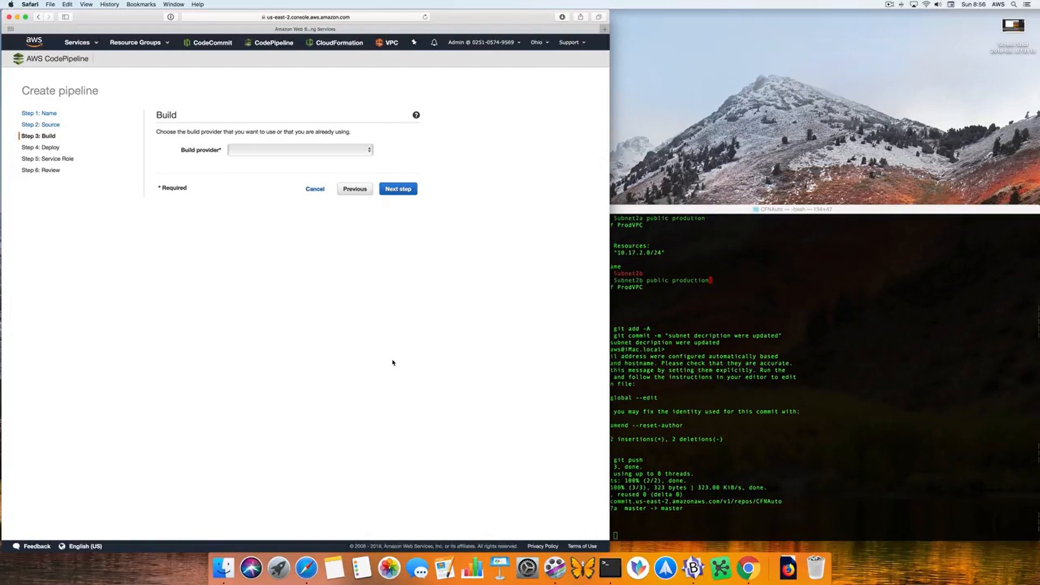
Set the build provider to No Build and continue to the deployment settings
{"action": "left_click", "coordinate": [282, 152]}
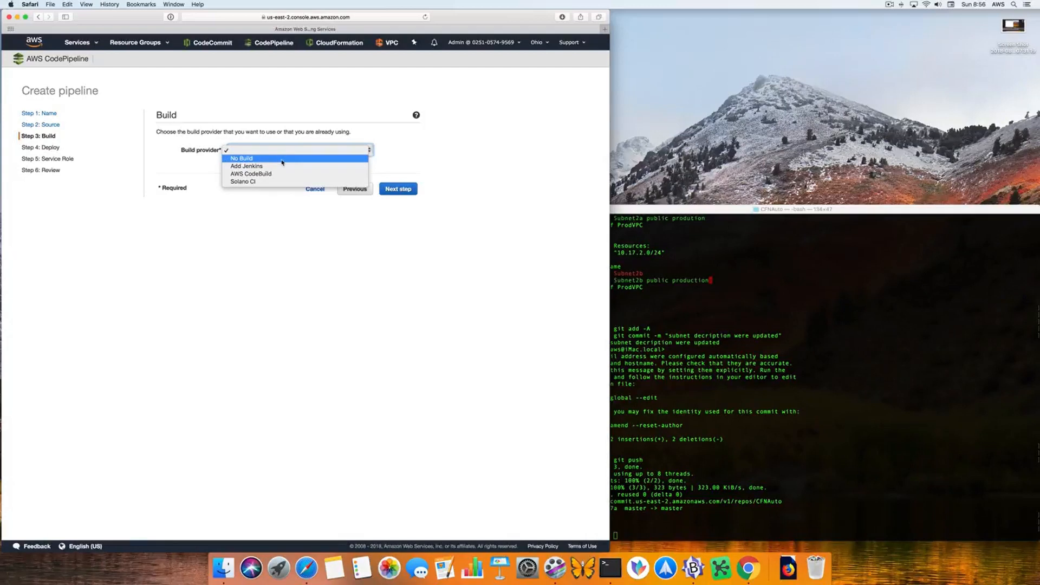
{"action": "left_click", "coordinate": [282, 162]}
{"action": "left_click", "coordinate": [397, 233]}
Choose AWS CloudFormation as deployment provider, with action mode "Create or update a stack" and stack name CFNAuto
{"action": "left_click", "coordinate": [295, 158]}
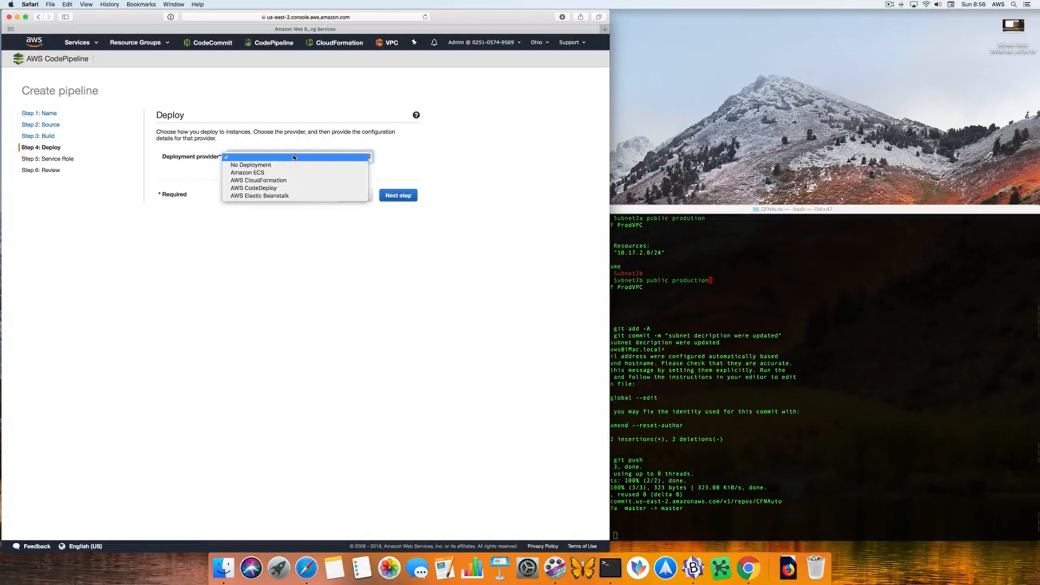
{"action": "left_click", "coordinate": [284, 182]}
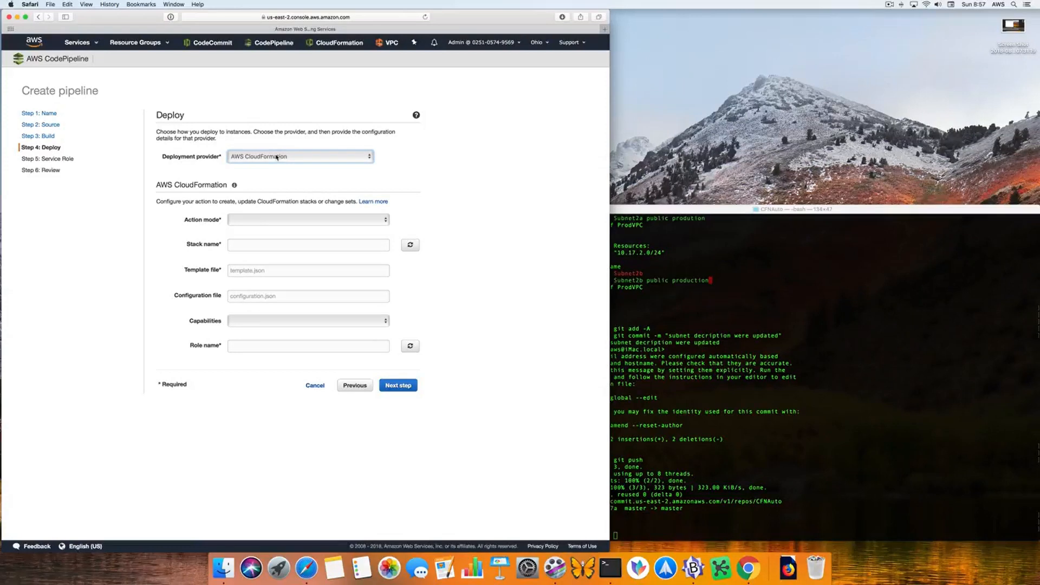
{"action": "left_click", "coordinate": [329, 219]}
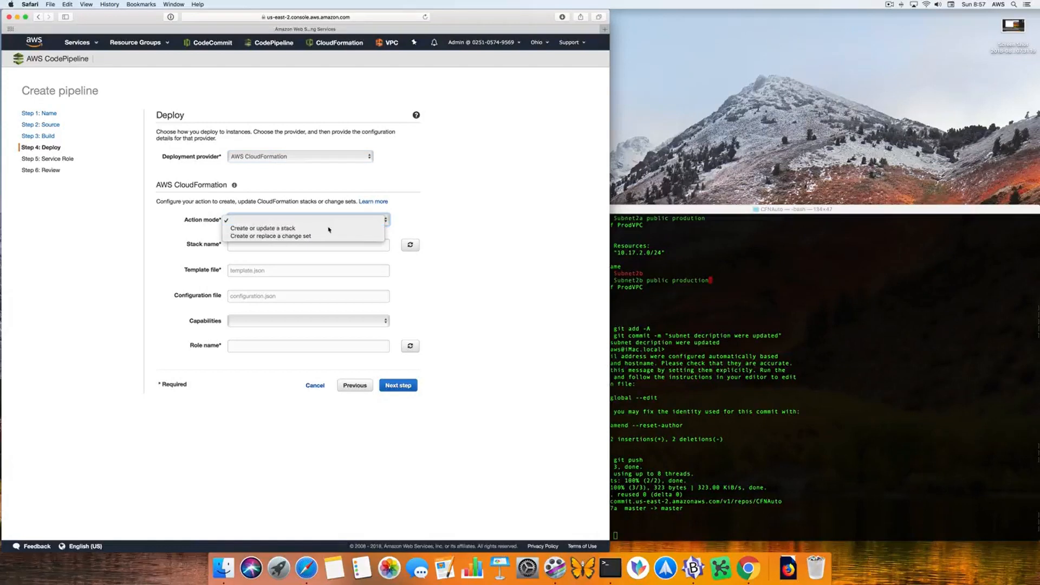
{"action": "left_click", "coordinate": [329, 228]}
{"action": "left_click", "coordinate": [320, 246]}
{"action": "type", "text": "C"}
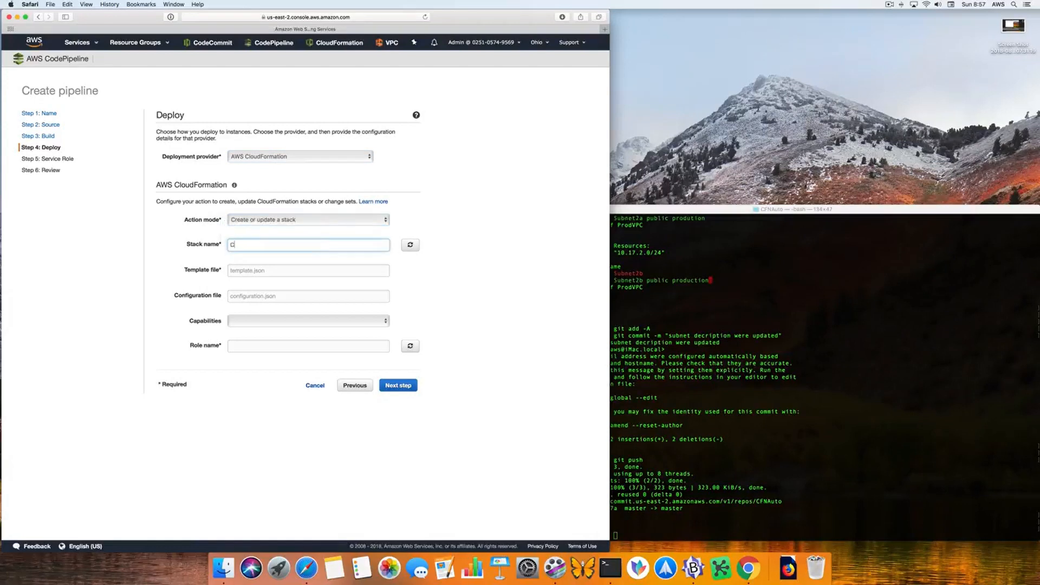
{"action": "type", "text": "FNAuto"}
List the local repository's files in Terminal and copy the name VPC-auto.yml into the deployment's template file setting in Safari
{"action": "left_click", "coordinate": [350, 276]}
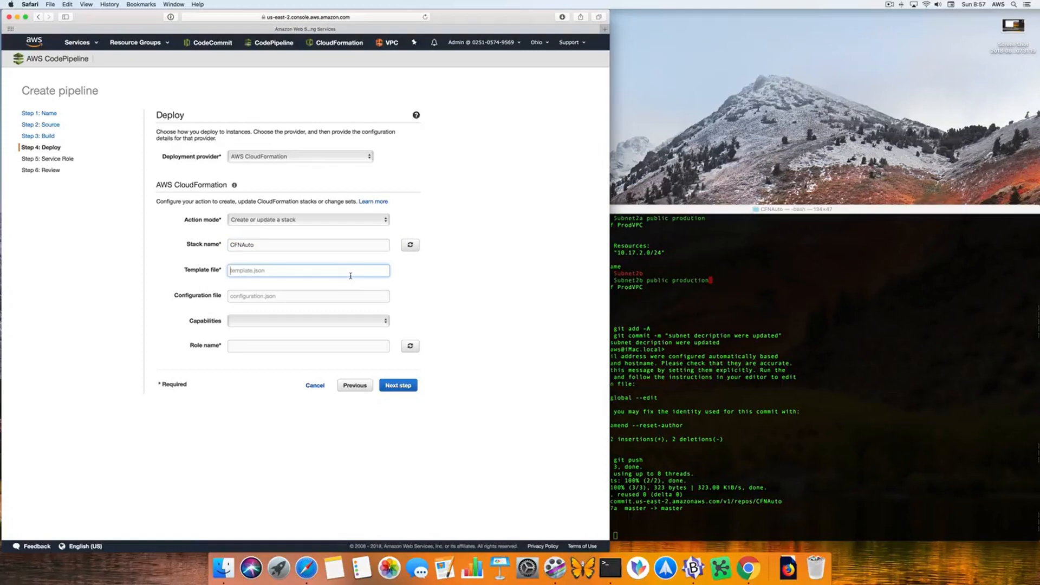
{"action": "left_click", "coordinate": [737, 475]}
{"action": "type", "text": "ls"}
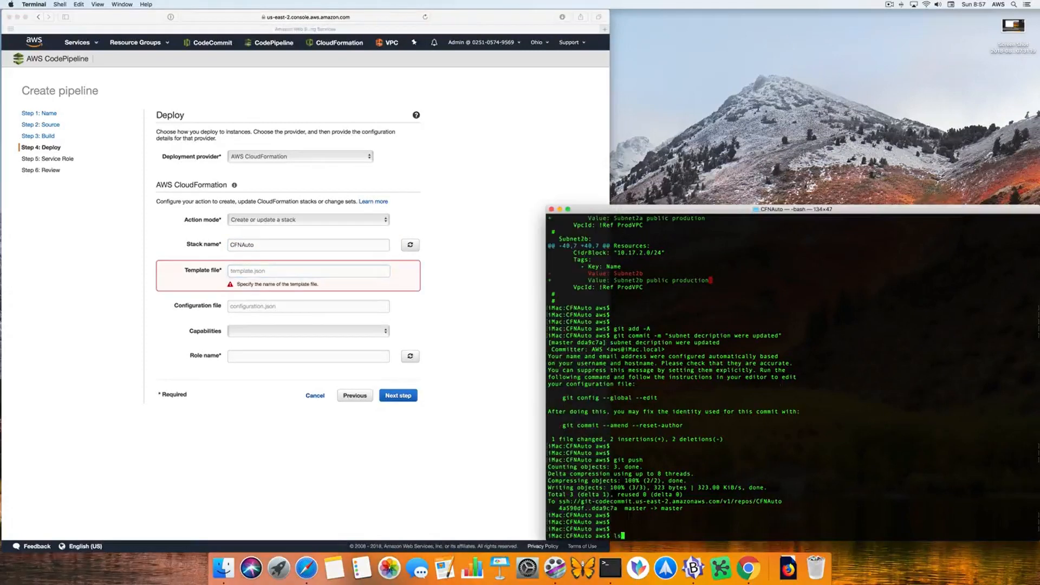
{"action": "key", "text": "Return"}
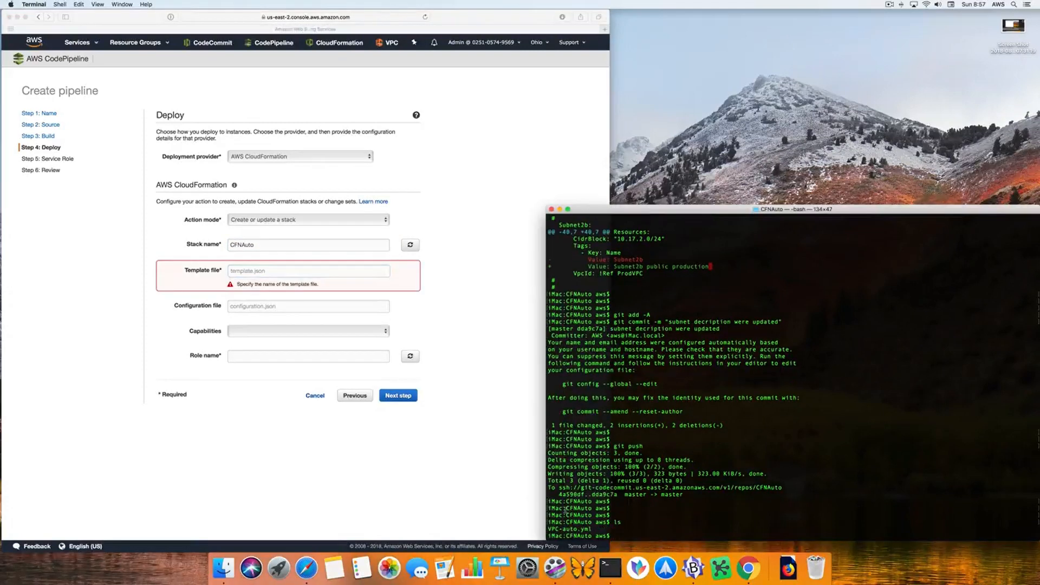
{"action": "left_click_drag", "start_coordinate": [592, 530], "coordinate": [549, 529]}
{"action": "key", "text": "super+c"}
{"action": "left_click", "coordinate": [271, 275]}
{"action": "key", "text": "super+v"}
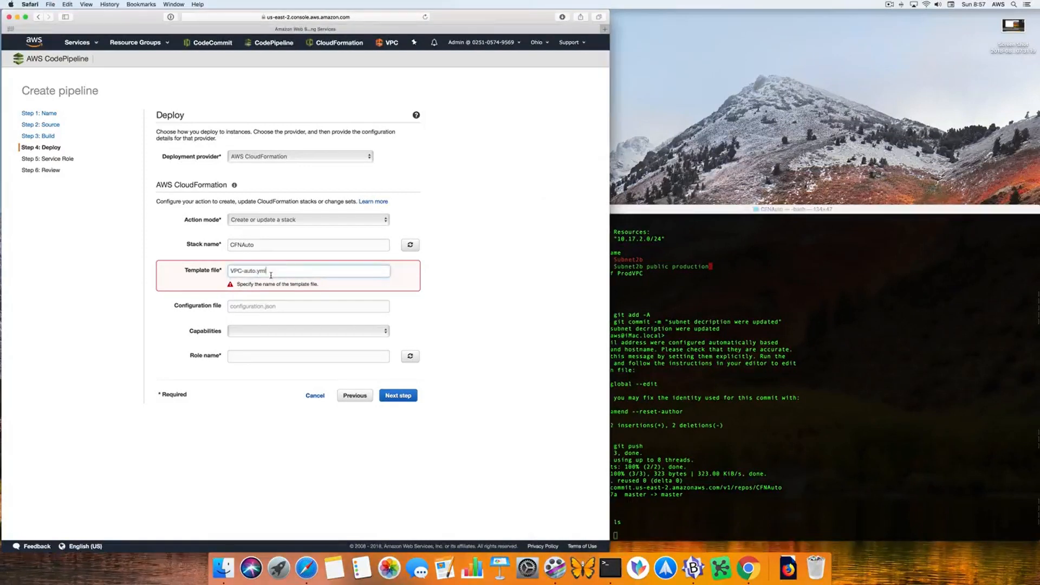
Leave the configuration file and capabilities empty, set the deployment role to Custom_CloudFormation_PowerUser and continue to the service role
{"action": "left_click", "coordinate": [270, 306]}
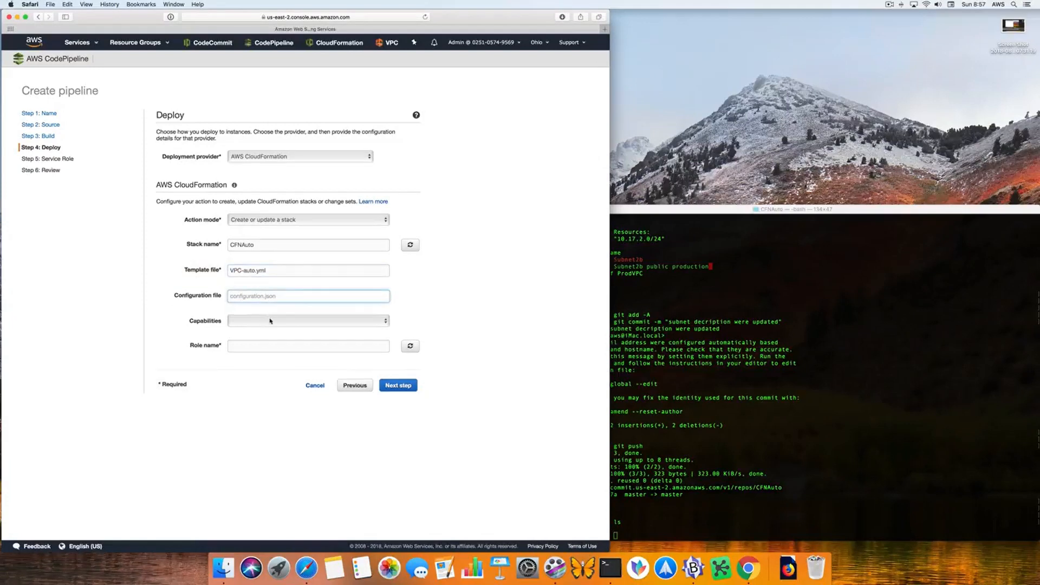
{"action": "left_click", "coordinate": [271, 320]}
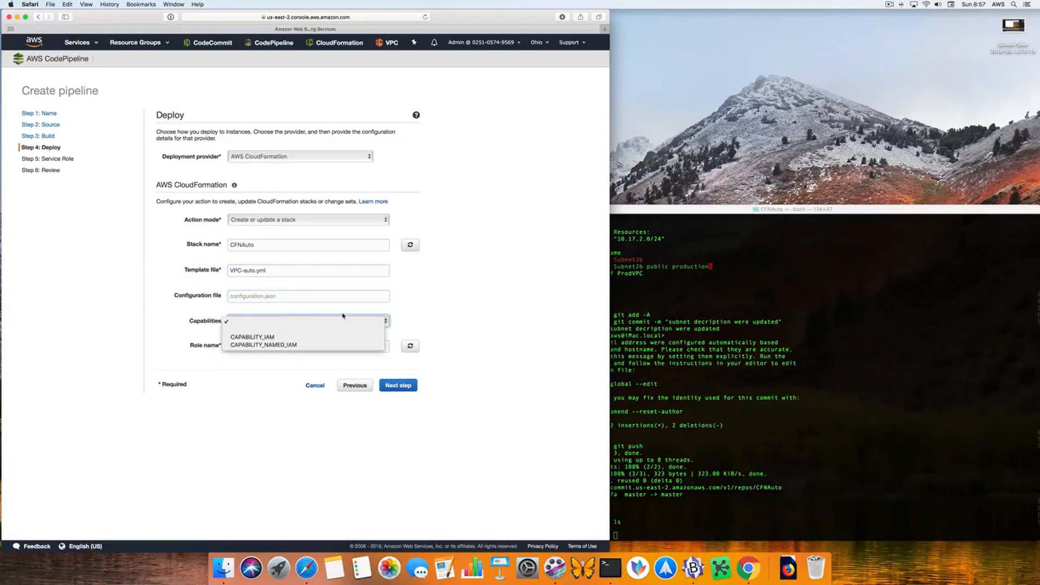
{"action": "left_click", "coordinate": [424, 312]}
{"action": "left_click", "coordinate": [371, 346]}
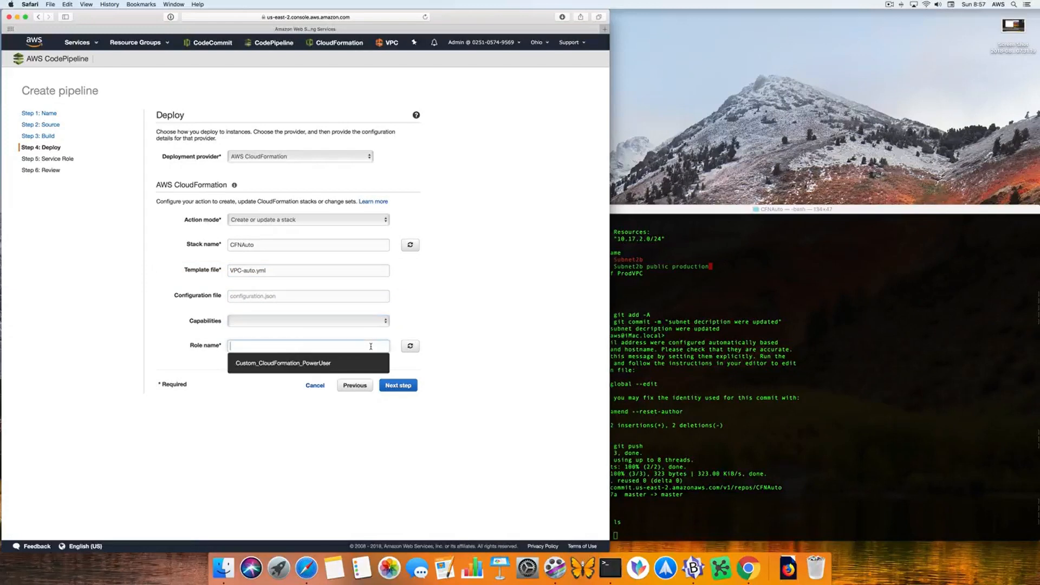
{"action": "left_click", "coordinate": [300, 364]}
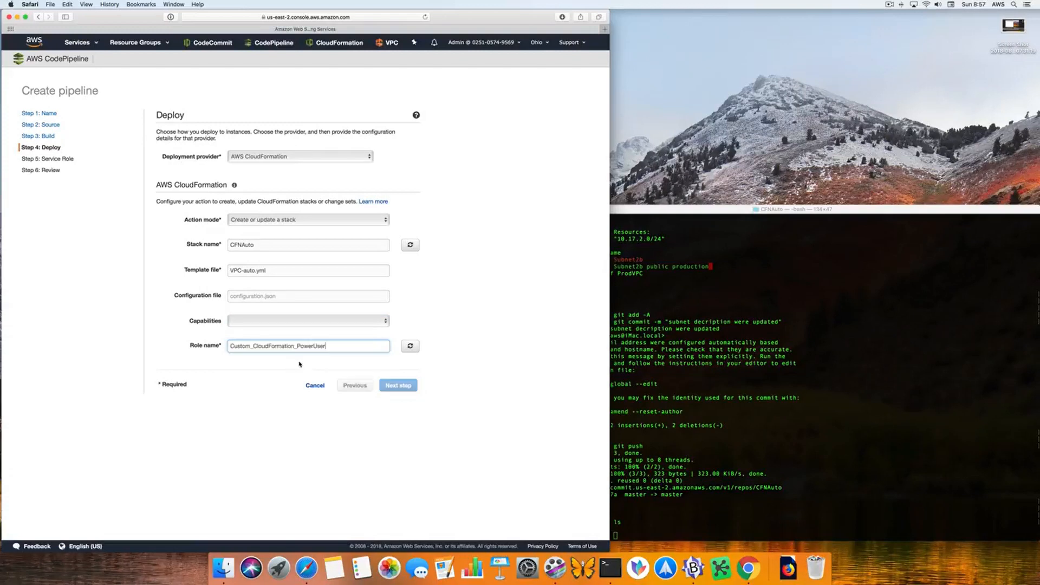
{"action": "left_click", "coordinate": [384, 386]}
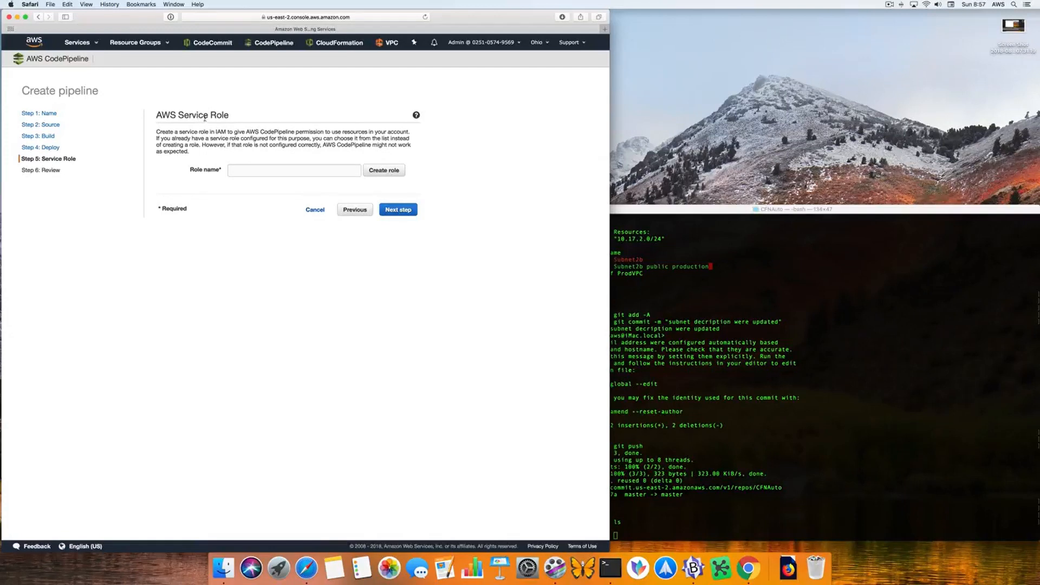
{"action": "left_click", "coordinate": [271, 172]}
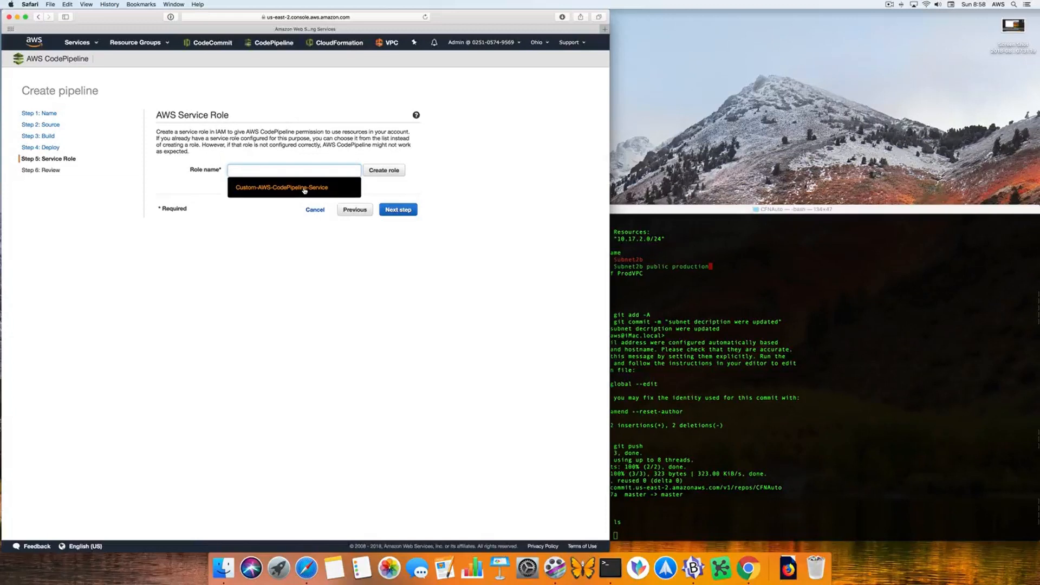
{"action": "key", "text": "Escape"}
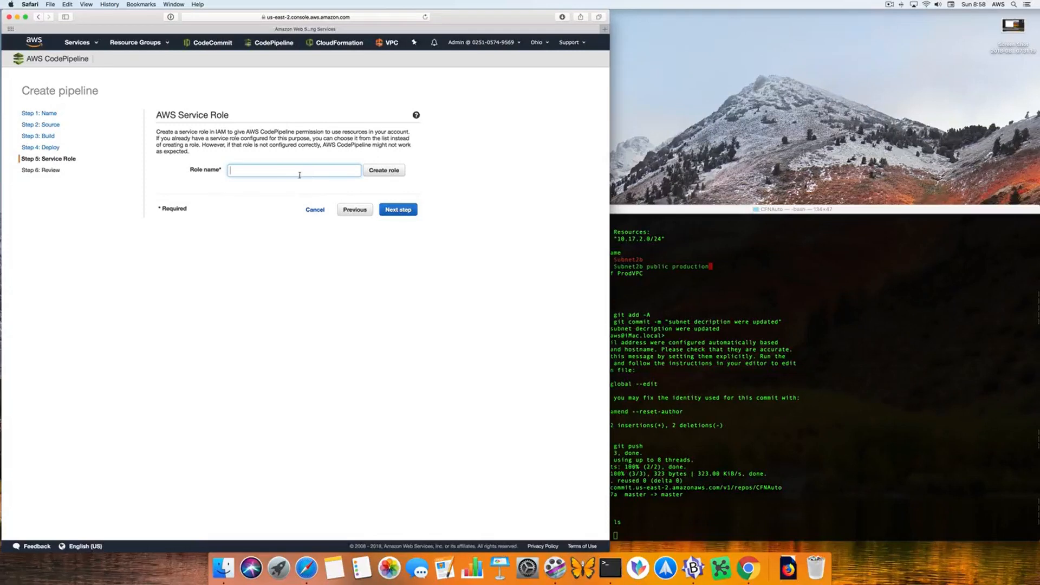
{"action": "type", "text": "c"}
{"action": "key", "text": "BackSpace"}
{"action": "left_click", "coordinate": [355, 210]}
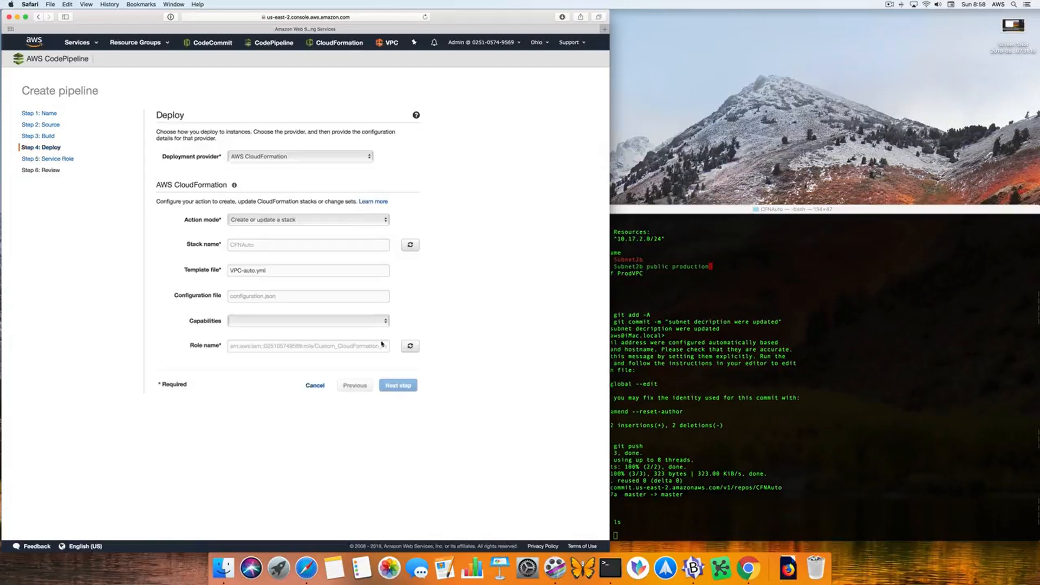
{"action": "left_click", "coordinate": [398, 385]}
Assign the Custom-AWS-CodePipeline-Service role to the pipeline, then review the configuration and create the pipeline
{"action": "left_click", "coordinate": [292, 170]}
{"action": "left_click", "coordinate": [297, 192]}
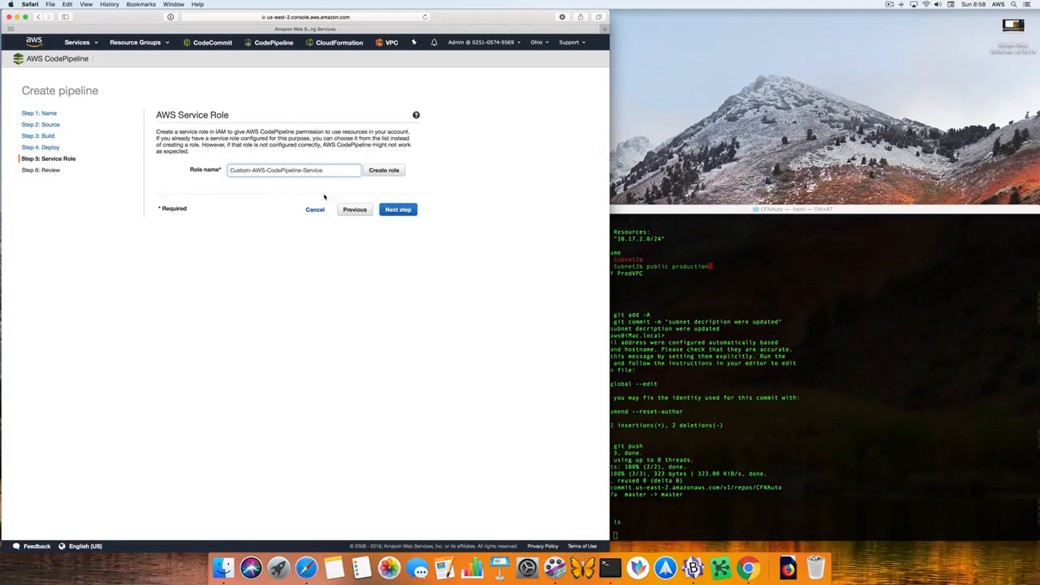
{"action": "left_click", "coordinate": [398, 210]}
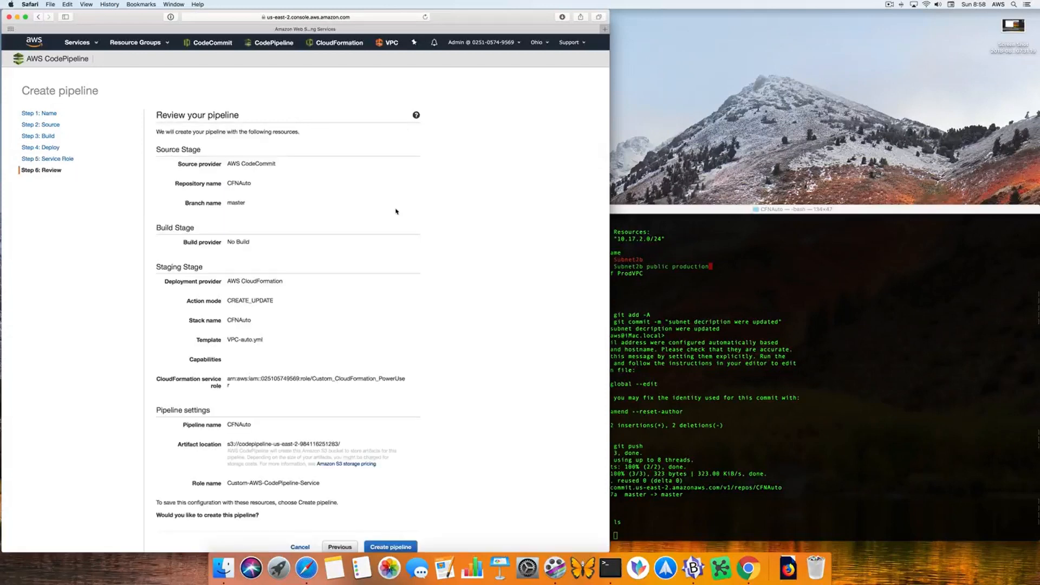
{"action": "scroll", "coordinate": [401, 237], "scroll_direction": "down", "scroll_amount": 2}
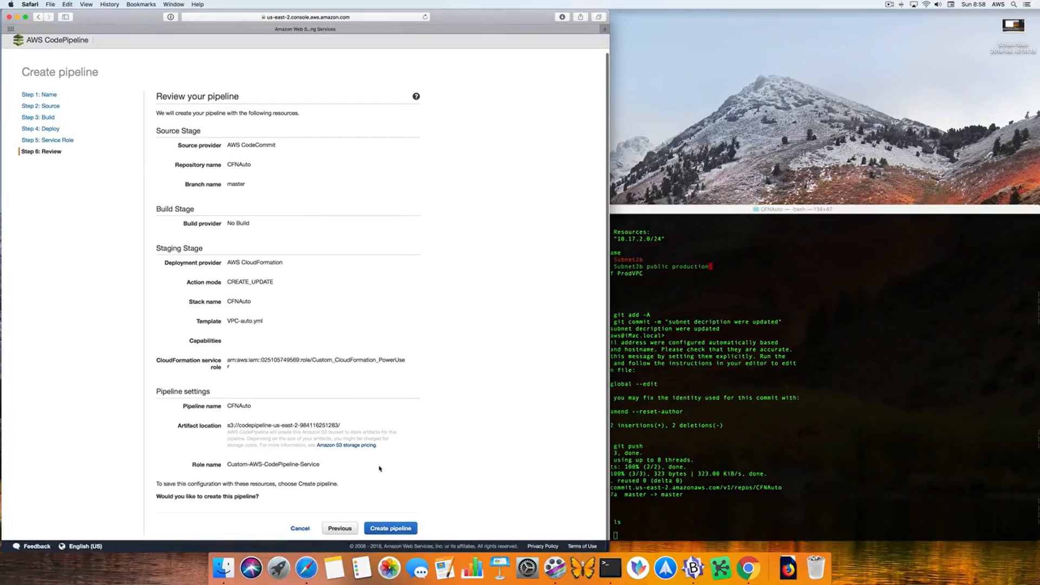
{"action": "left_click", "coordinate": [392, 530]}
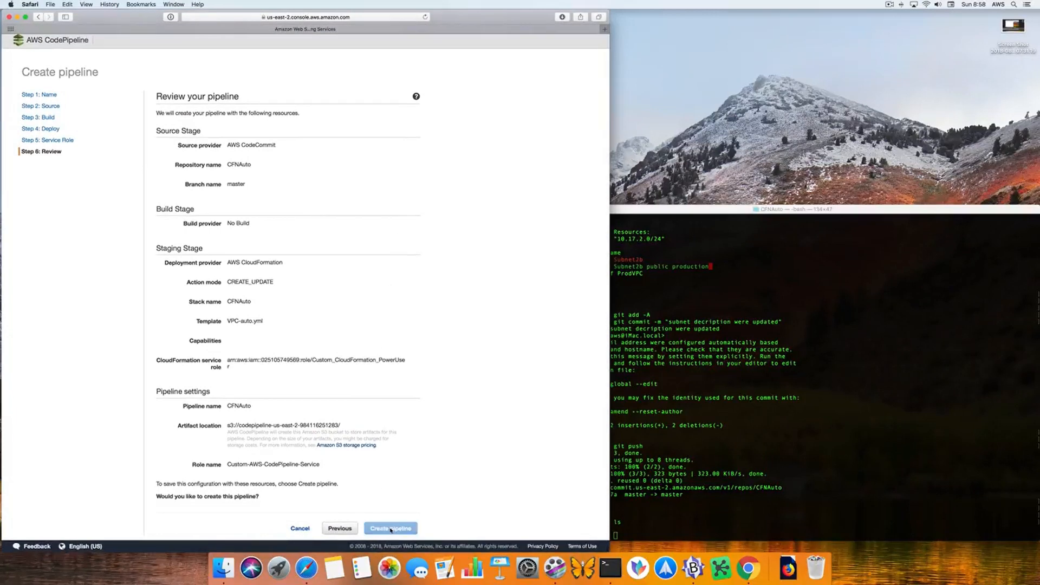
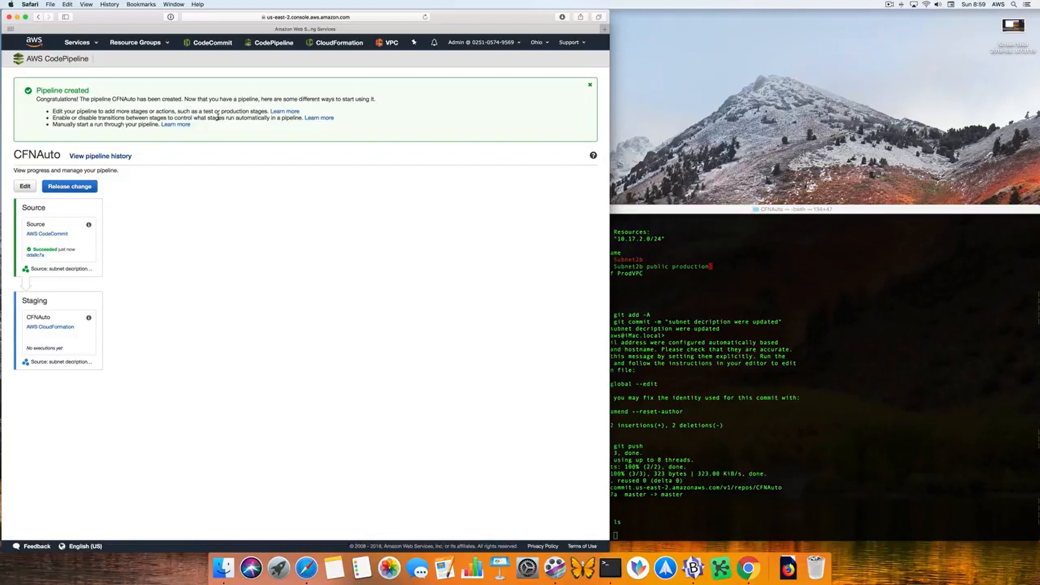
Check the commit used by the pipeline's Source stage and return to the CFNAuto pipeline page
{"action": "left_click", "coordinate": [33, 256]}
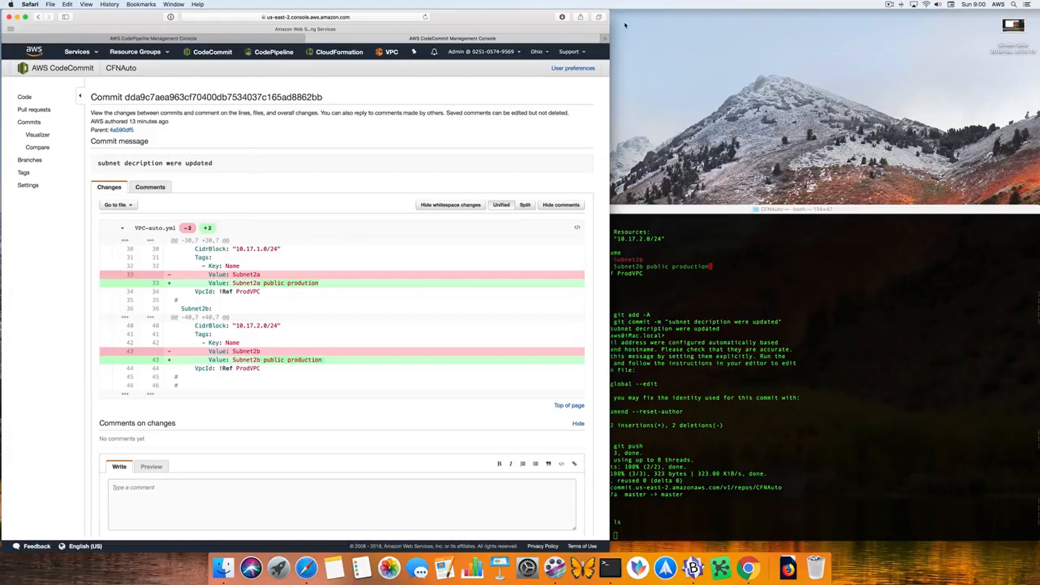
{"action": "left_click", "coordinate": [153, 38]}
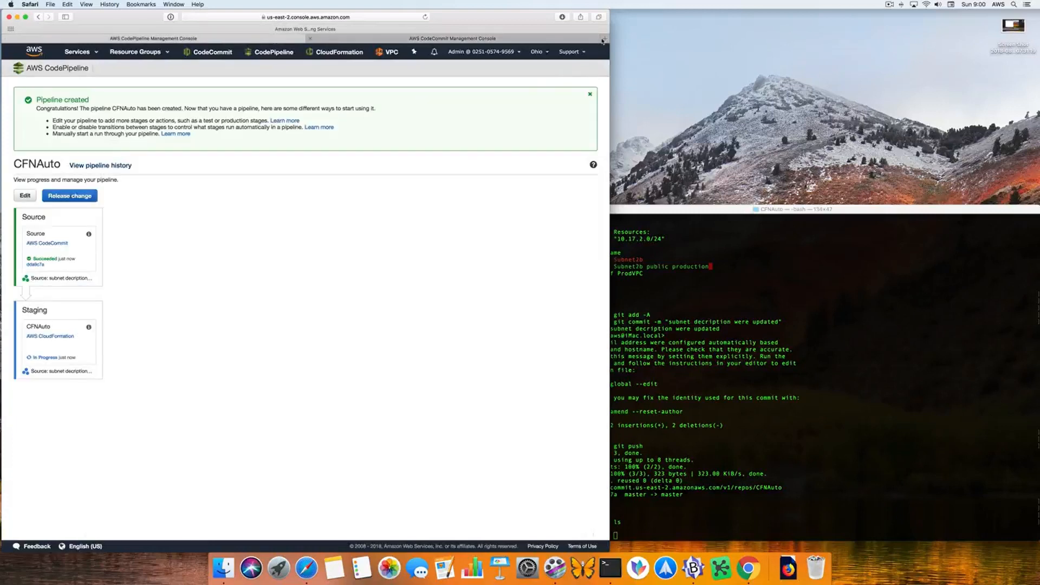
Open the CloudFormation stacks list alongside the pipeline page and view the CFNAuto stack's overview
{"action": "left_click", "coordinate": [605, 39]}
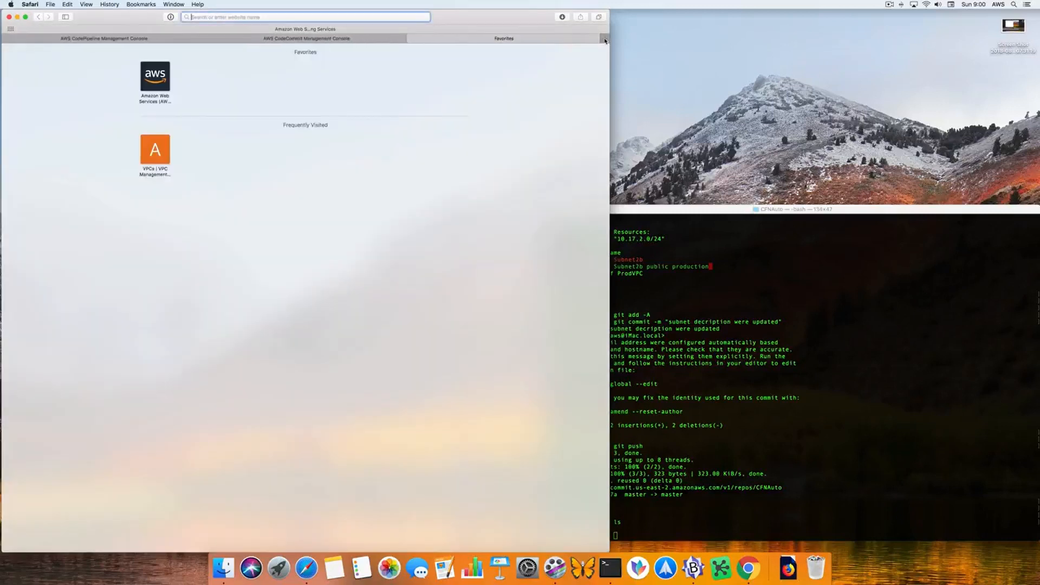
{"action": "left_click", "coordinate": [410, 39]}
{"action": "left_click", "coordinate": [333, 53]}
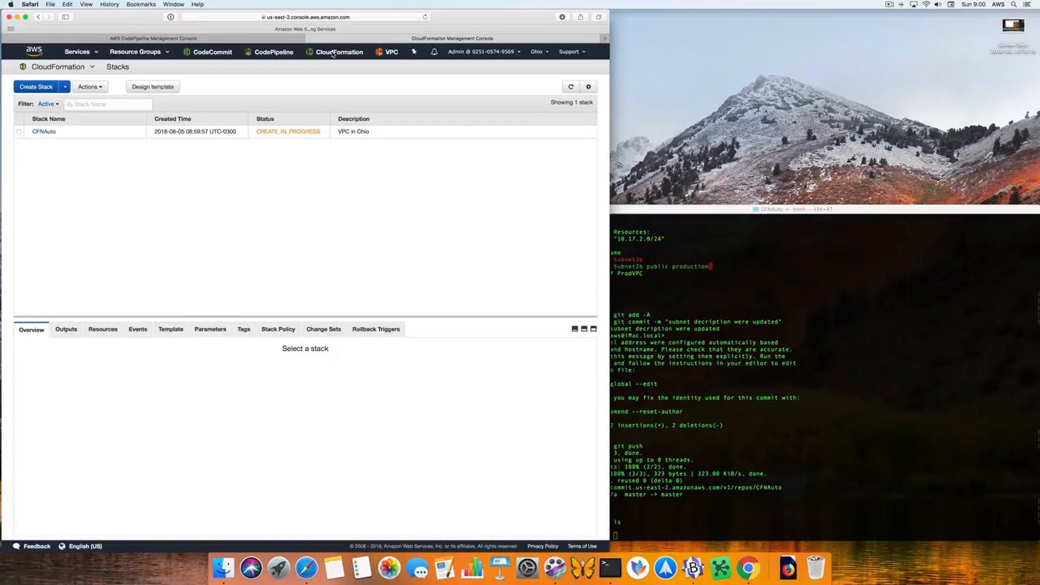
{"action": "left_click", "coordinate": [19, 132]}
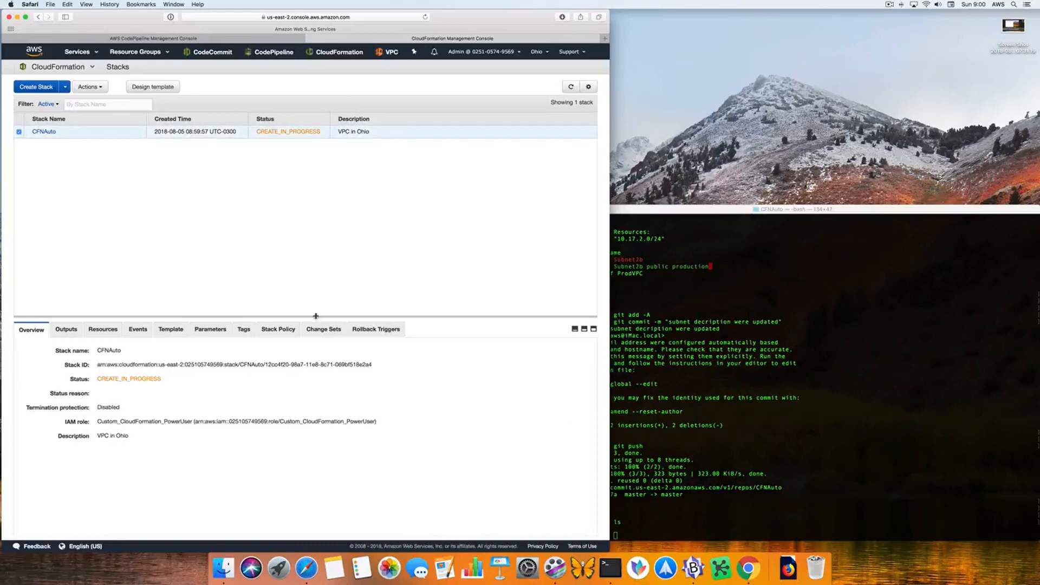
Review the CFNAuto stack's events, then check the Staging action's deployment details from the pipeline page and return to the stacks list
{"action": "left_click_drag", "start_coordinate": [317, 312], "coordinate": [321, 196]}
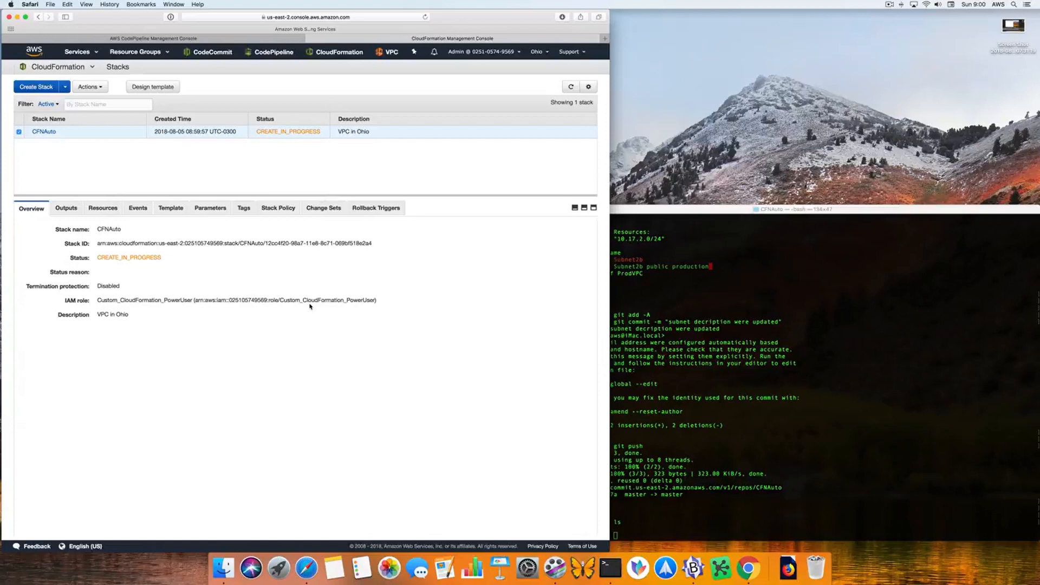
{"action": "left_click", "coordinate": [139, 210]}
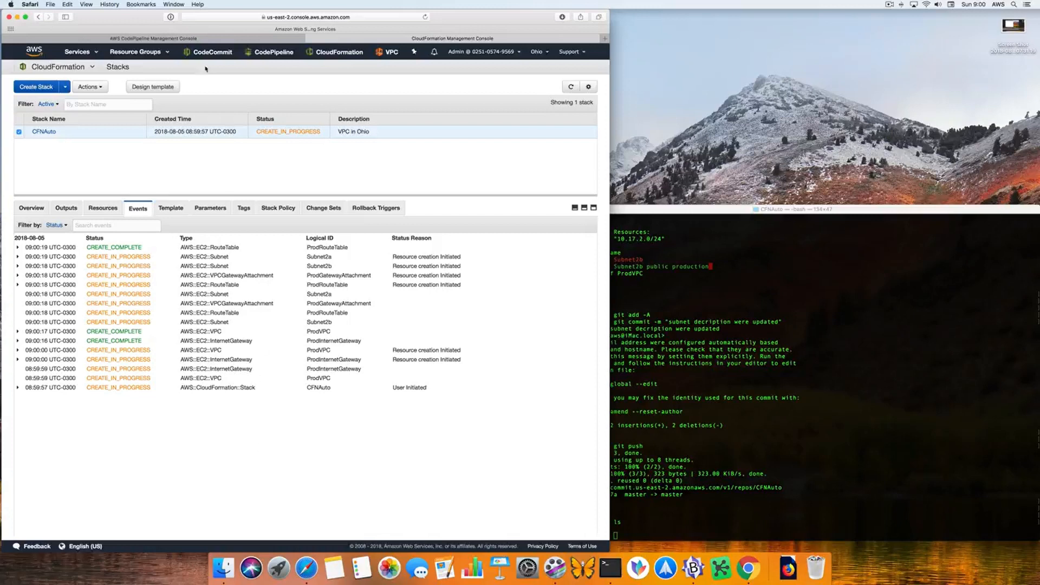
{"action": "left_click", "coordinate": [206, 40]}
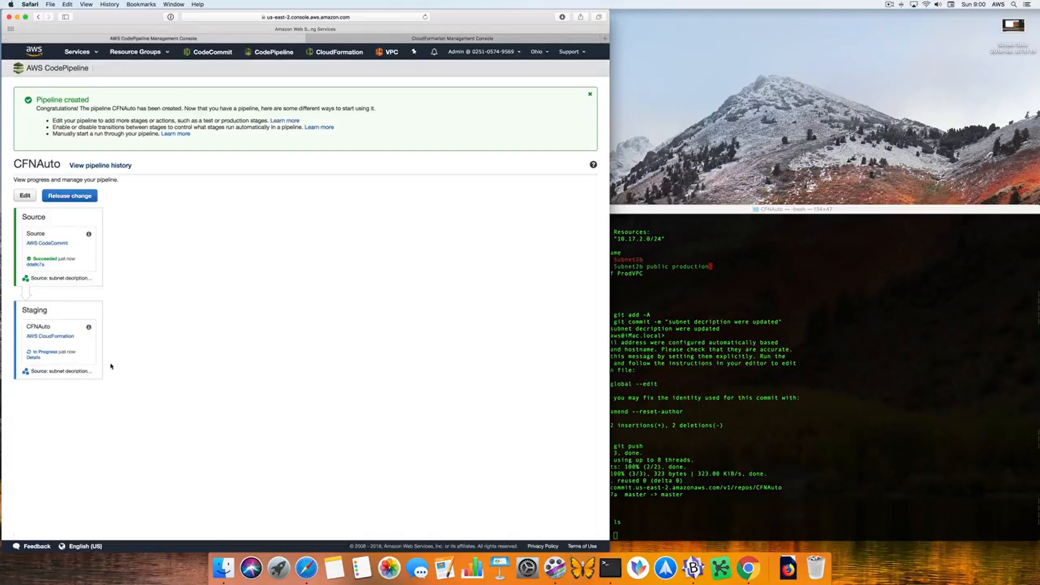
{"action": "left_click", "coordinate": [34, 357]}
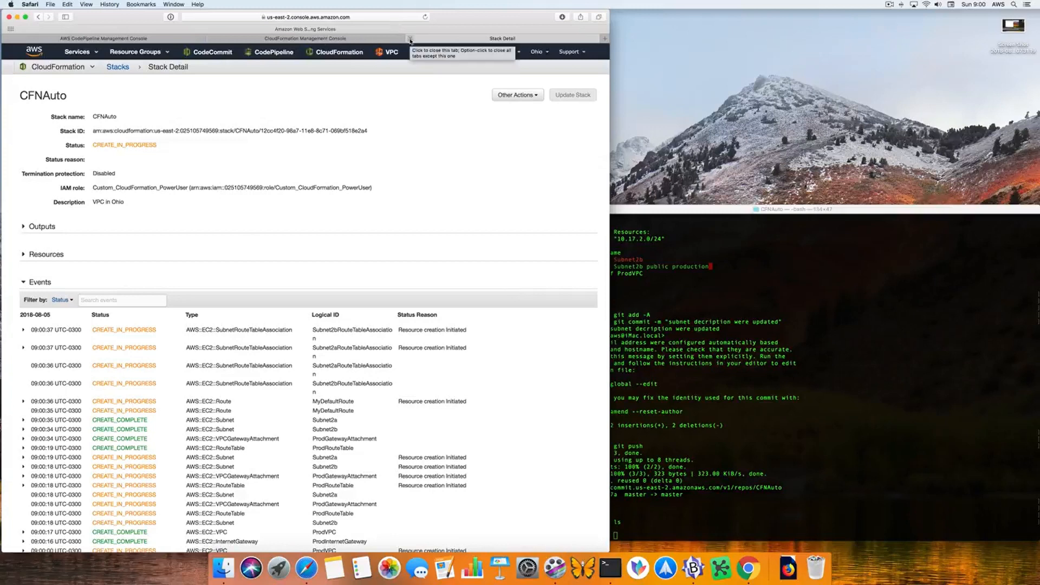
{"action": "left_click", "coordinate": [410, 40]}
{"action": "left_click", "coordinate": [330, 39]}
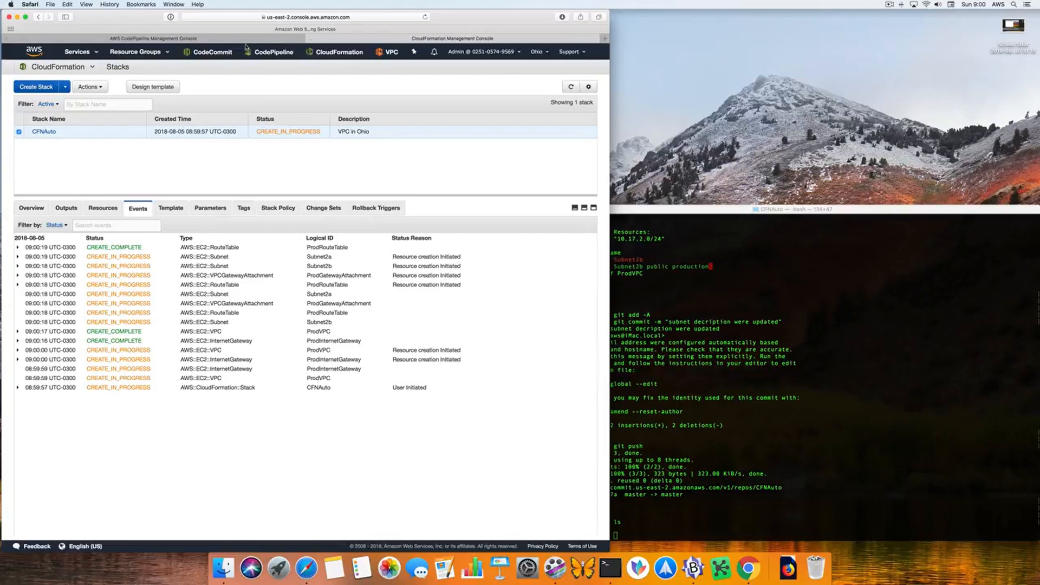
Open the CFNAuto repository in CodeCommit and examine its commit visualizer, branches and commit history
{"action": "left_click", "coordinate": [214, 52]}
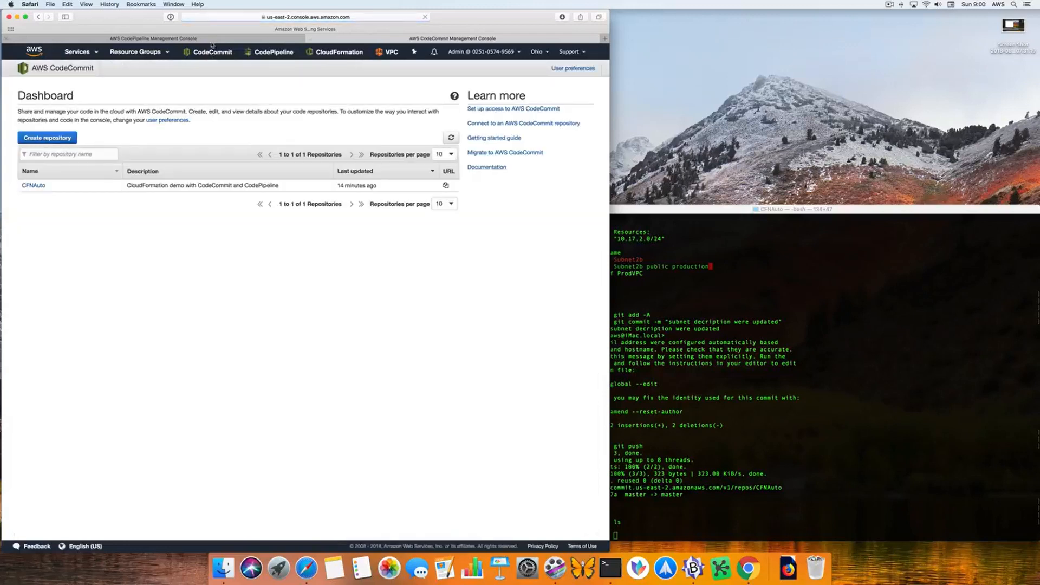
{"action": "left_click", "coordinate": [32, 185]}
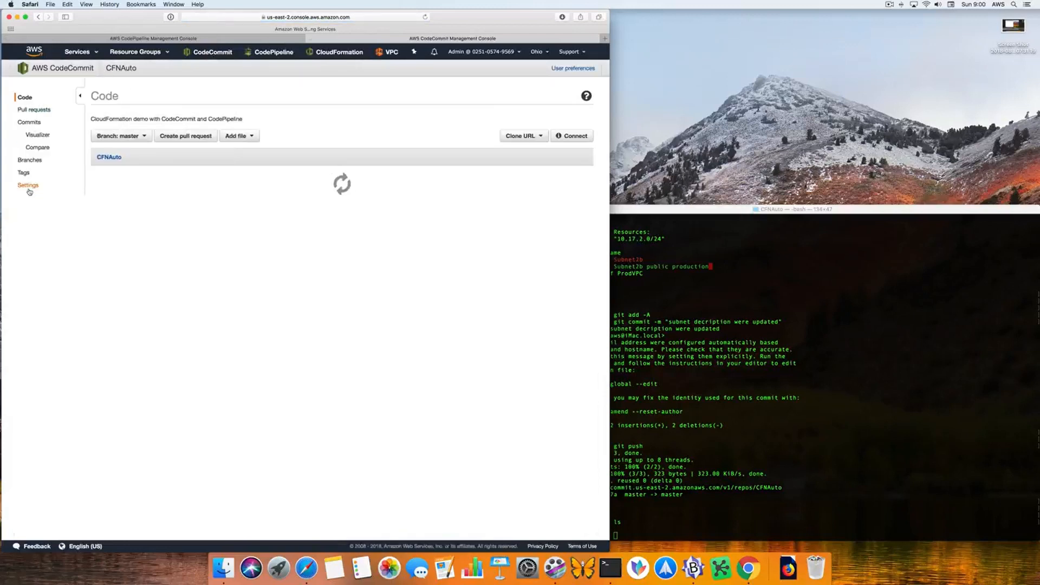
{"action": "left_click", "coordinate": [35, 136]}
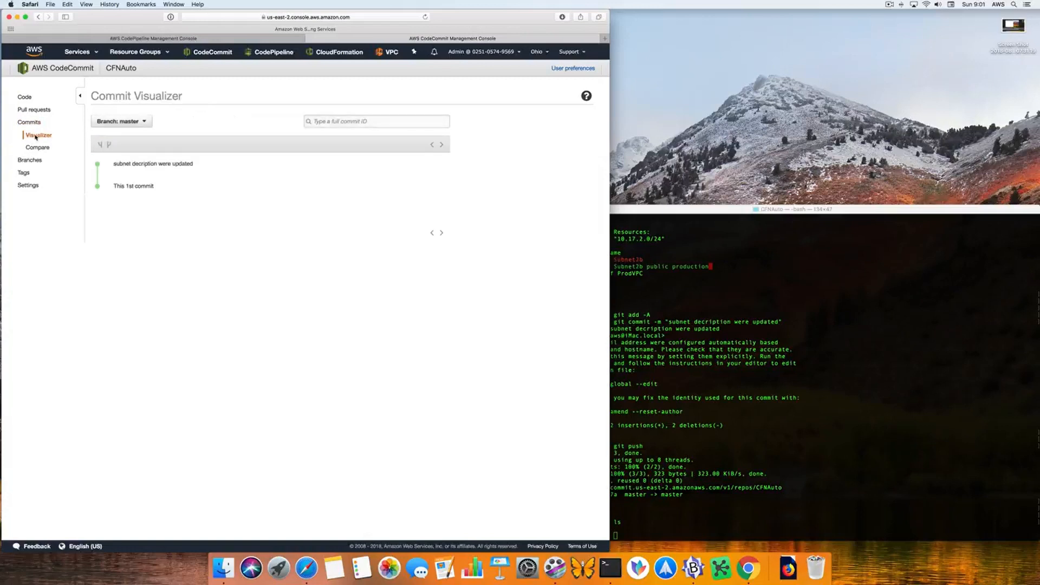
{"action": "left_click", "coordinate": [32, 161]}
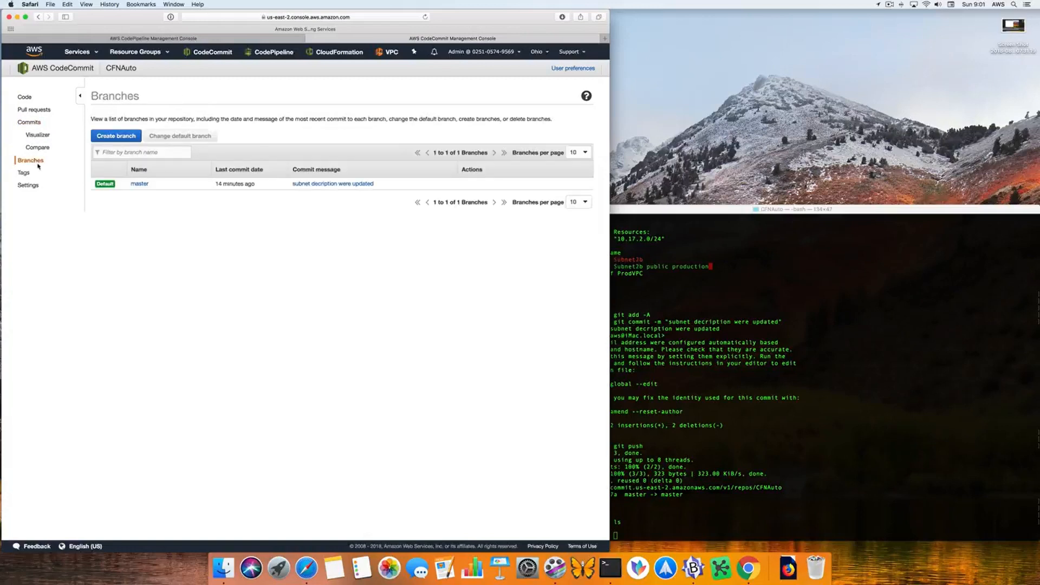
{"action": "left_click", "coordinate": [34, 123]}
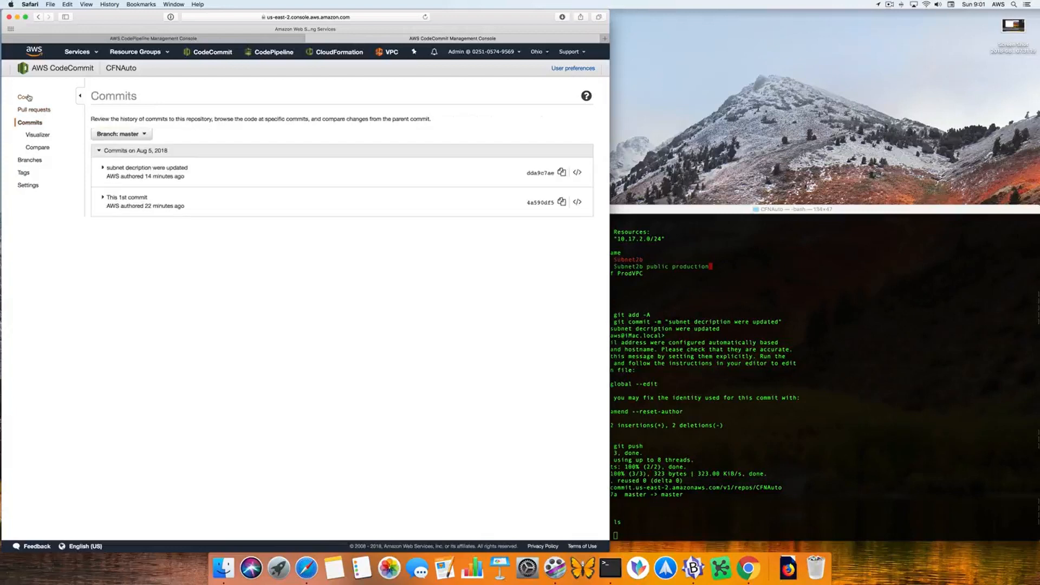
Check the CFNAuto stack's creation events through the pipeline's Staging details and return to the pipeline page
{"action": "left_click", "coordinate": [136, 39]}
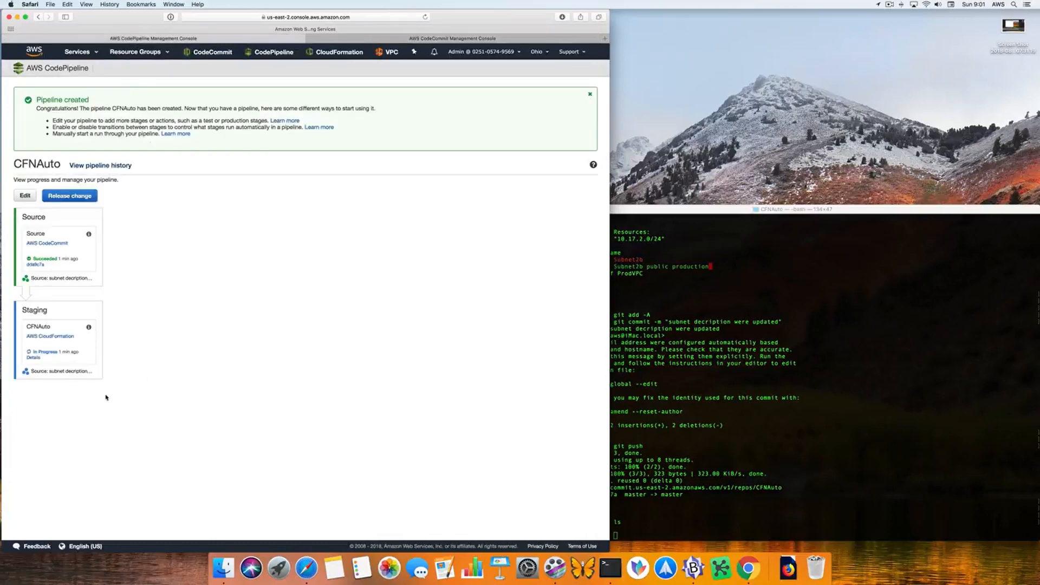
{"action": "left_click", "coordinate": [33, 357]}
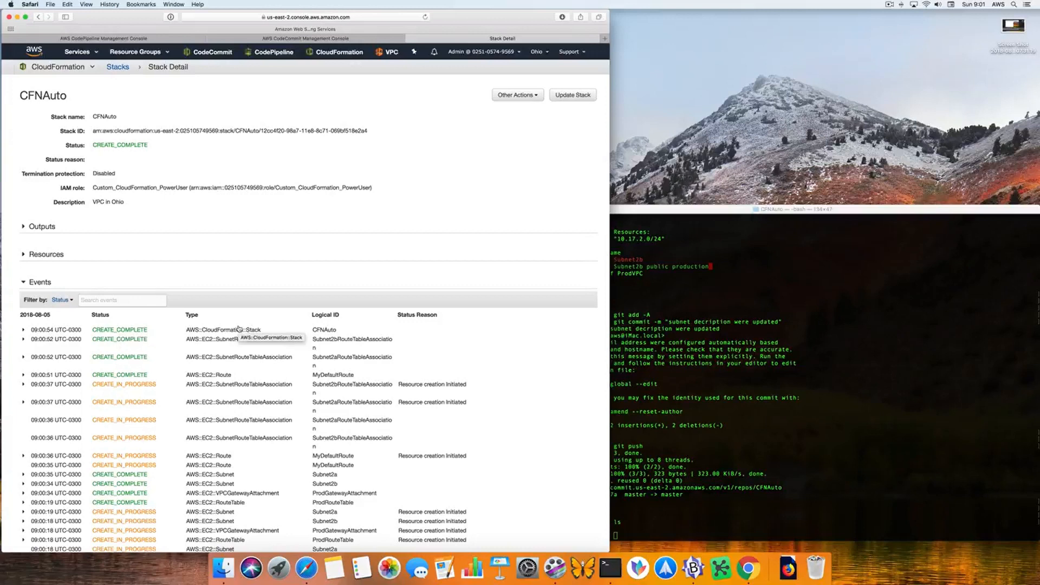
{"action": "left_click", "coordinate": [176, 40]}
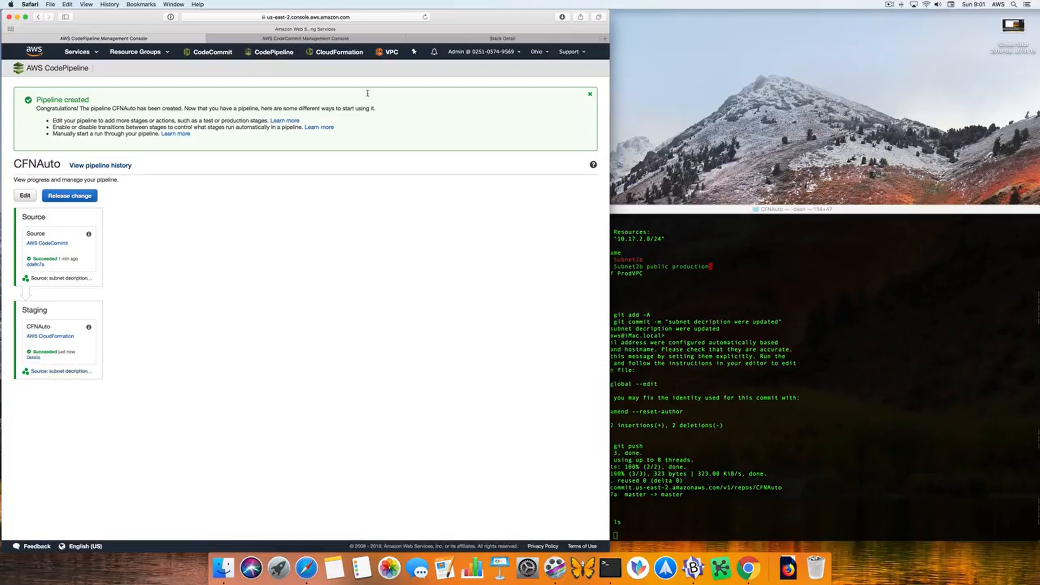
Open the VPC console and inspect the ProdVPC's summary, CIDR blocks and flow logs
{"action": "left_click", "coordinate": [369, 39]}
{"action": "left_click", "coordinate": [376, 56]}
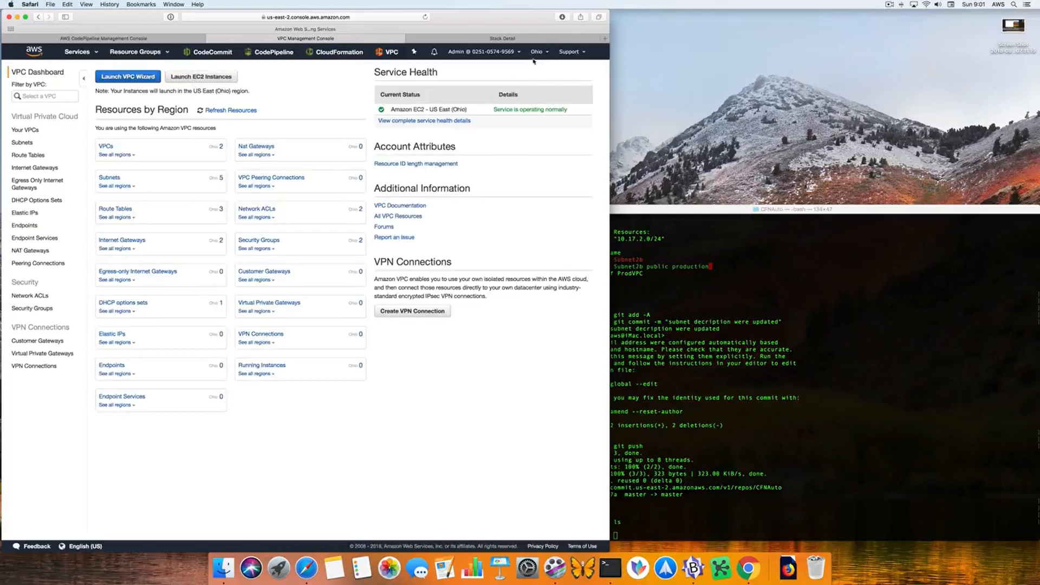
{"action": "left_click", "coordinate": [25, 129]}
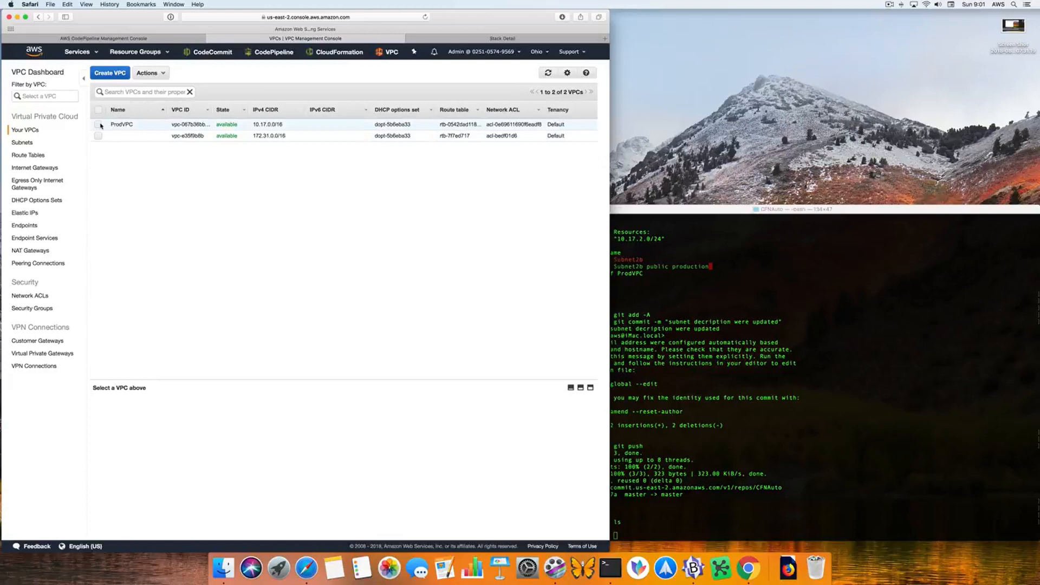
{"action": "left_click", "coordinate": [118, 124]}
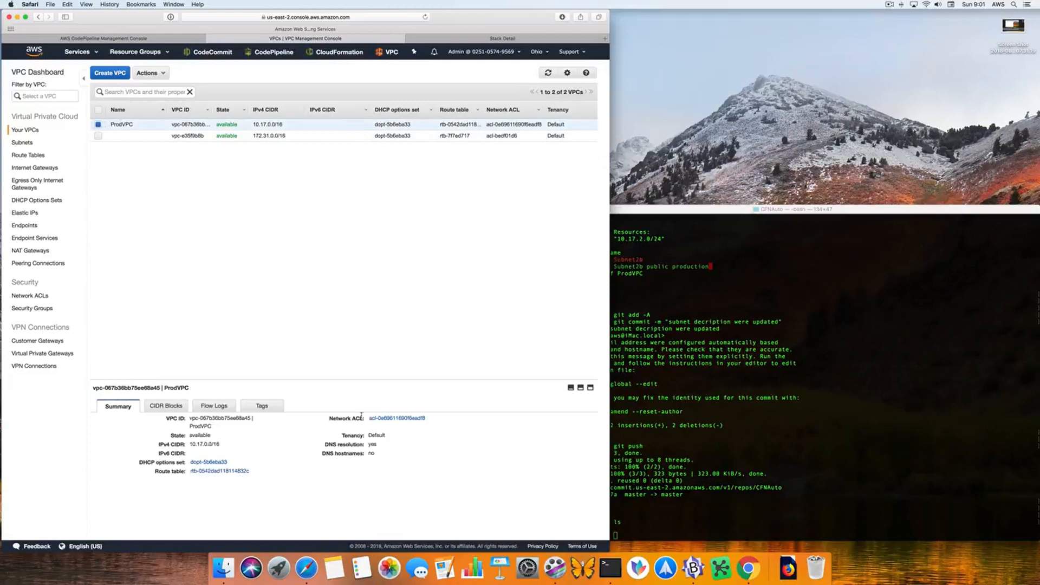
{"action": "left_click", "coordinate": [580, 388]}
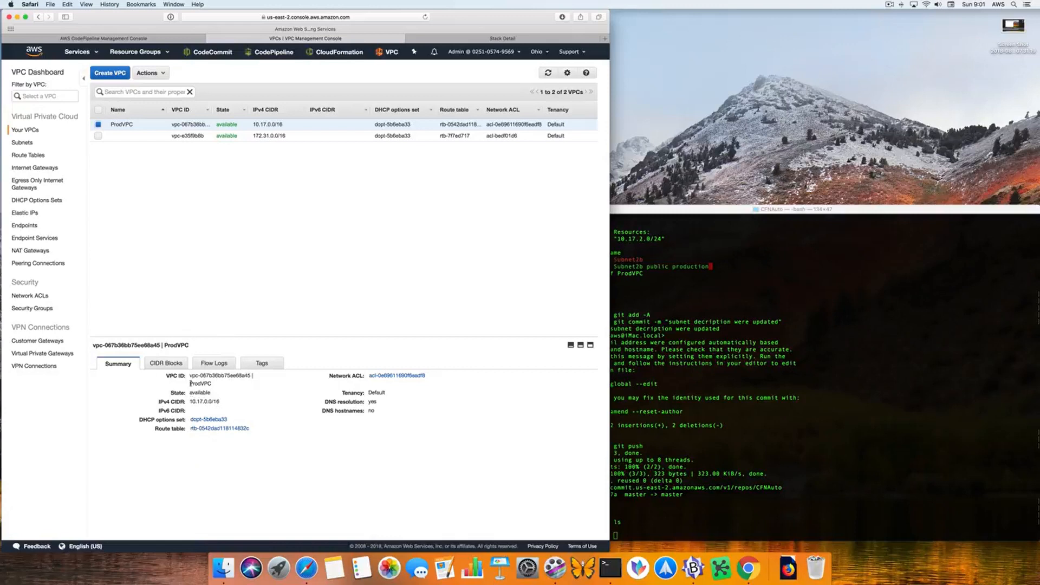
{"action": "left_click", "coordinate": [177, 366]}
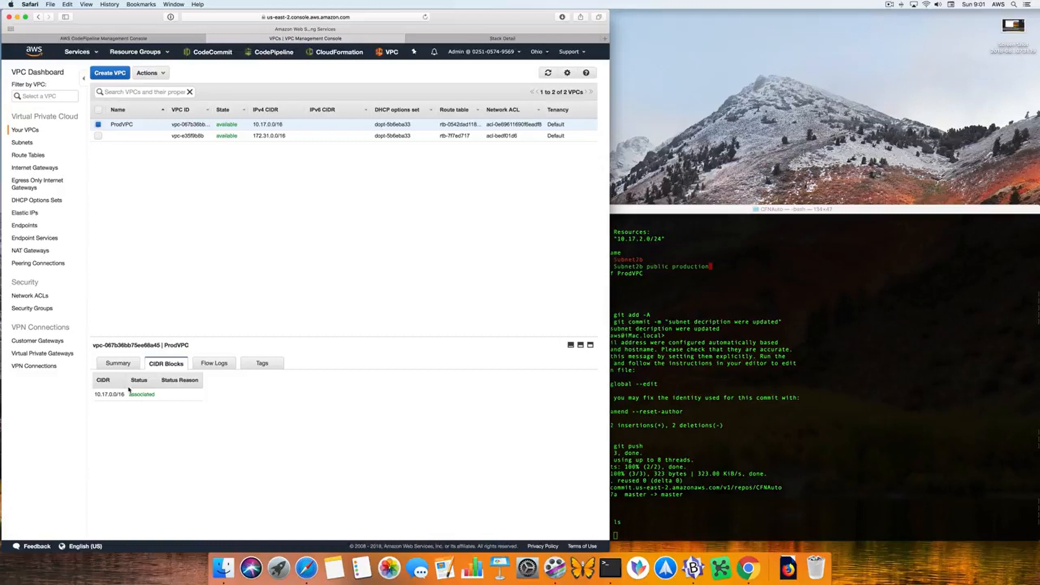
{"action": "left_click", "coordinate": [214, 363]}
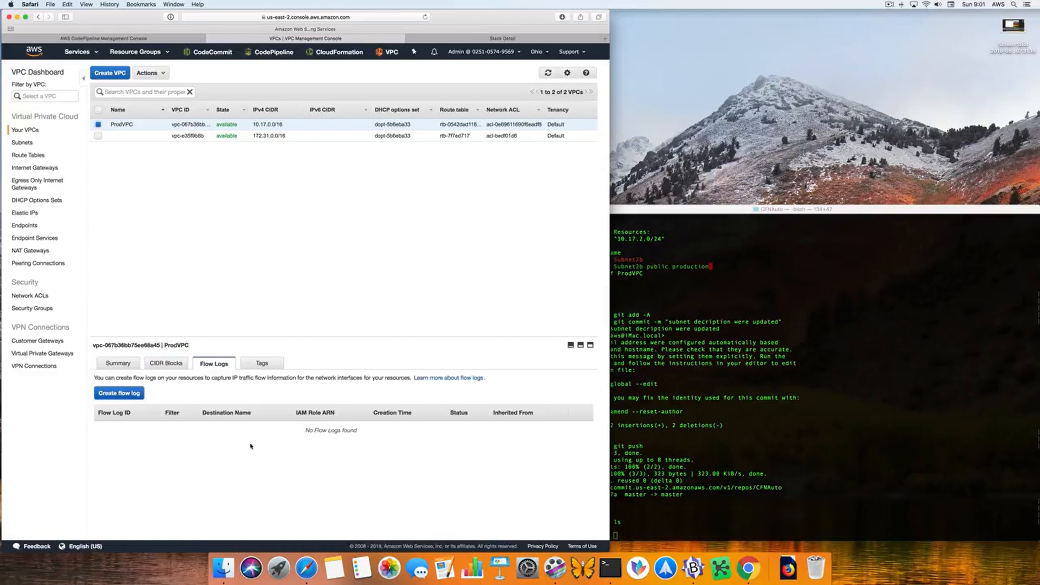
Review the subnets with their full names and the Production Route Table's routes and subnet associations, ending on the pipeline page
{"action": "left_click", "coordinate": [23, 143]}
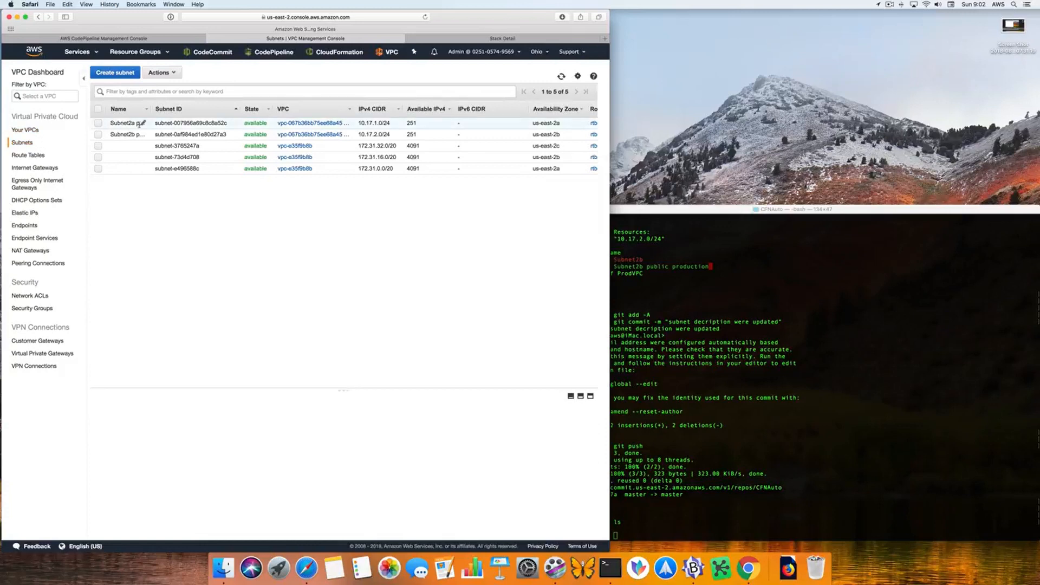
{"action": "left_click", "coordinate": [156, 113]}
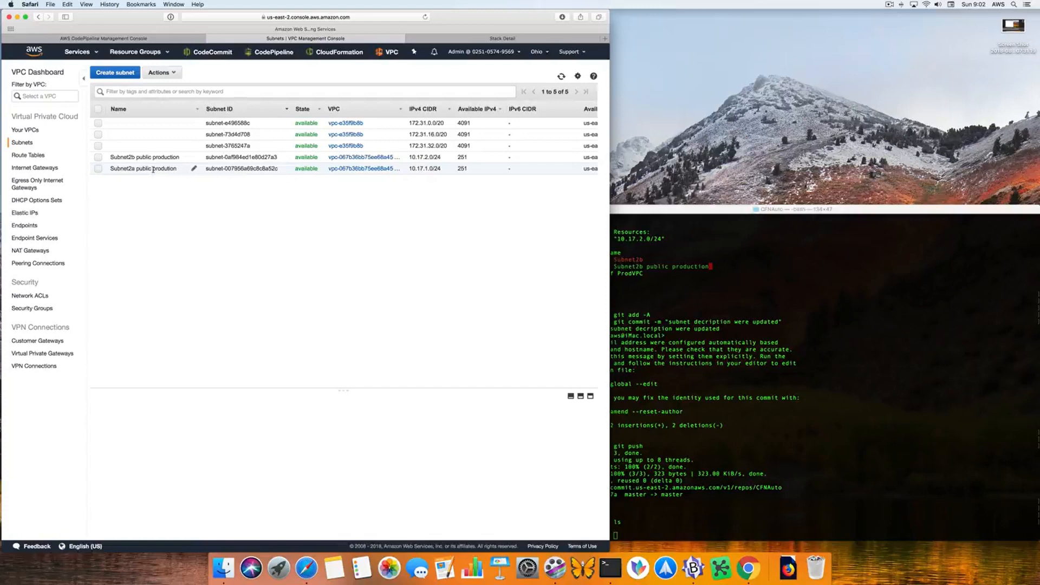
{"action": "left_click", "coordinate": [35, 155]}
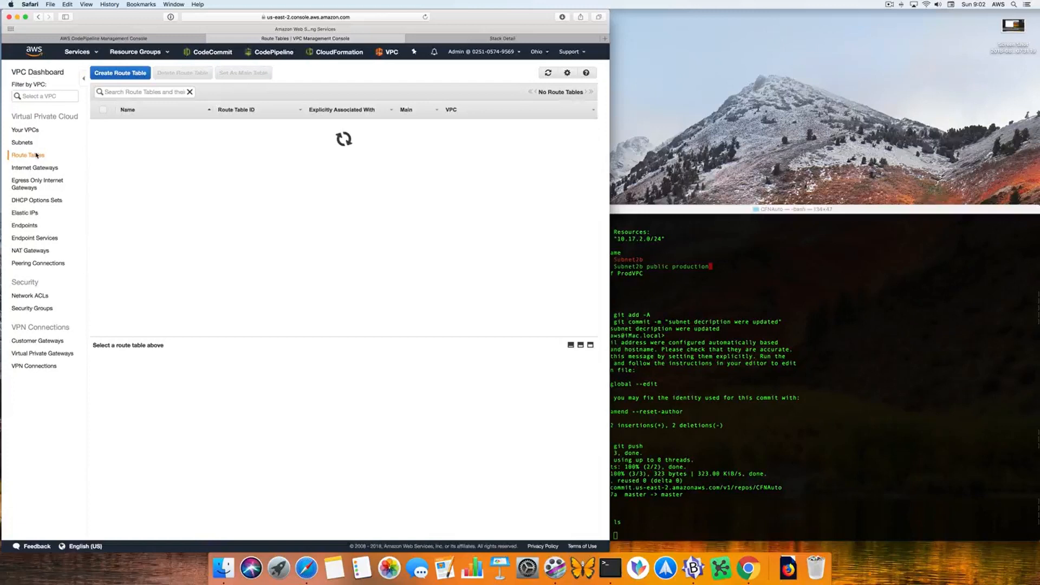
{"action": "left_click", "coordinate": [100, 136]}
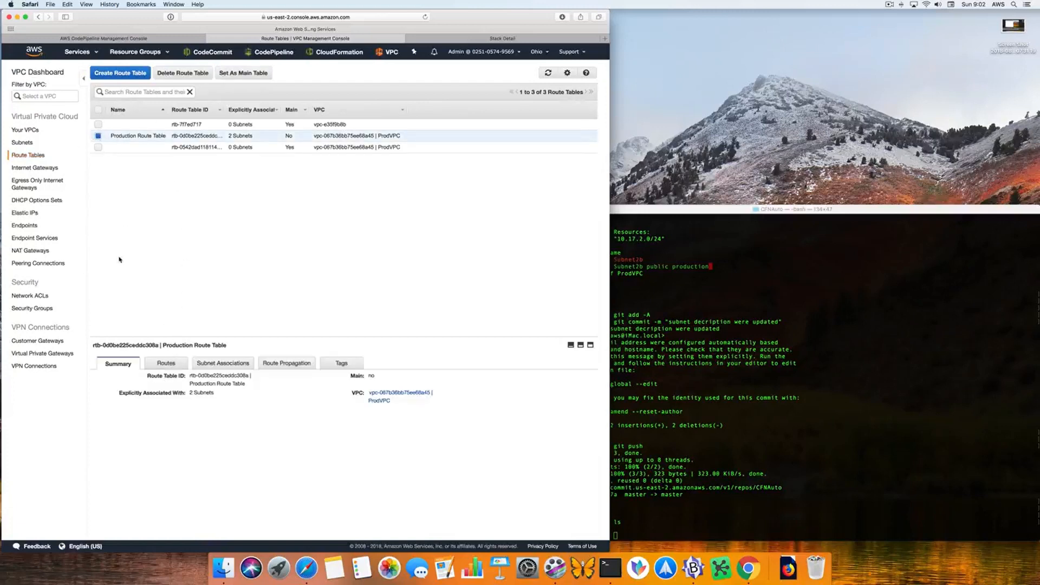
{"action": "left_click", "coordinate": [160, 364]}
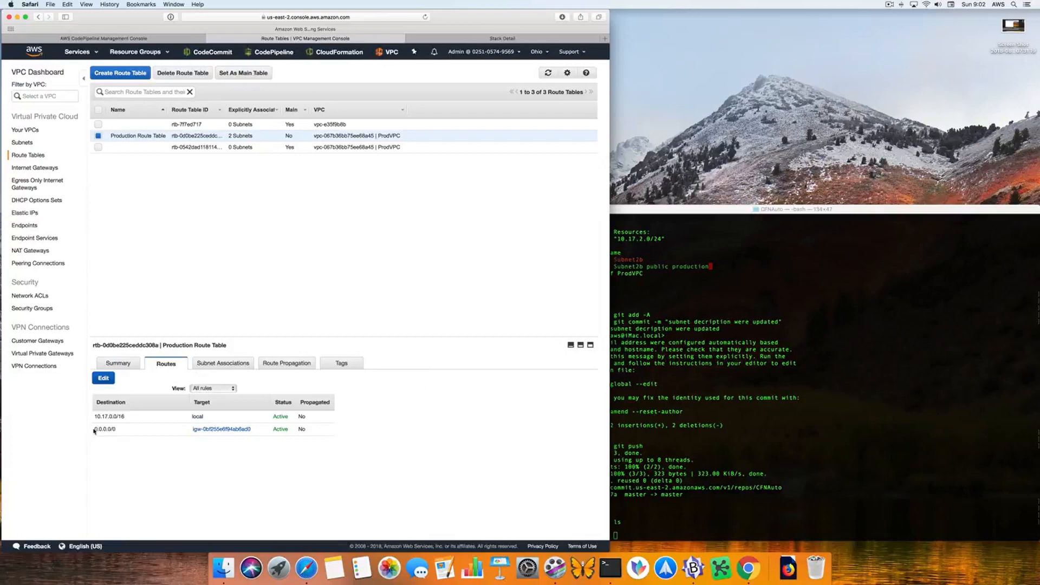
{"action": "left_click", "coordinate": [215, 366]}
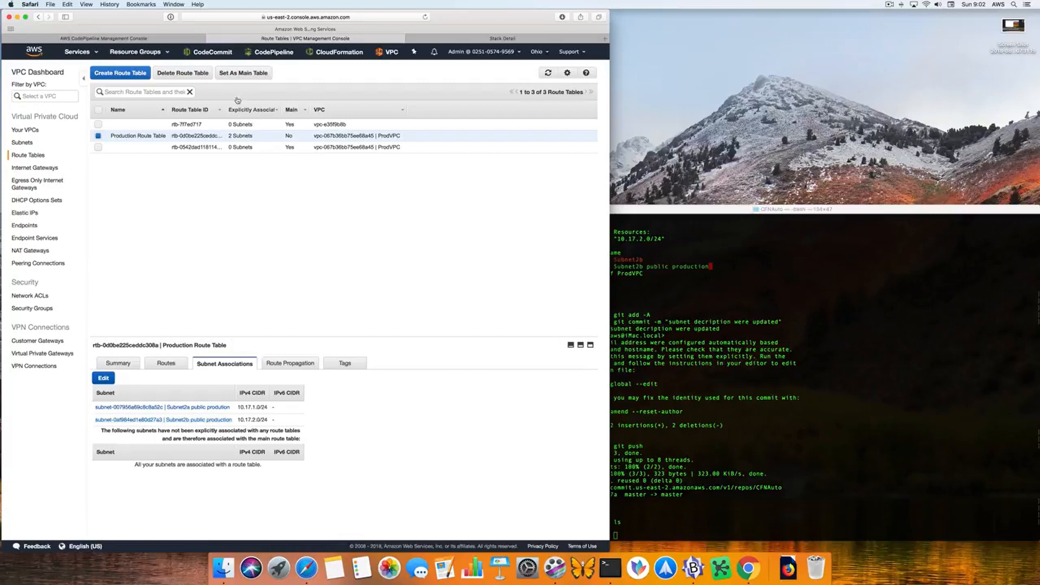
{"action": "left_click", "coordinate": [188, 40]}
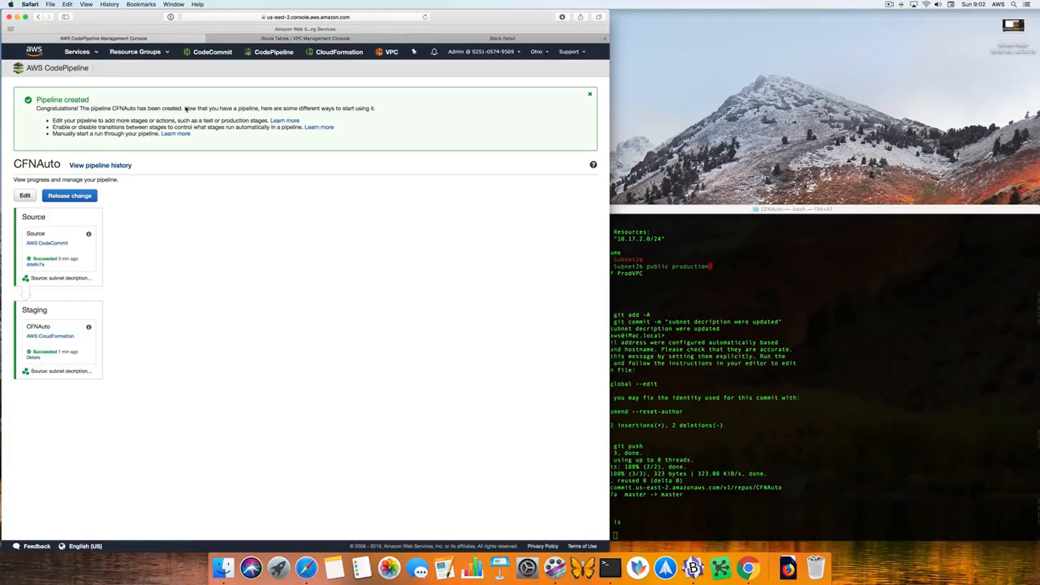
Switch to BBEdit and correct Subnet2a's Name tag in VPC-auto.yml to "Subnet2a public production"
{"action": "left_click", "coordinate": [694, 568]}
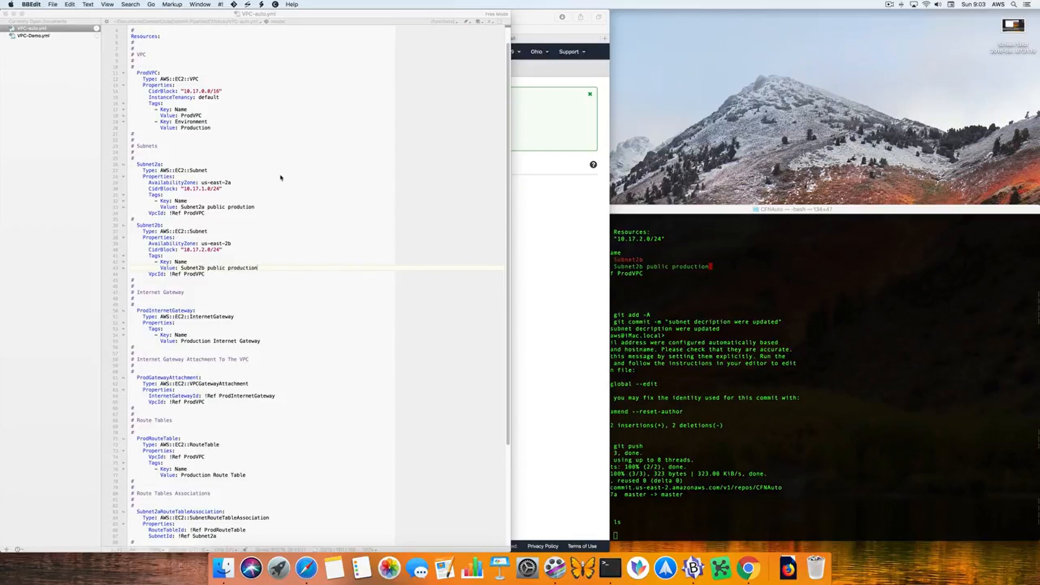
{"action": "left_click", "coordinate": [253, 273]}
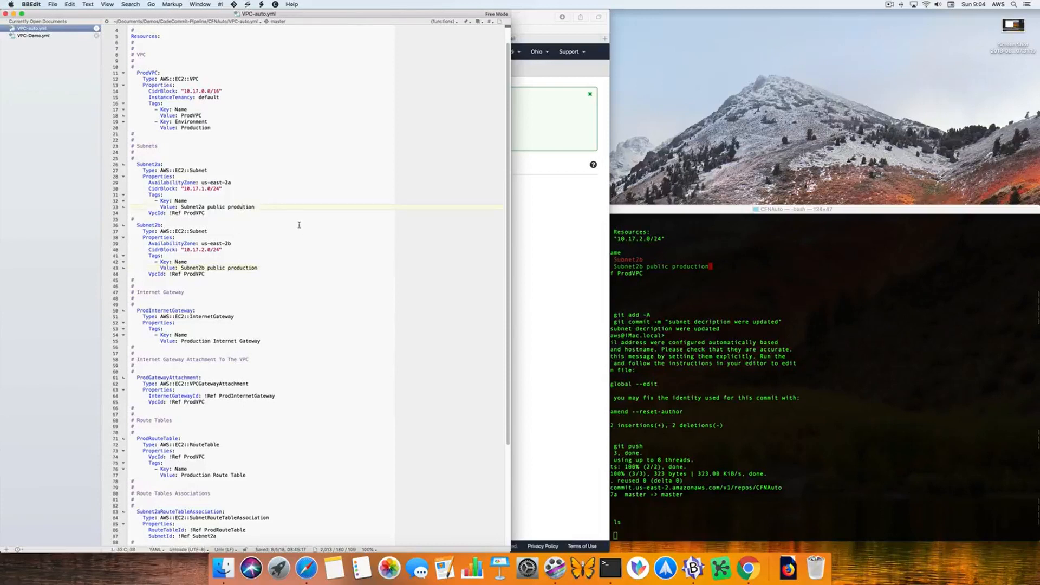
{"action": "type", "text": "c"}
Duplicate the Subnet2b resource block directly below the original in VPC-auto.yml, without an extra separator line
{"action": "left_click_drag", "start_coordinate": [131, 218], "coordinate": [135, 278]}
{"action": "key", "text": "super+c"}
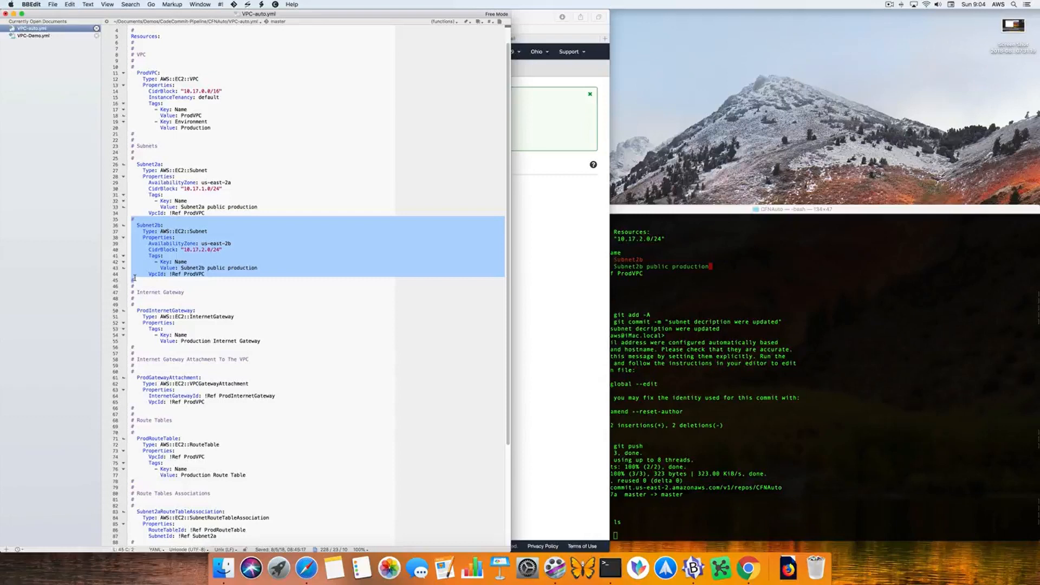
{"action": "key", "text": "Down"}
{"action": "key", "text": "Return"}
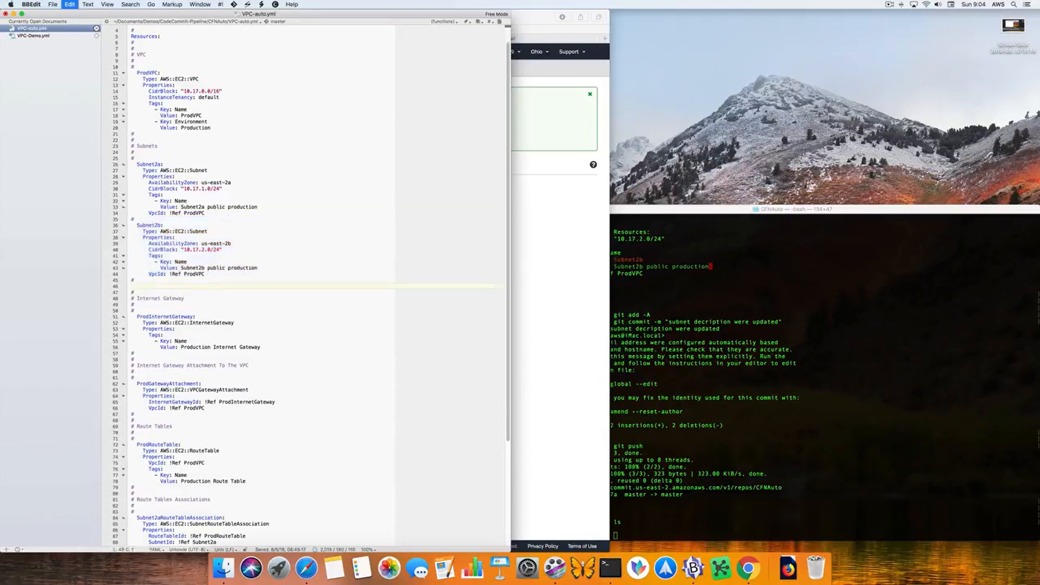
{"action": "key", "text": "super+v"}
{"action": "key", "text": "Up"}
{"action": "key", "text": "Up"}
{"action": "key", "text": "Up"}
{"action": "key", "text": "Up"}
{"action": "key", "text": "Up"}
{"action": "key", "text": "Up"}
{"action": "key", "text": "Up"}
{"action": "key", "text": "Up"}
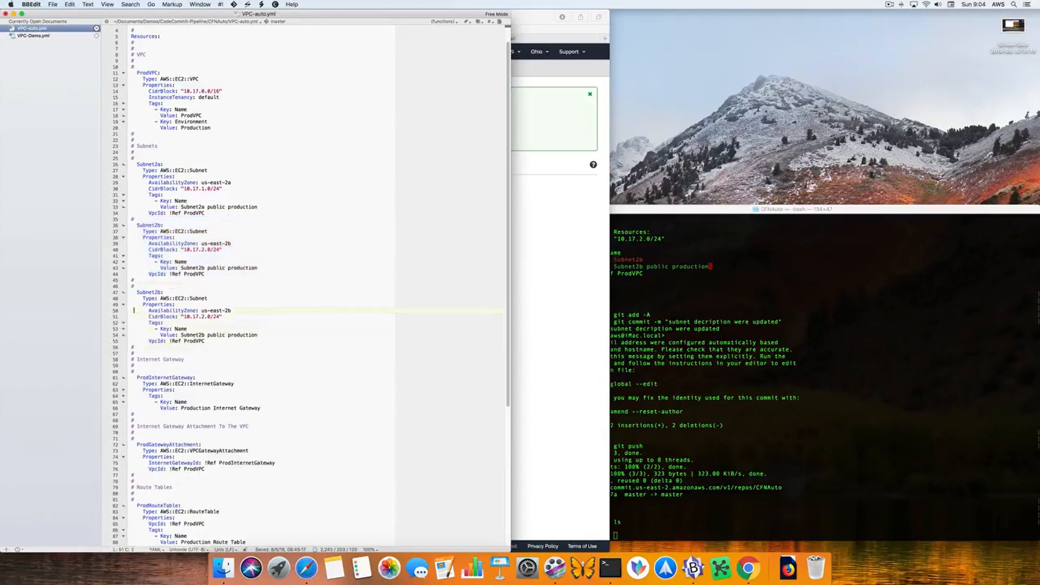
{"action": "key", "text": "BackSpace"}
{"action": "key", "text": "BackSpace"}
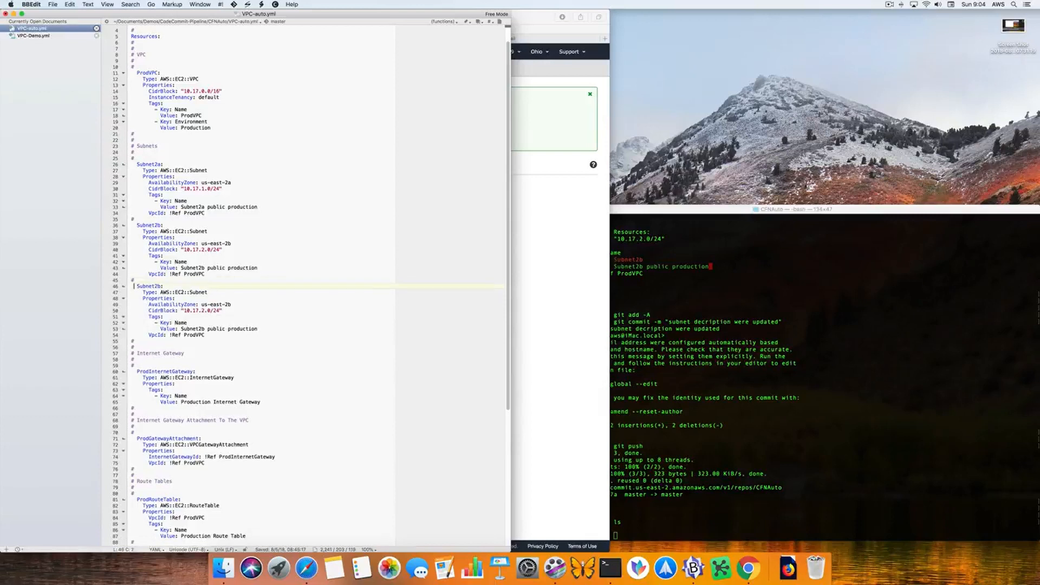
Rename the duplicated subnet resource to Subnet2c and set its availability zone to us-east-2c
{"action": "left_click", "coordinate": [145, 286]}
{"action": "left_click", "coordinate": [151, 286]}
{"action": "key", "text": "Delete"}
{"action": "type", "text": "c"}
{"action": "left_click", "coordinate": [253, 306]}
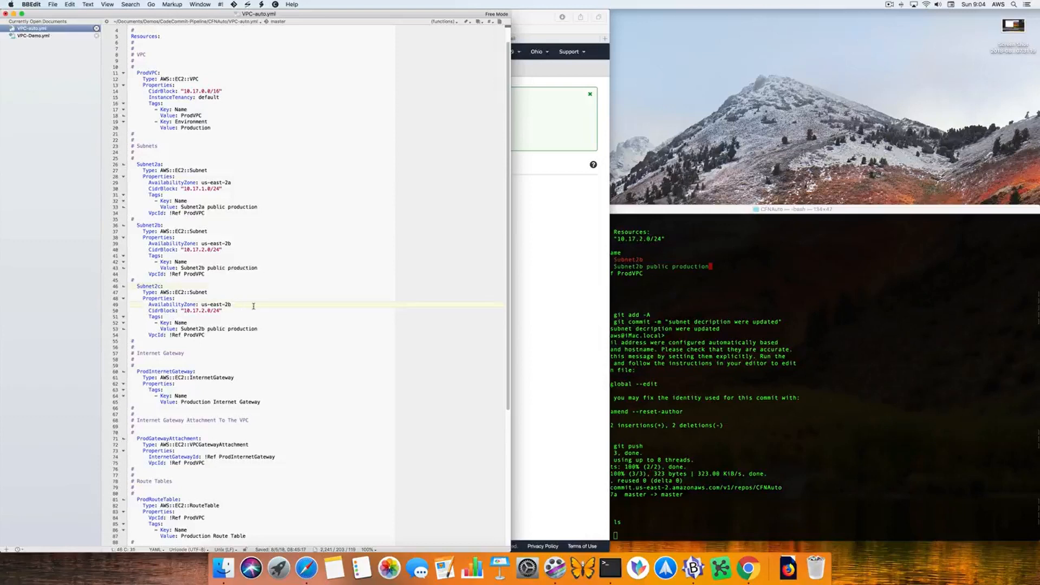
{"action": "key", "text": "BackSpace"}
{"action": "type", "text": "c"}
Set Subnet2c's CIDR block to 10.17.3.0/24 and its Name tag to "Subnet2c public production"
{"action": "key", "text": "Down"}
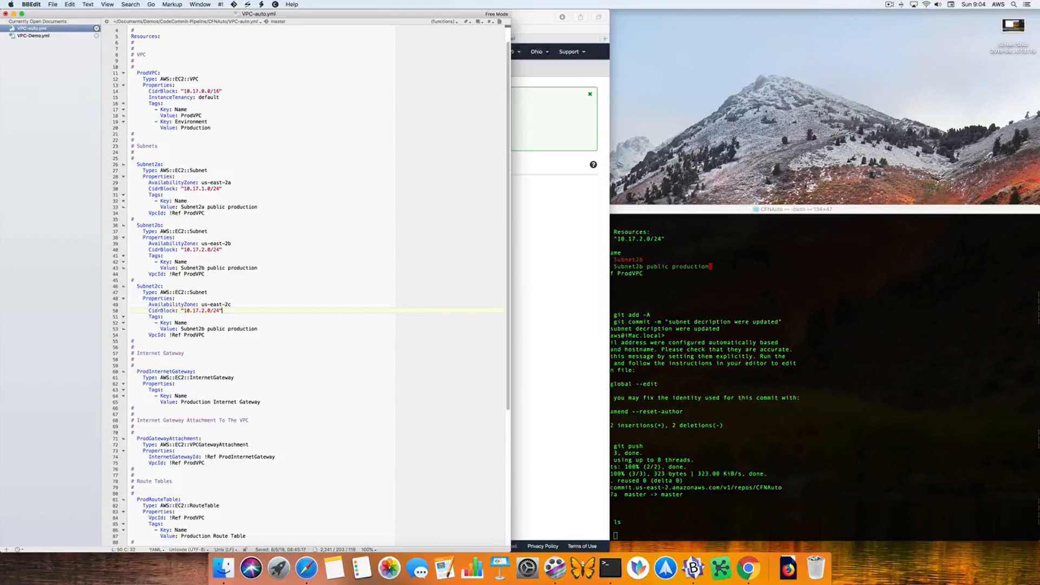
{"action": "key", "text": "BackSpace"}
{"action": "type", "text": "3"}
{"action": "key", "text": "Down"}
{"action": "key", "text": "Down"}
{"action": "key", "text": "Down"}
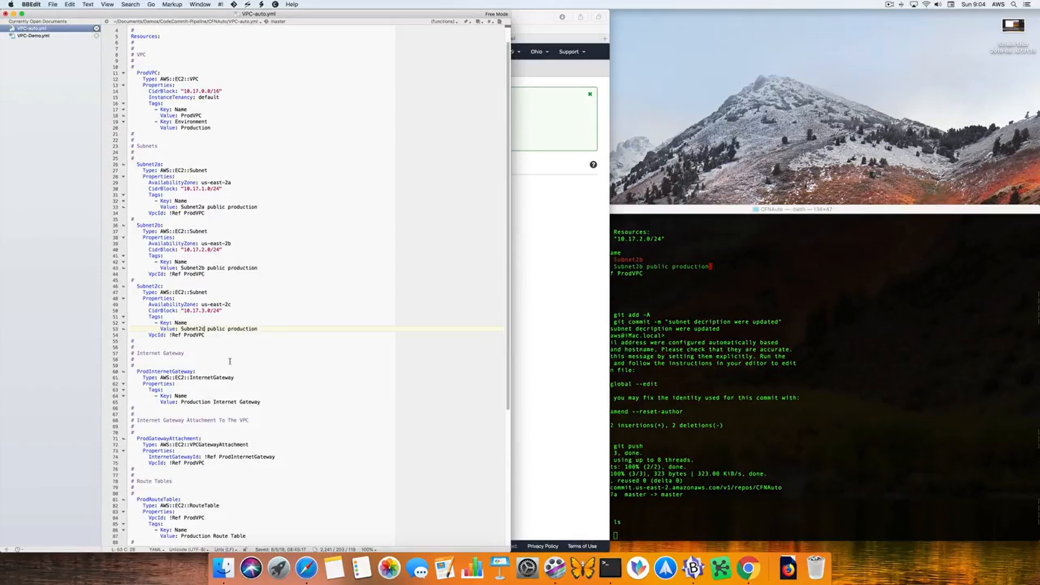
Review VPC-auto.yml from the subnet blocks through the route table associations and save the file
{"action": "scroll", "coordinate": [236, 337], "scroll_direction": "down", "scroll_amount": 8}
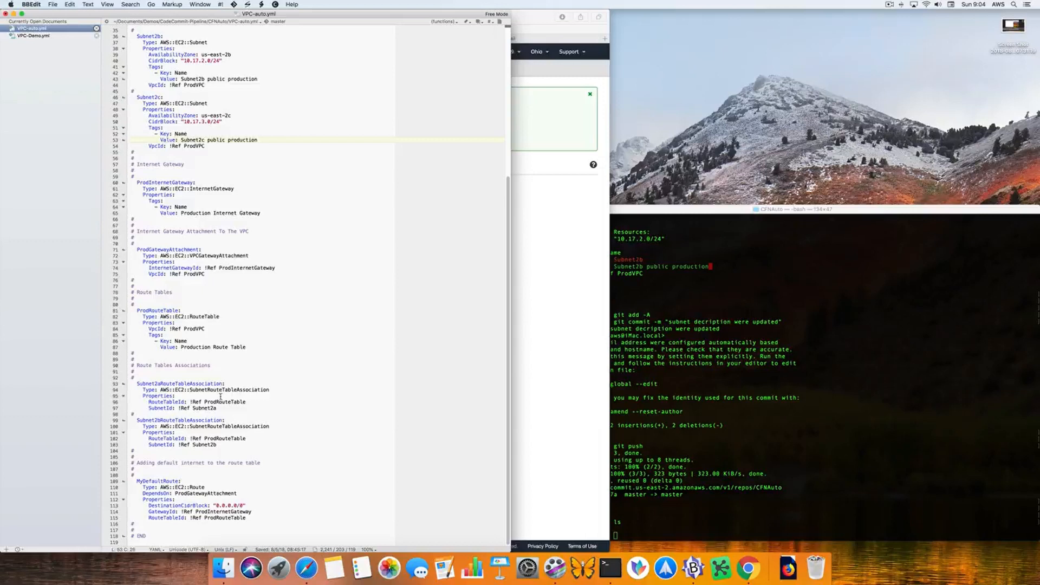
{"action": "scroll", "coordinate": [236, 117], "scroll_direction": "up", "scroll_amount": 3}
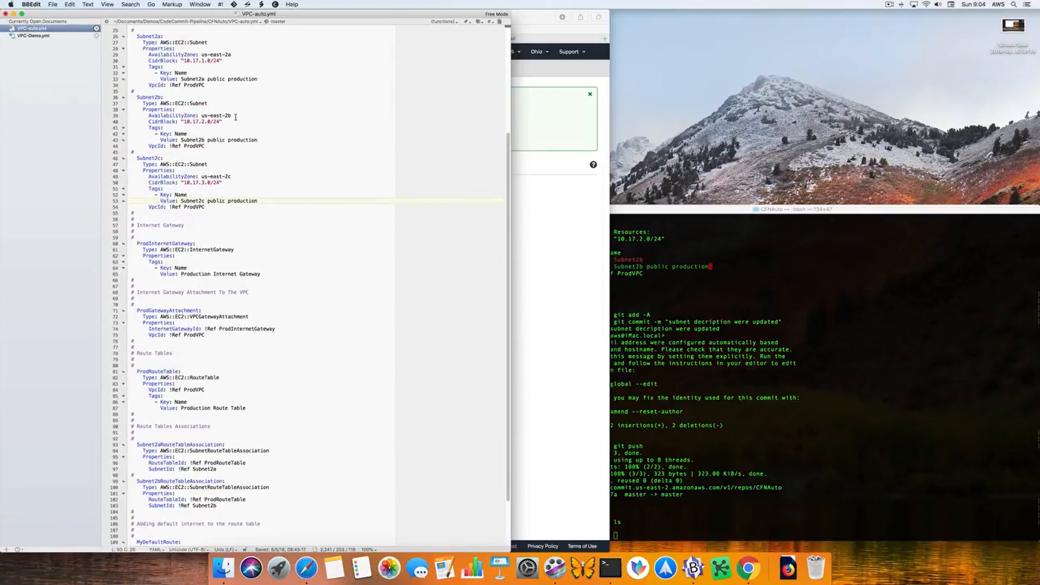
{"action": "scroll", "coordinate": [228, 136], "scroll_direction": "up", "scroll_amount": 3}
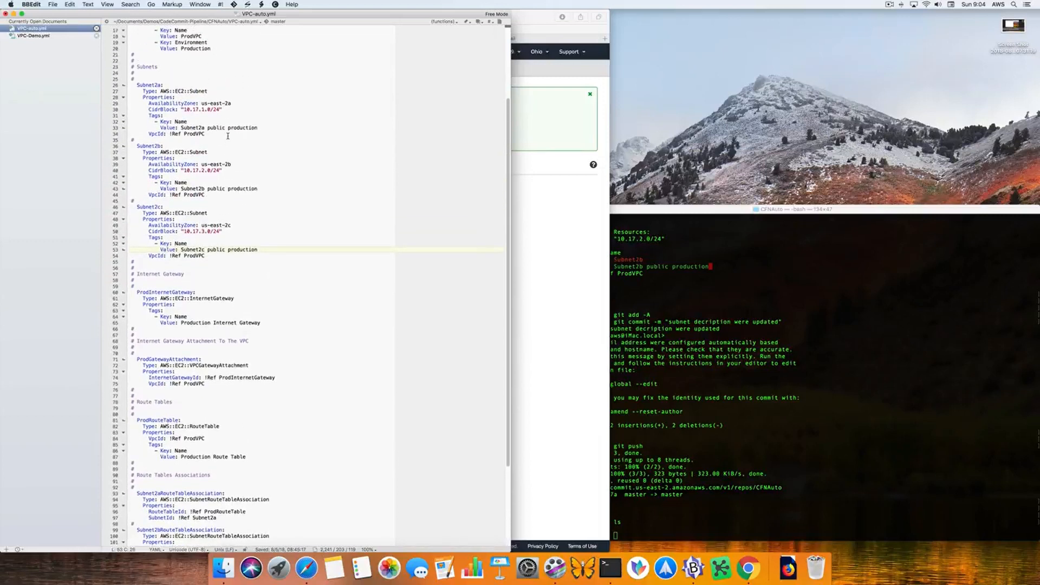
{"action": "scroll", "coordinate": [228, 136], "scroll_direction": "up", "scroll_amount": 1}
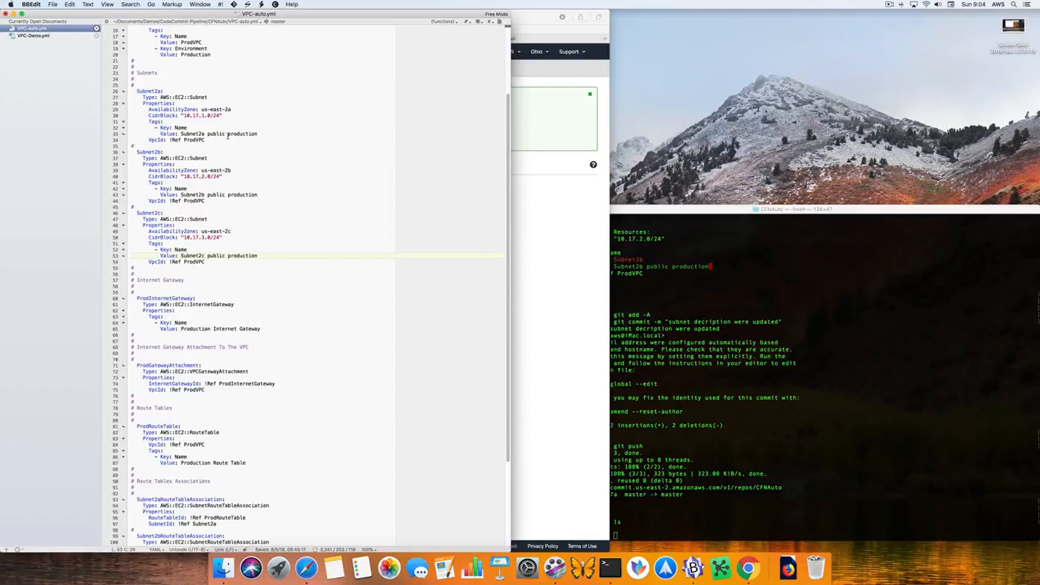
{"action": "key", "text": "super+s"}
Switch to Terminal and check the state of the CFNAuto working copy with git status
{"action": "key", "text": "super+Tab"}
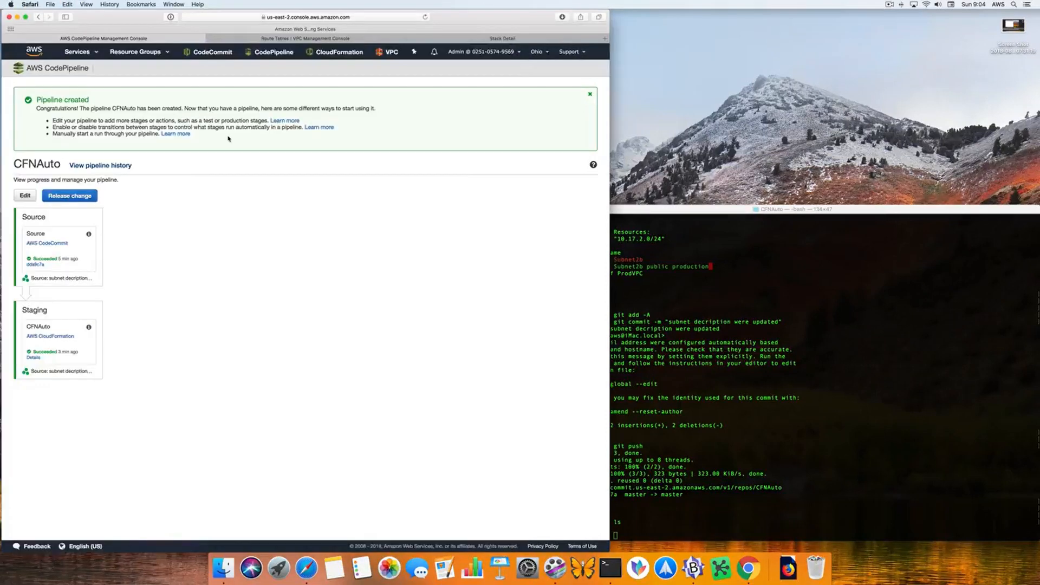
{"action": "key", "text": "super+Tab"}
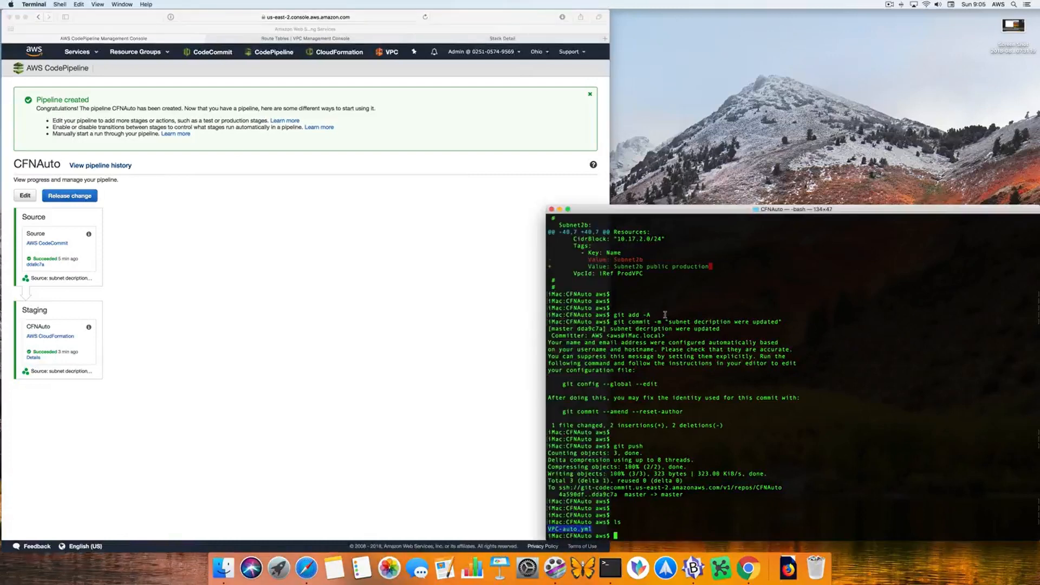
{"action": "key", "text": "Return"}
{"action": "key", "text": "Return"}
{"action": "key", "text": "Return"}
{"action": "key", "text": "Return"}
{"action": "key", "text": "Return"}
{"action": "type", "text": "git "}
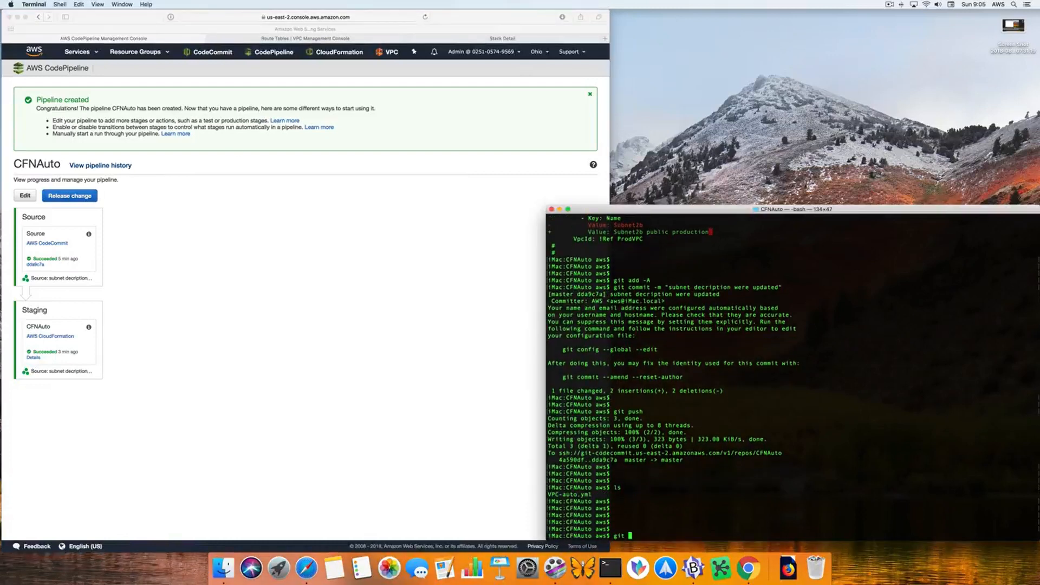
{"action": "type", "text": "status"}
{"action": "key", "text": "Return"}
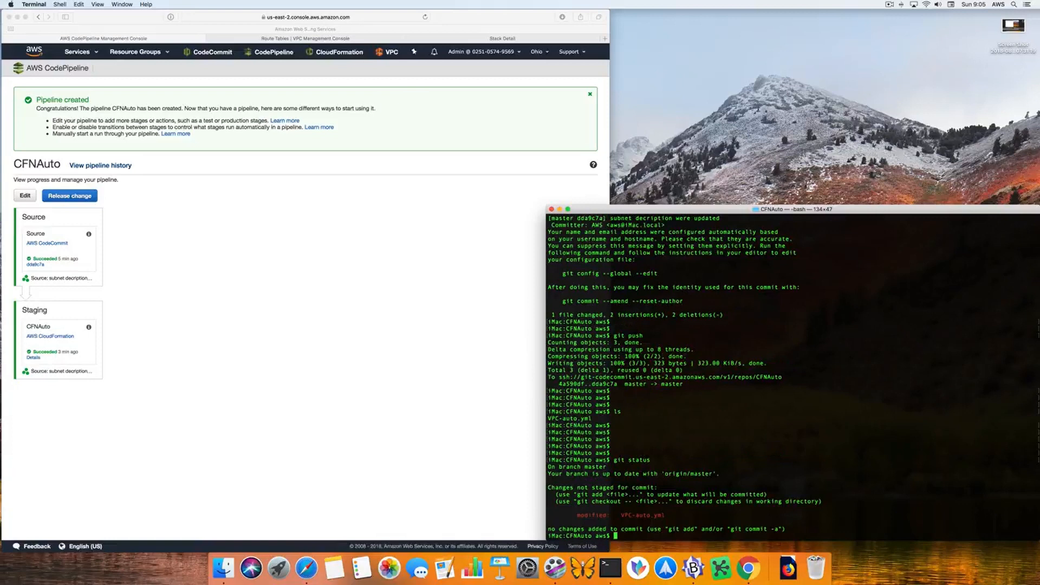
Show the unstaged changes in VPC-auto.yml with git diff
{"action": "type", "text": "git diff"}
{"action": "key", "text": "Return"}
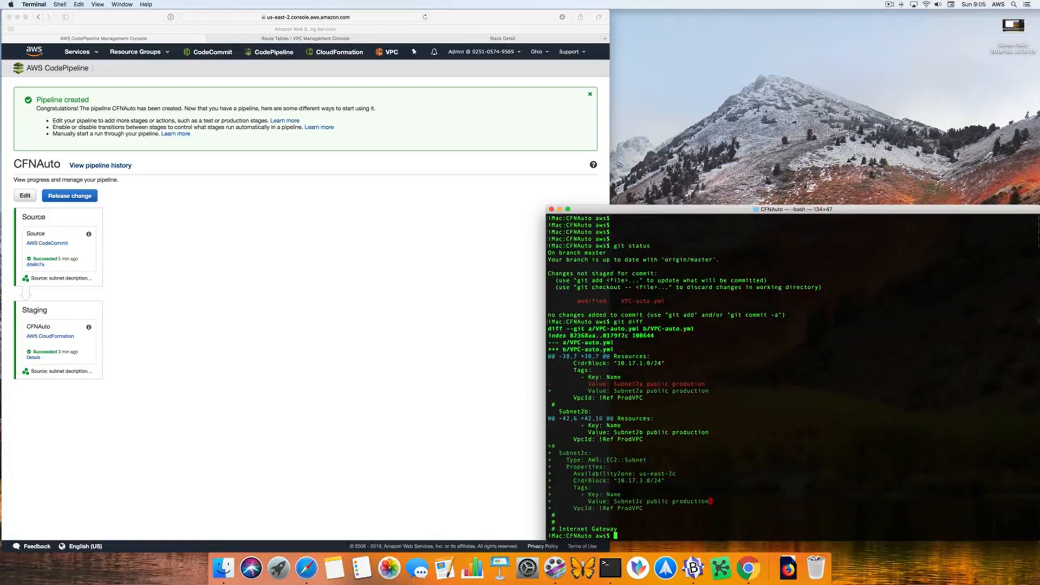
{"action": "key", "text": "Return"}
{"action": "key", "text": "Return"}
{"action": "key", "text": "Return"}
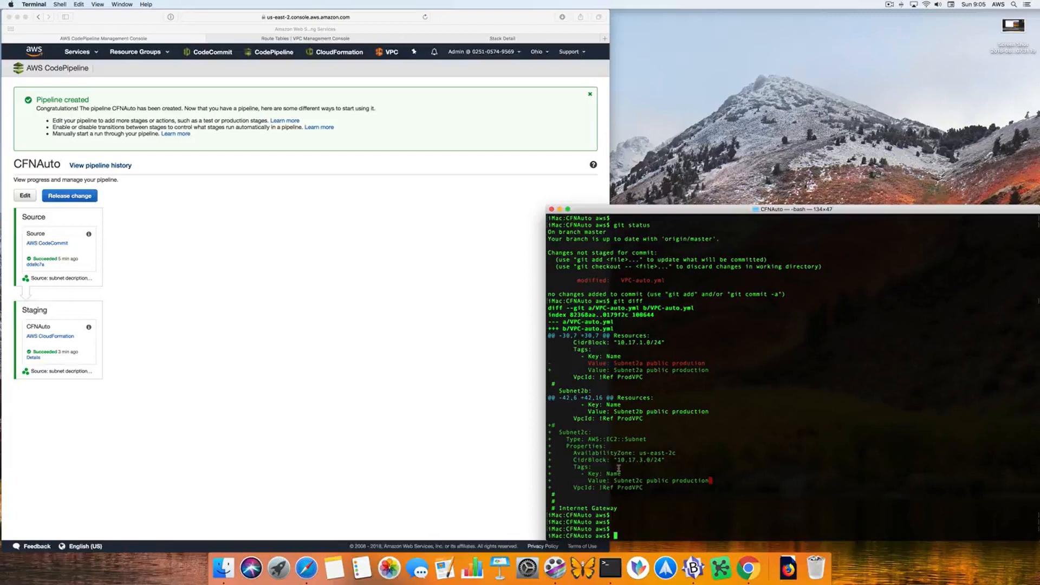
Stage all changes and commit them with the message "Correcting a typo in the subnet description and adding a new private subnet"
{"action": "type", "text": "git add -A"}
{"action": "key", "text": "Return"}
{"action": "type", "text": "git commit -m \""}
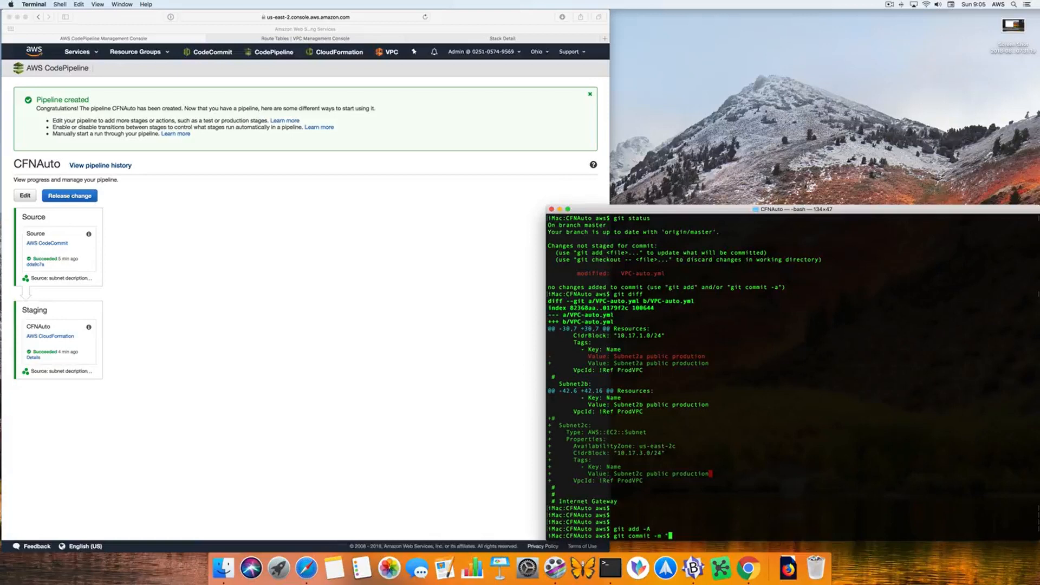
{"action": "type", "text": "Correcting a type"}
{"action": "key", "text": "BackSpace"}
{"action": "key", "text": "BackSpace"}
{"action": "type", "text": "o in the subnet description and adding a new private subnet\""}
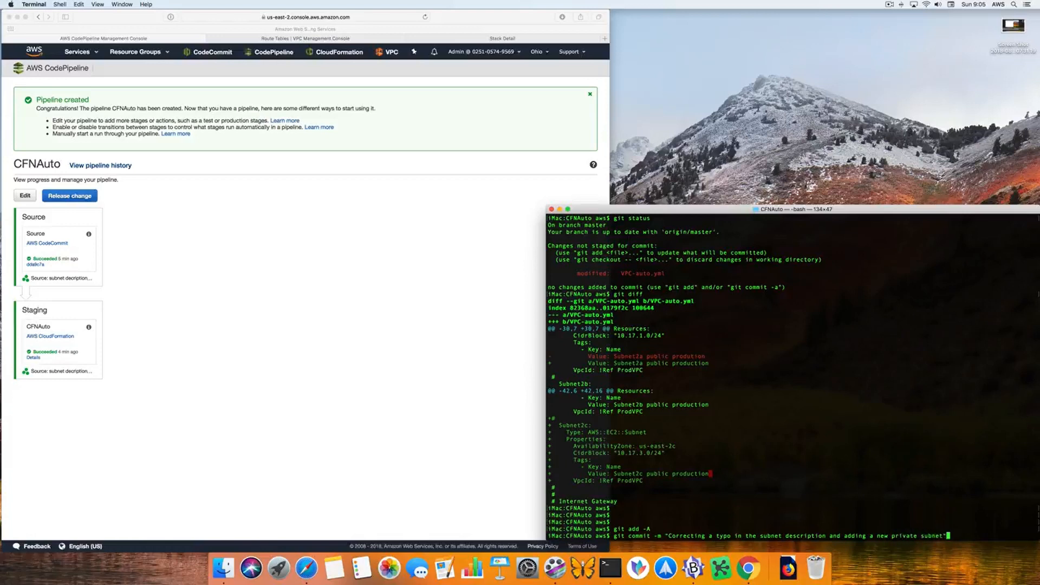
{"action": "key", "text": "Return"}
{"action": "key", "text": "Return"}
{"action": "key", "text": "Return"}
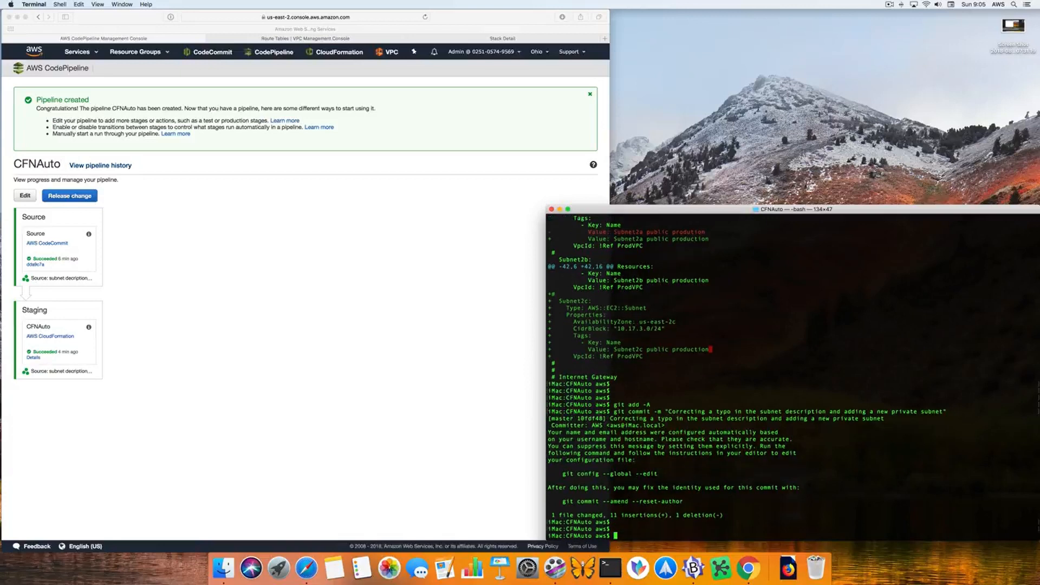
Push the new commit to the CFNAuto CodeCommit repository with git push
{"action": "key", "text": "Return"}
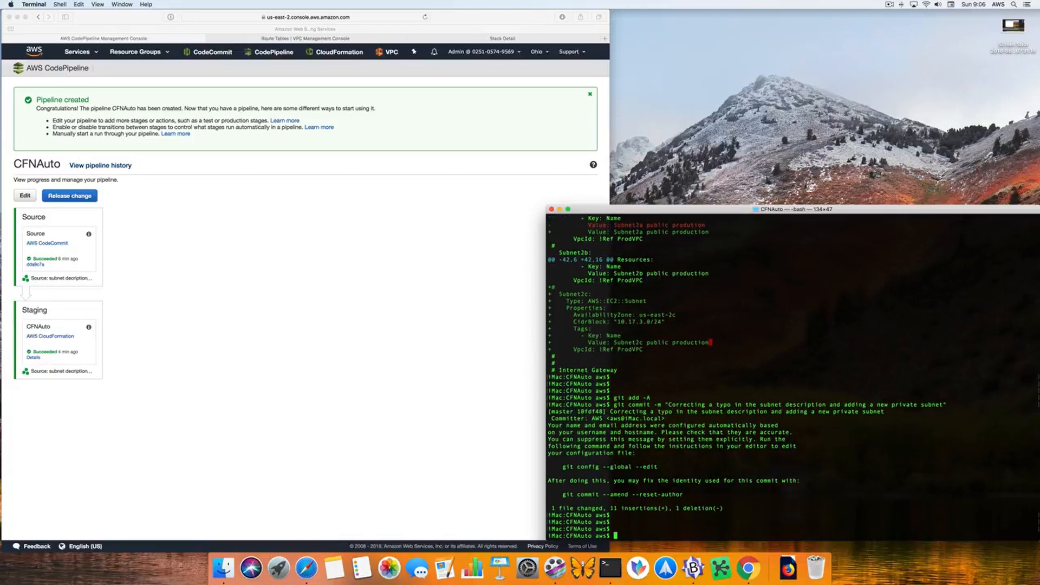
{"action": "type", "text": "git push"}
{"action": "key", "text": "Return"}
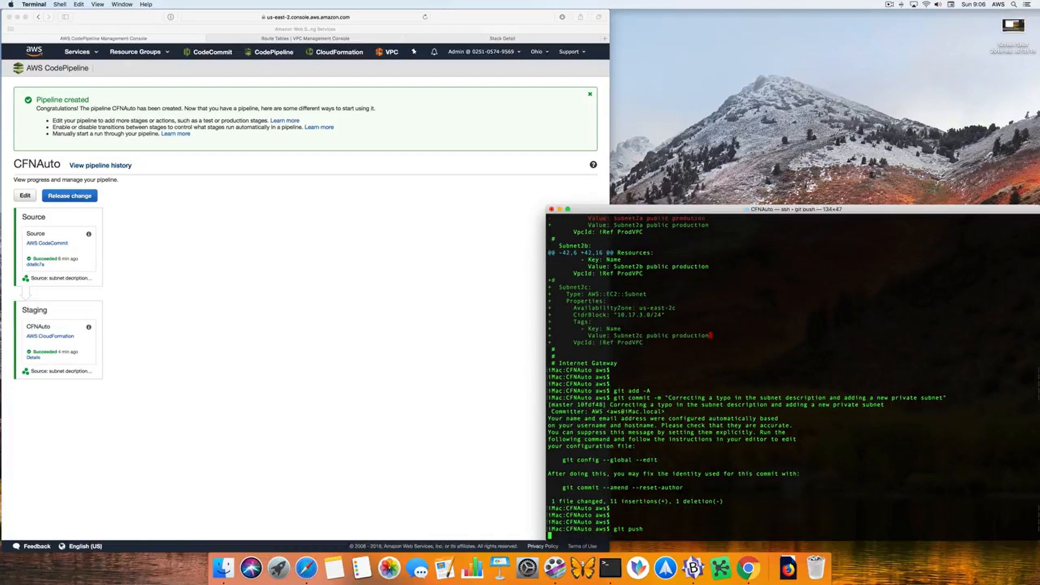
{"action": "key", "text": "Return"}
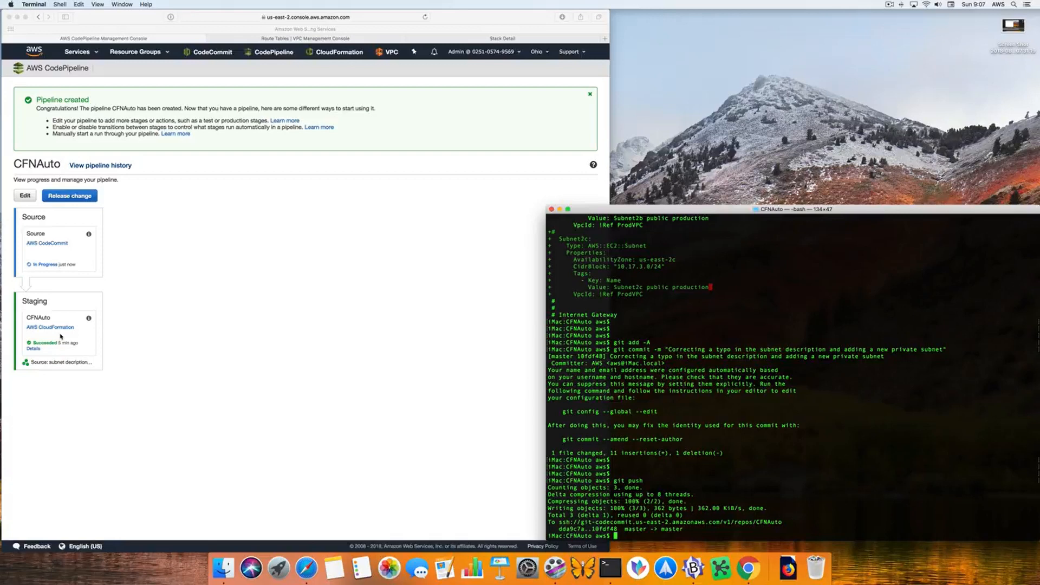
Switch to Safari and check the CFNAuto pipeline's progress and the refreshed CloudFormation stack detail with its events
{"action": "left_click", "coordinate": [533, 38]}
{"action": "key", "text": "super+r"}
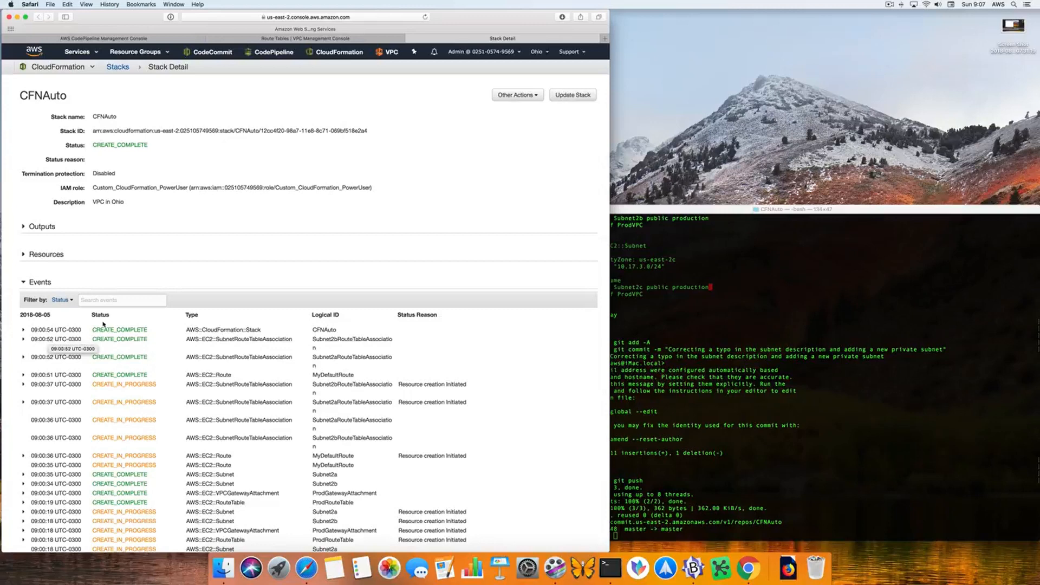
{"action": "left_click", "coordinate": [169, 39]}
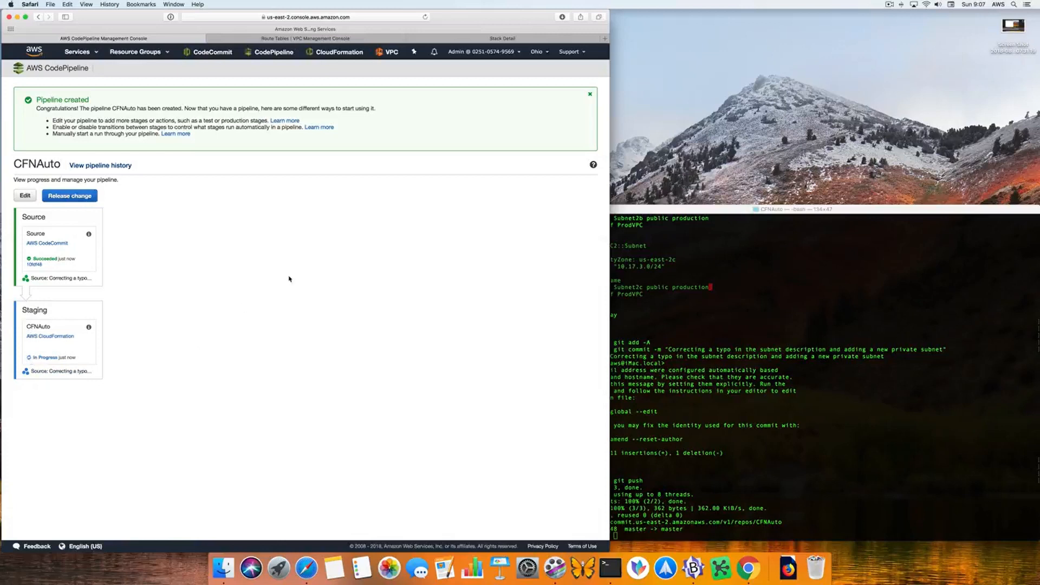
{"action": "left_click", "coordinate": [493, 42]}
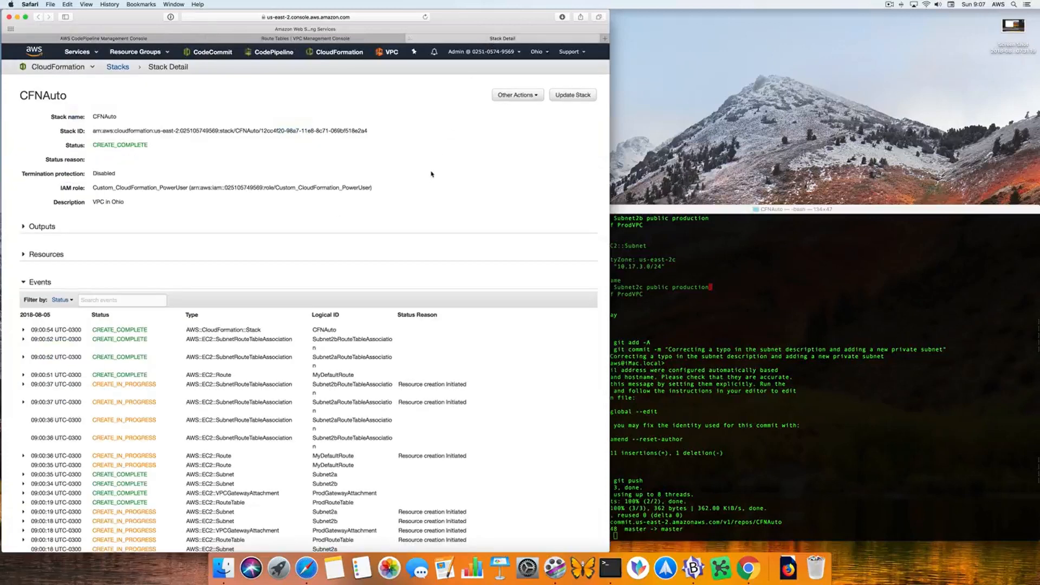
{"action": "scroll", "coordinate": [304, 350], "scroll_direction": "up", "scroll_amount": 2}
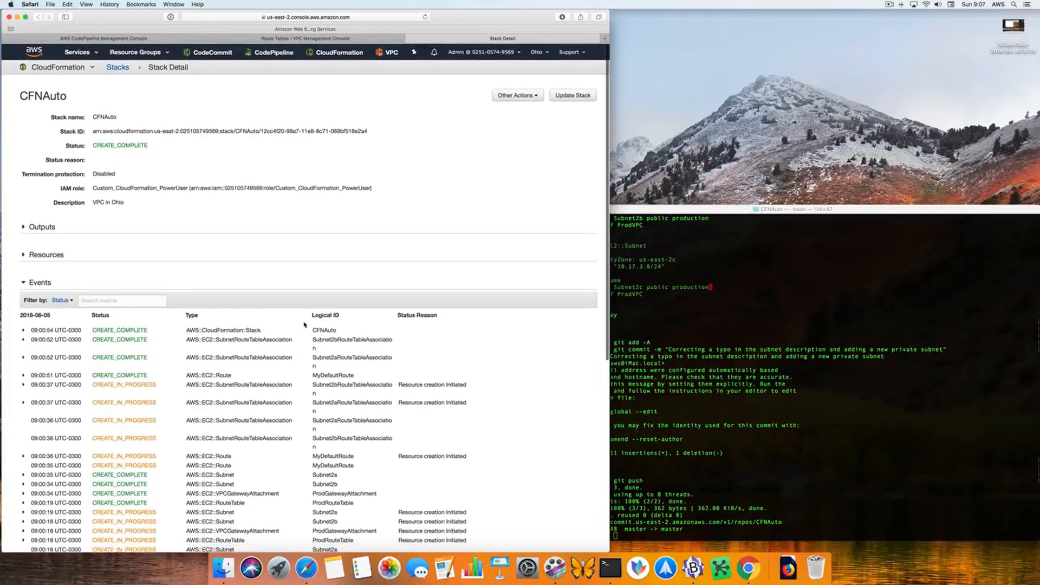
{"action": "key", "text": "super+r"}
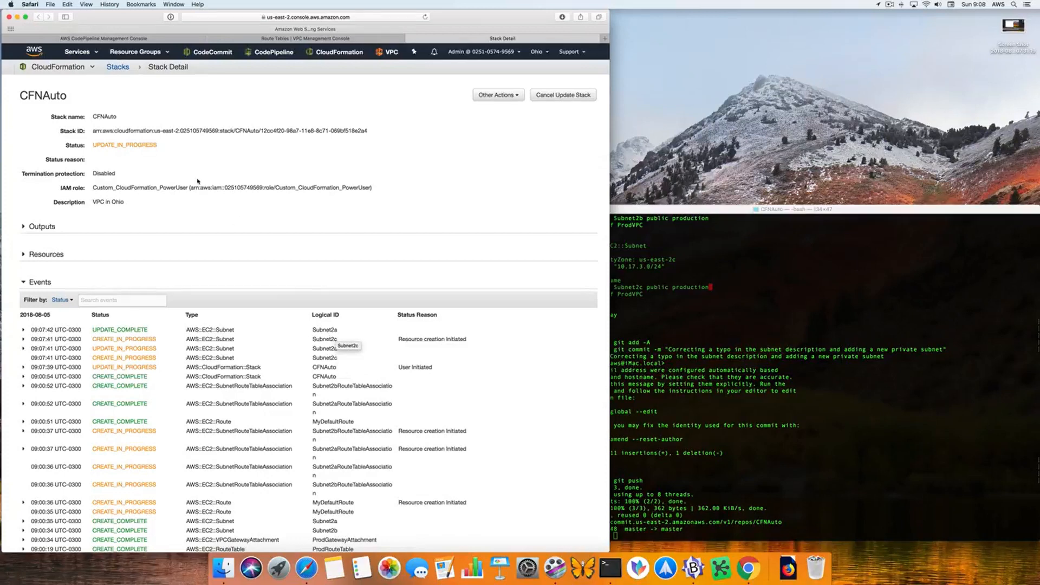
View the execution history of the CFNAuto pipeline, and return to its stage overview
{"action": "left_click", "coordinate": [134, 39]}
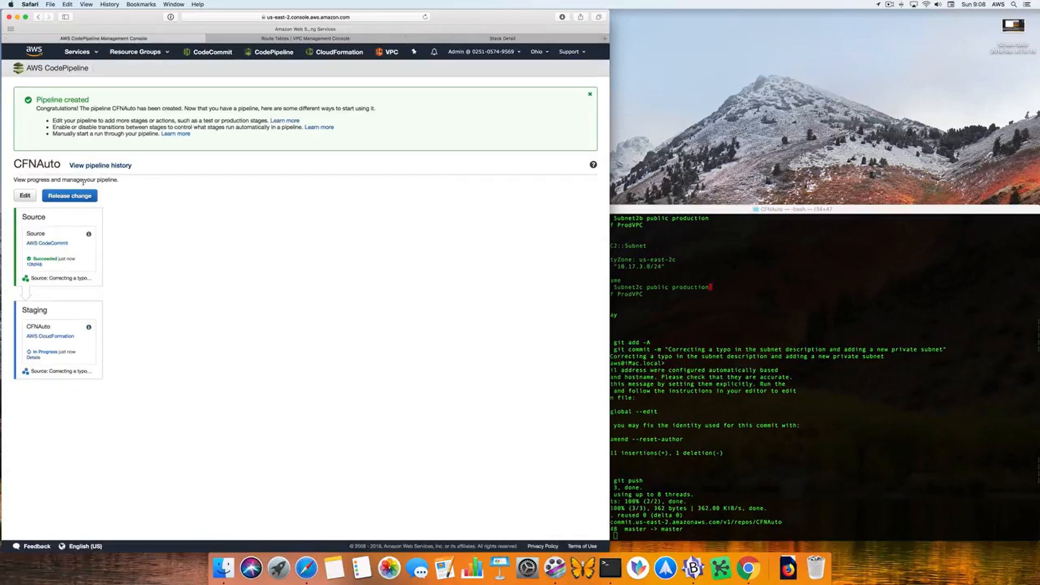
{"action": "left_click", "coordinate": [88, 166]}
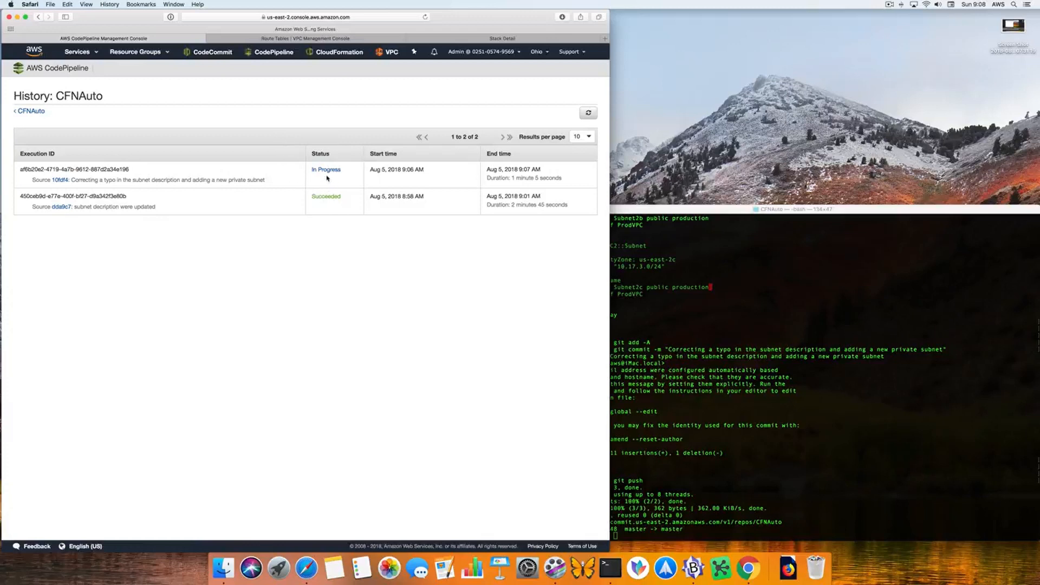
{"action": "left_click", "coordinate": [37, 18]}
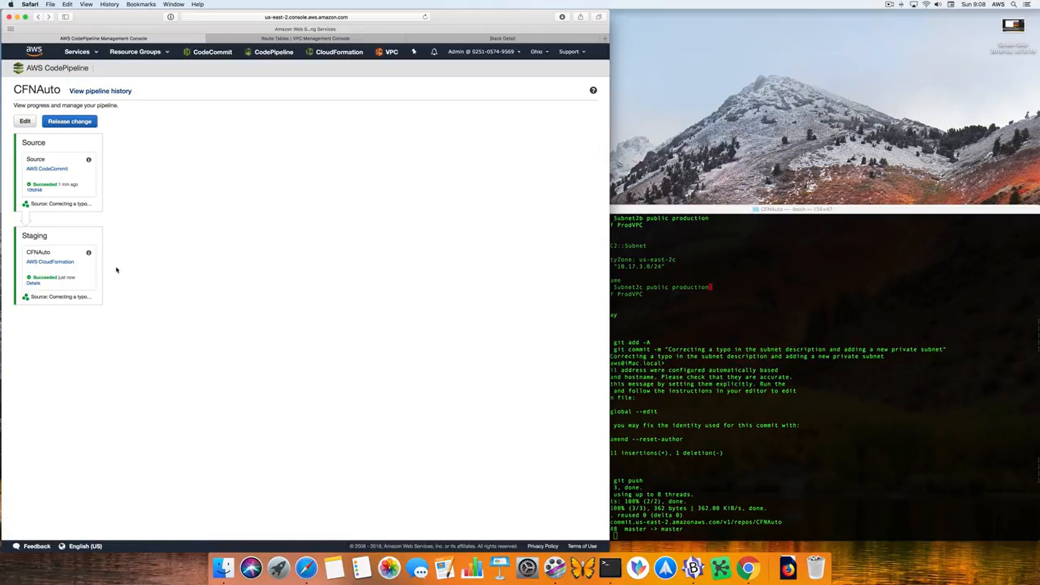
Check the CFNAuto stack's status in CloudFormation and load the newly available events
{"action": "left_click", "coordinate": [477, 40]}
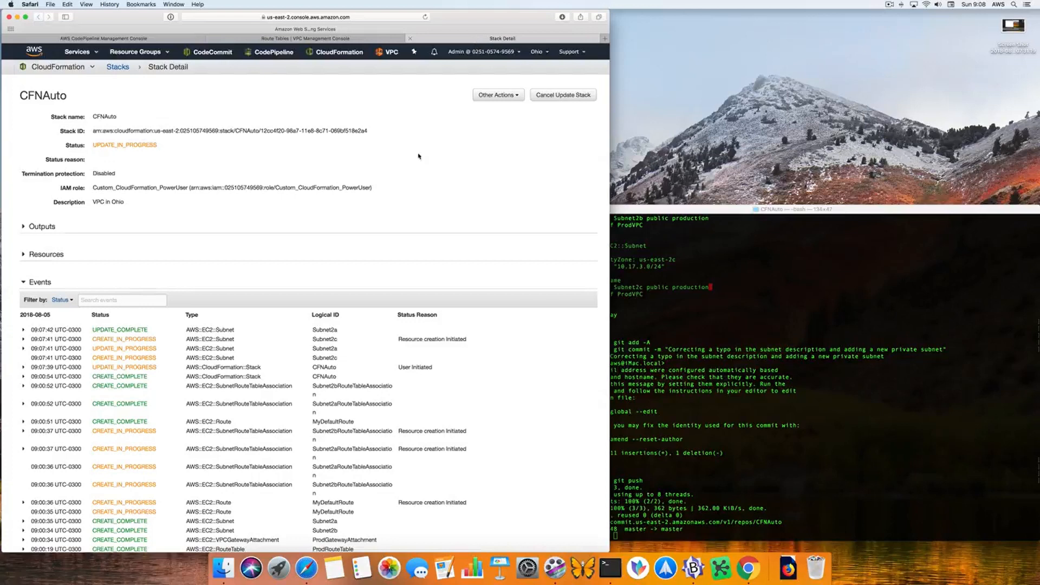
{"action": "scroll", "coordinate": [144, 359], "scroll_direction": "up", "scroll_amount": 1}
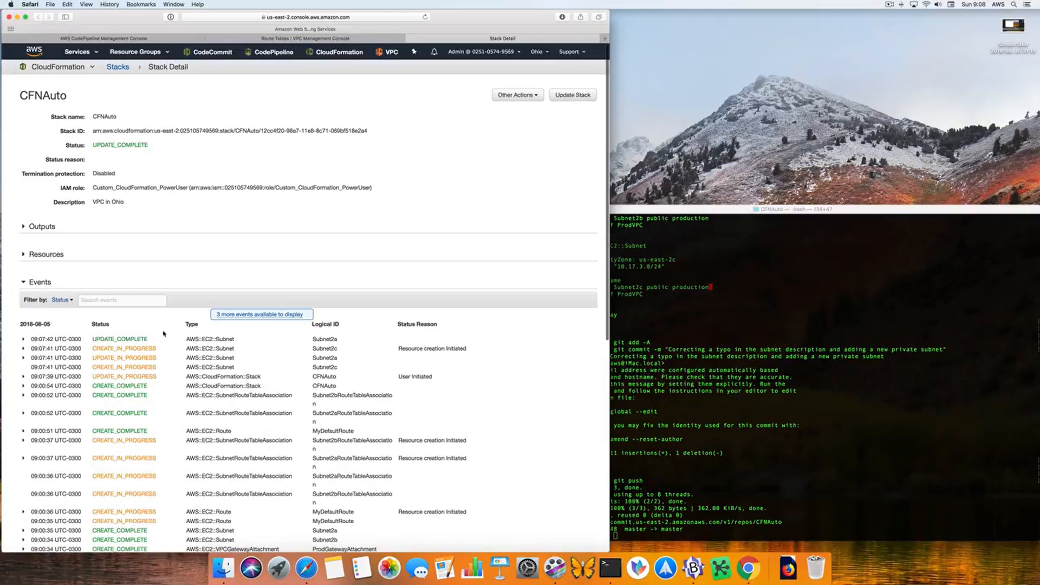
{"action": "left_click", "coordinate": [275, 316]}
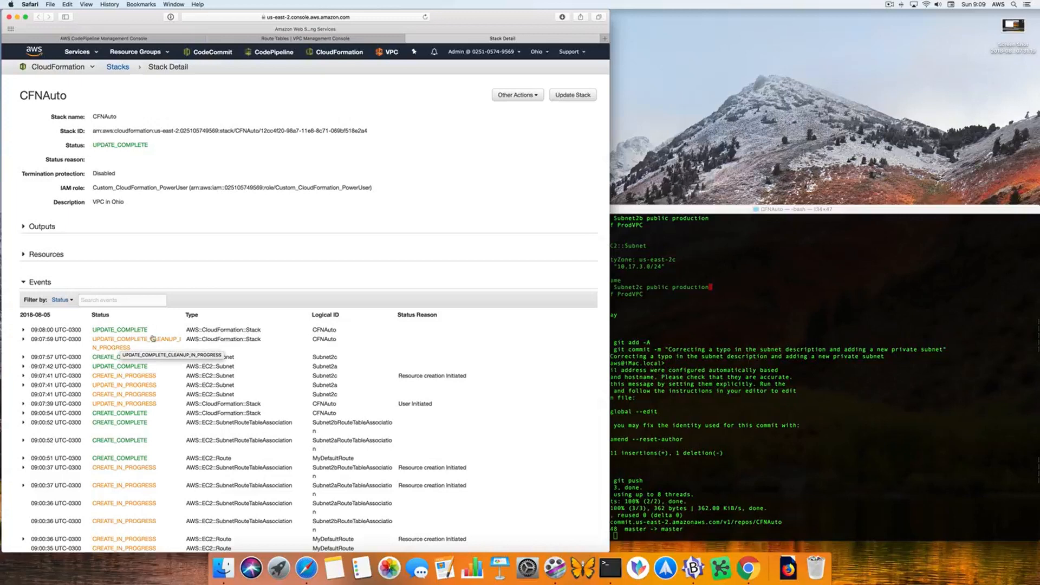
Refresh the Production Route Table's subnet associations in the VPC console, and inspect the route table of "Subnet2c public production"
{"action": "left_click", "coordinate": [297, 40]}
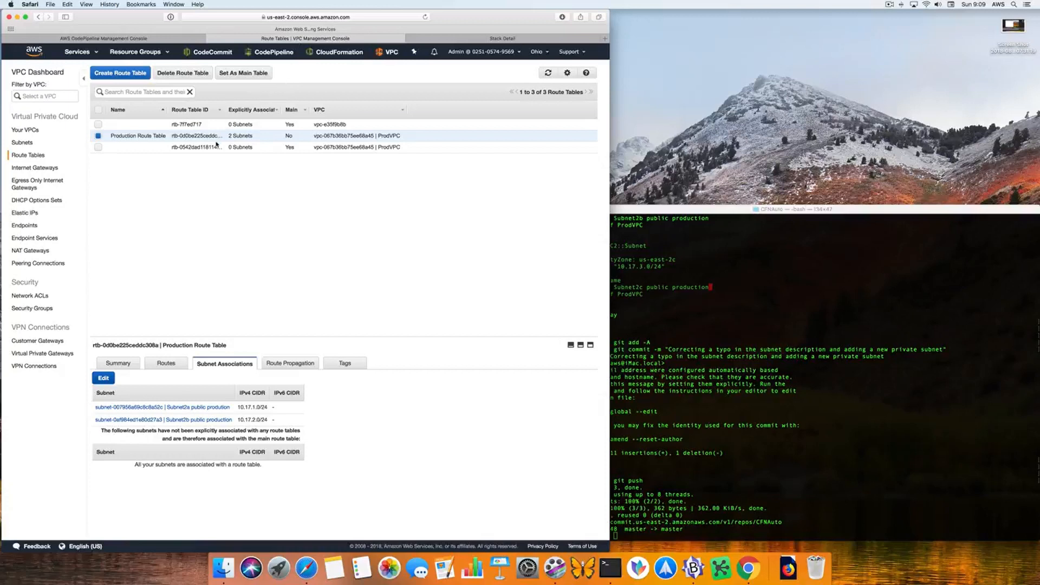
{"action": "left_click", "coordinate": [548, 73]}
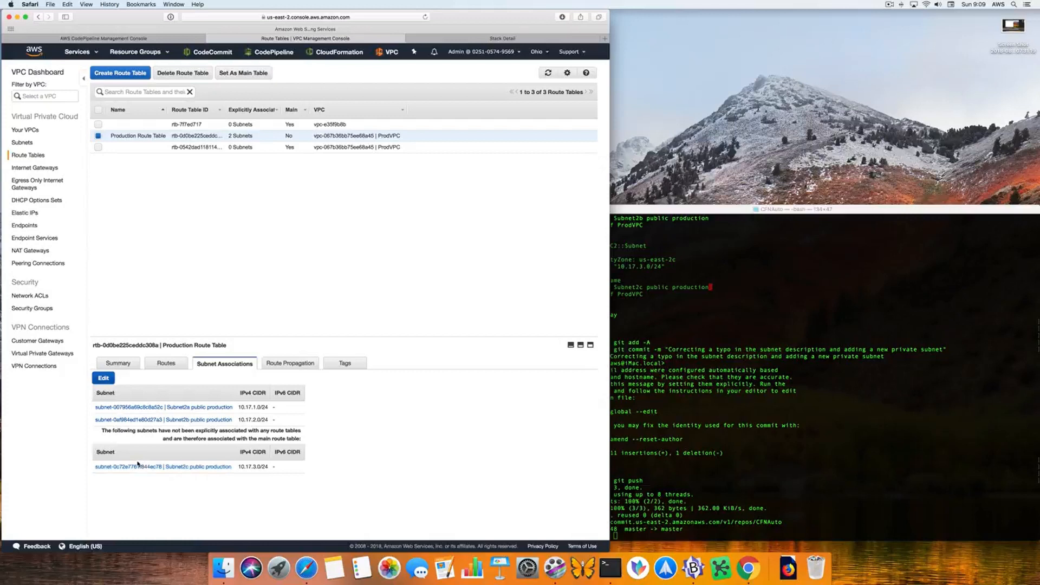
{"action": "left_click", "coordinate": [23, 145]}
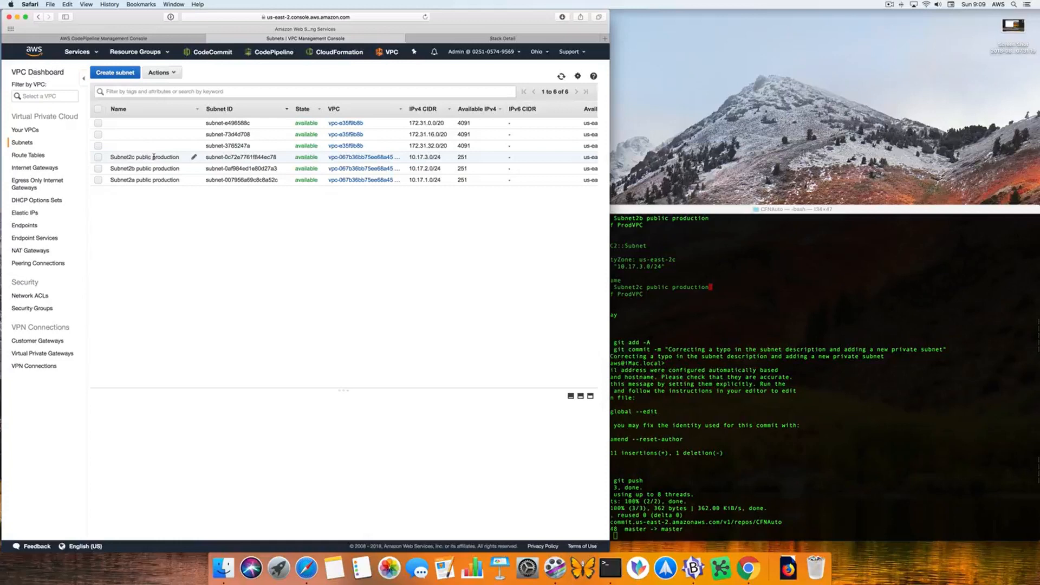
{"action": "left_click", "coordinate": [154, 157]}
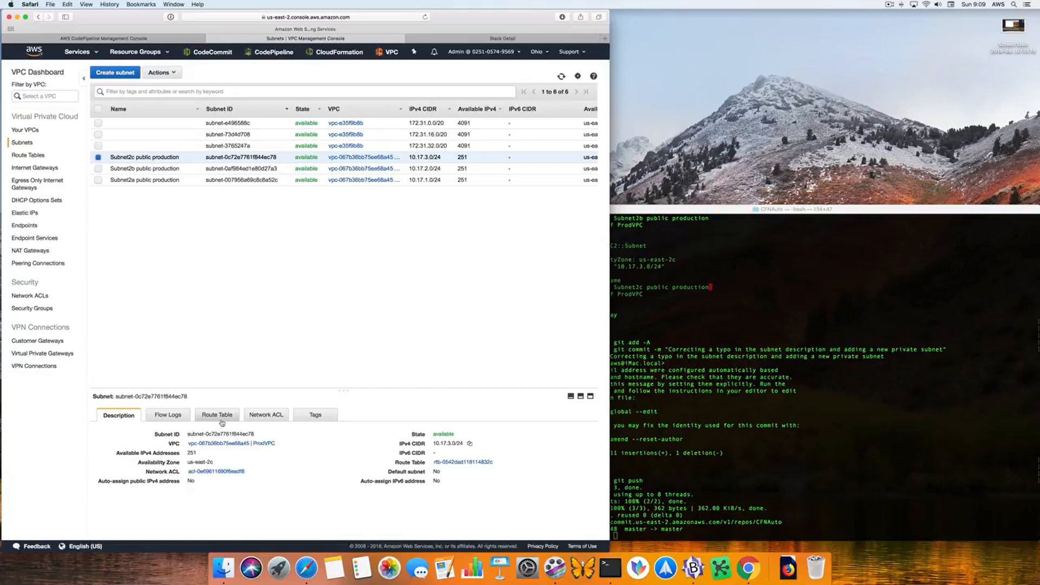
{"action": "left_click", "coordinate": [199, 418]}
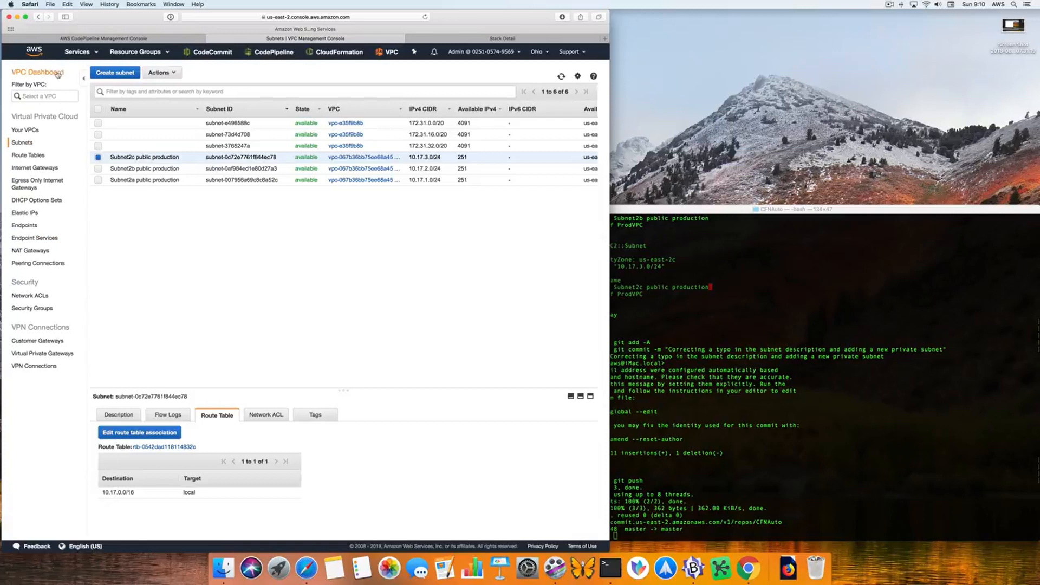
{"action": "left_click", "coordinate": [26, 130]}
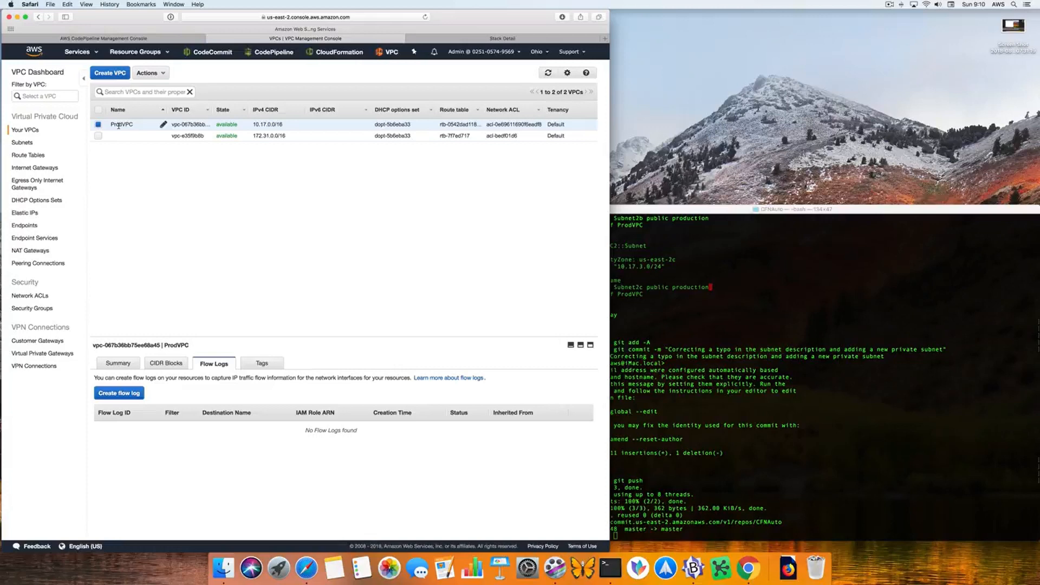
Edit the CFNAuto pipeline in CodePipeline and add a stage named "Auth" between the Source and Staging stages
{"action": "left_click", "coordinate": [155, 40]}
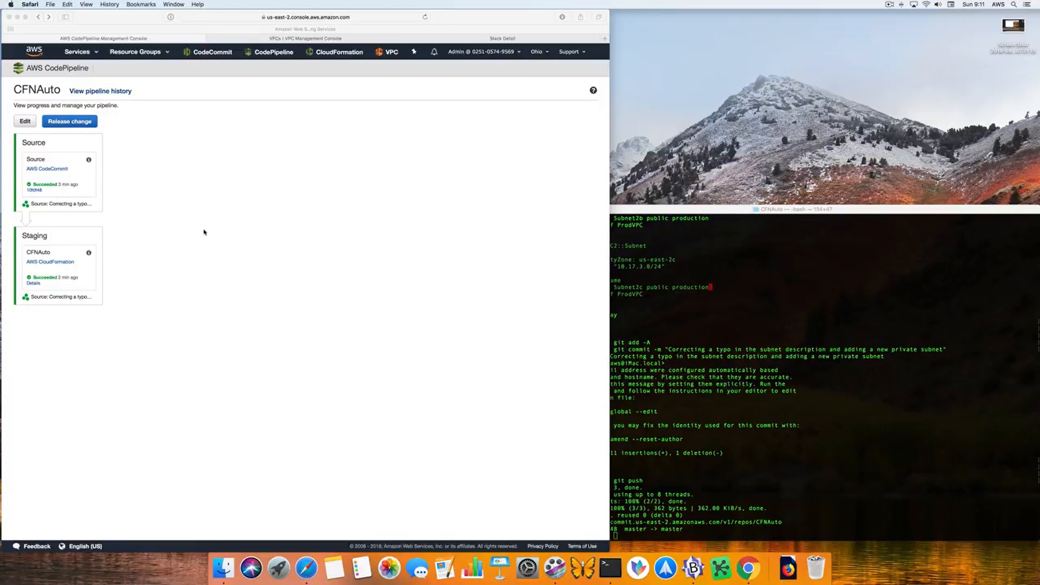
{"action": "left_click", "coordinate": [22, 123]}
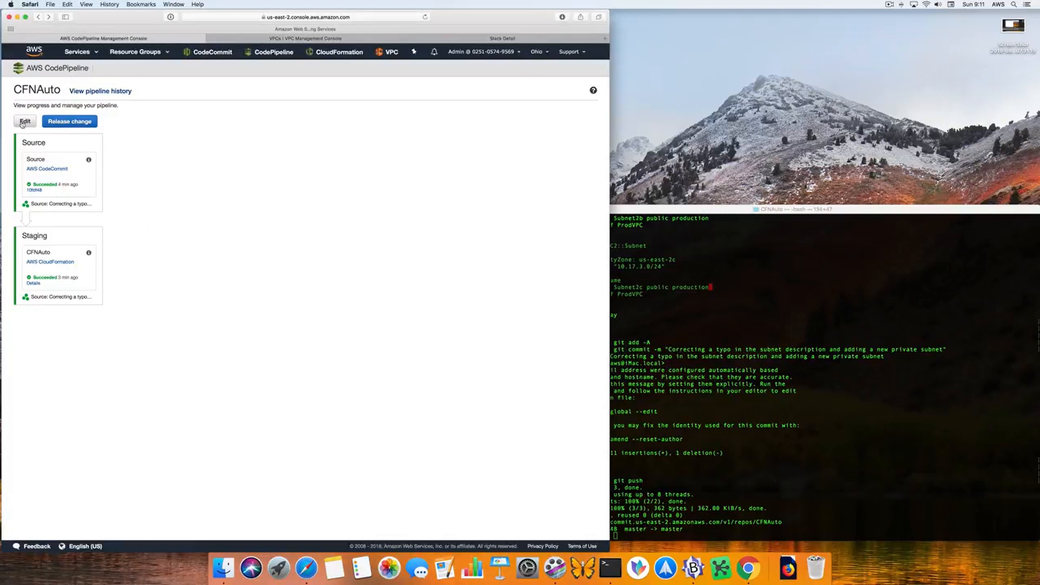
{"action": "left_click", "coordinate": [25, 122]}
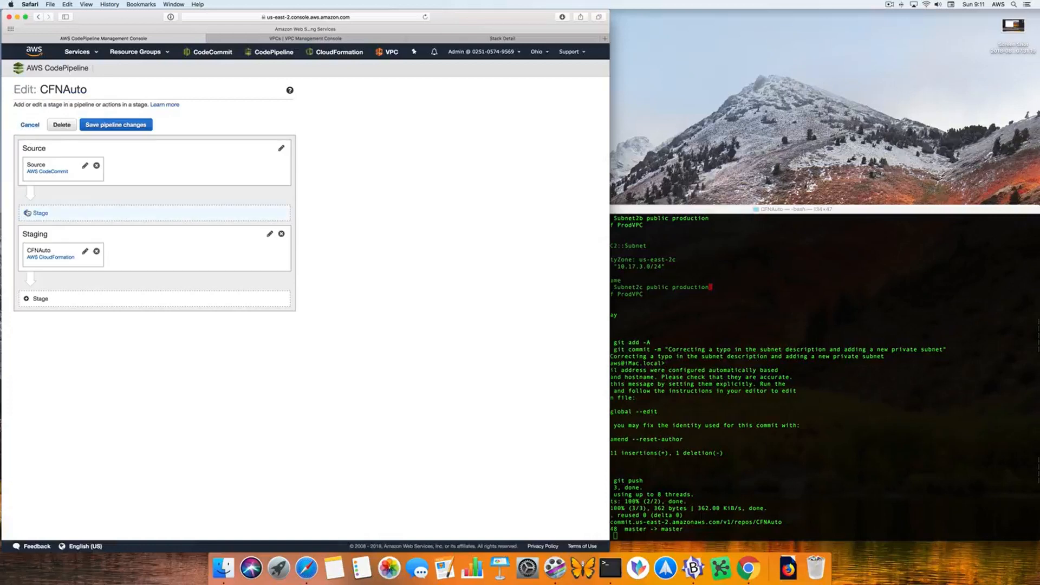
{"action": "left_click", "coordinate": [27, 213]}
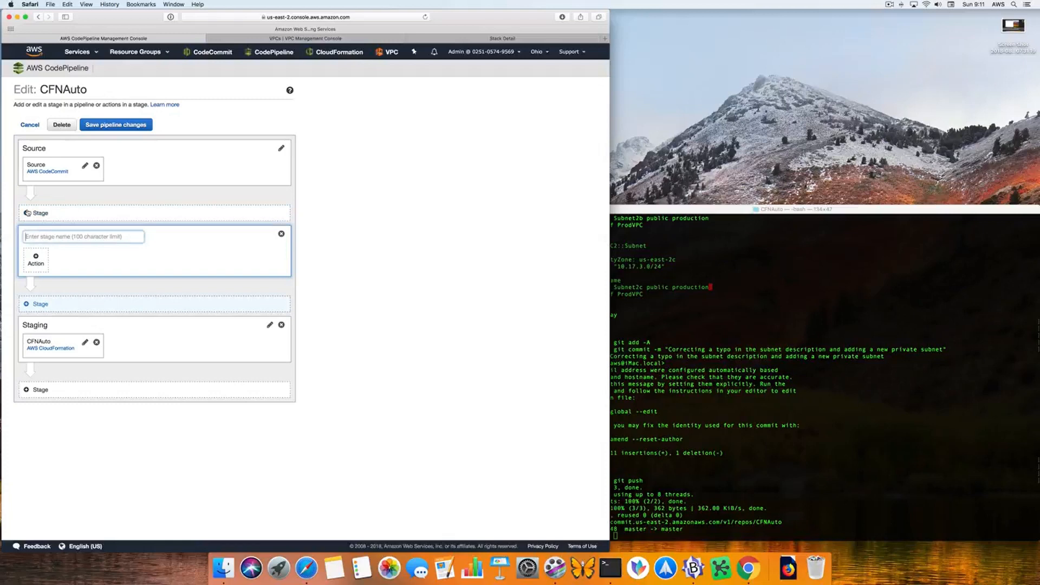
{"action": "type", "text": "Auth"}
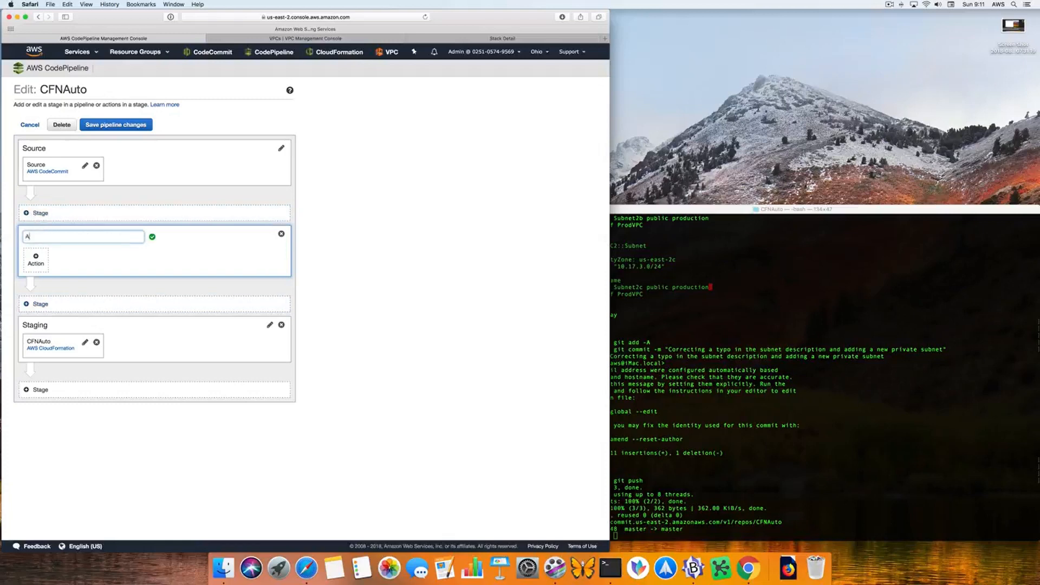
Add an Approval action named "ApproveChanges" of type Manual approval to the Auth stage, without optional settings
{"action": "left_click", "coordinate": [35, 258]}
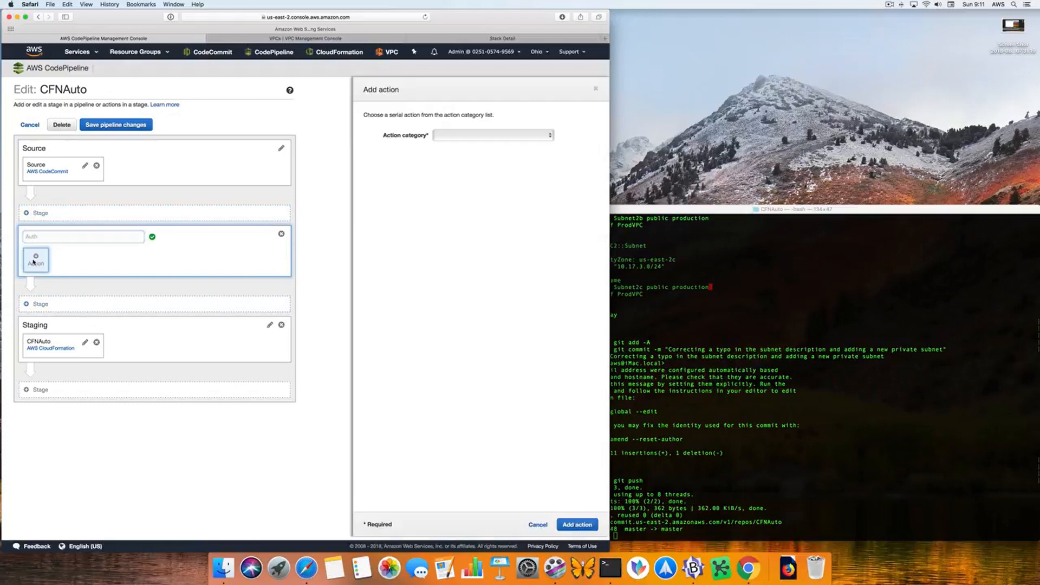
{"action": "left_click", "coordinate": [445, 136]}
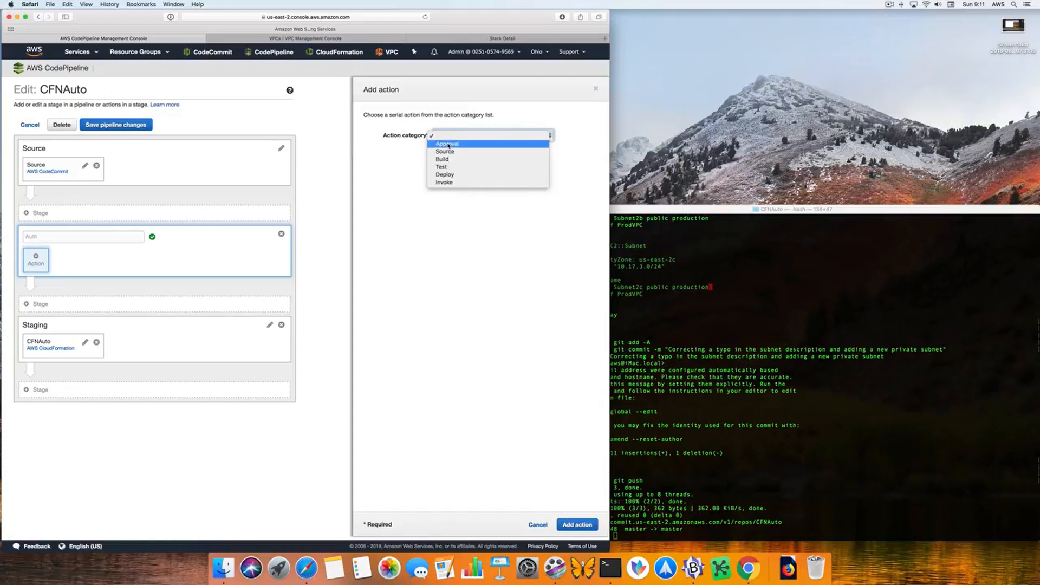
{"action": "left_click", "coordinate": [448, 144]}
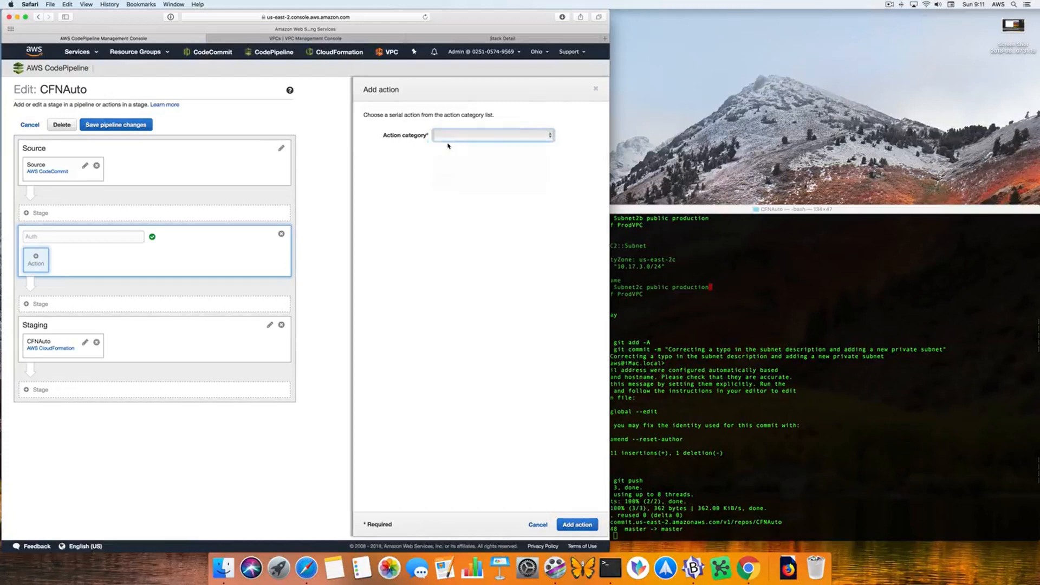
{"action": "left_click", "coordinate": [453, 183]}
{"action": "type", "text": "ApproveChanges"}
{"action": "left_click", "coordinate": [468, 209]}
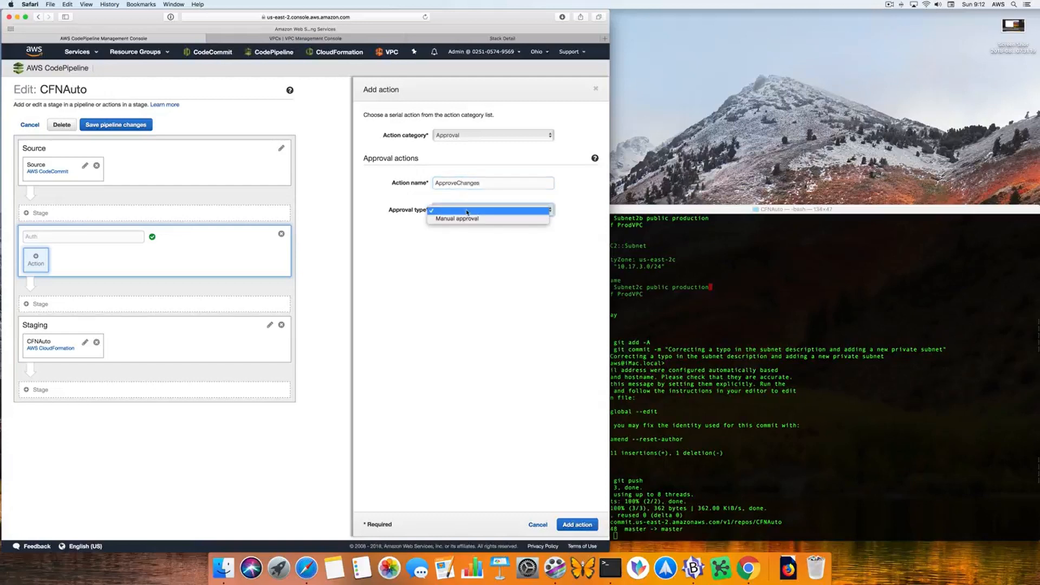
{"action": "left_click", "coordinate": [464, 219]}
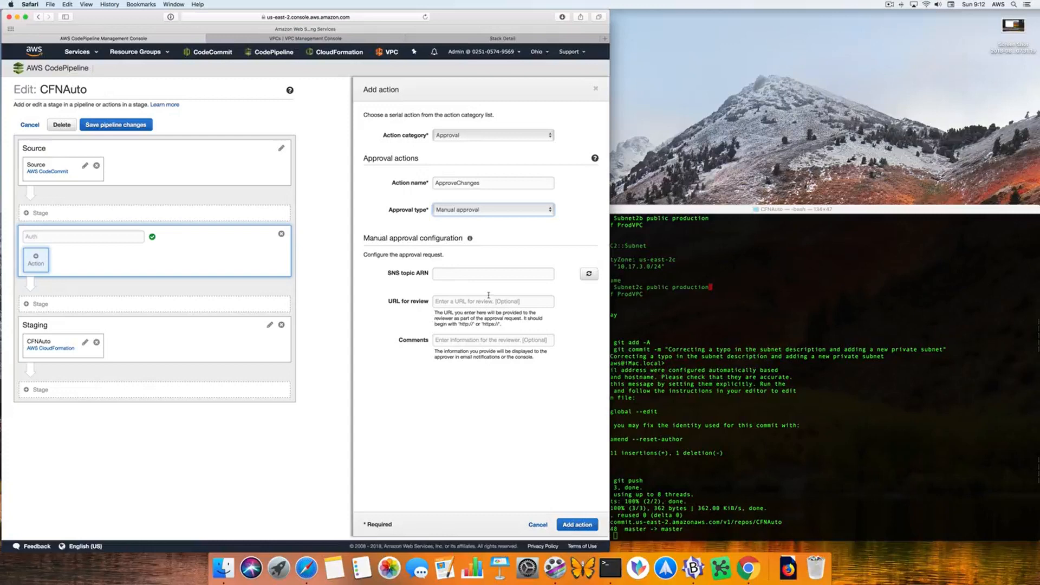
{"action": "left_click", "coordinate": [581, 526]}
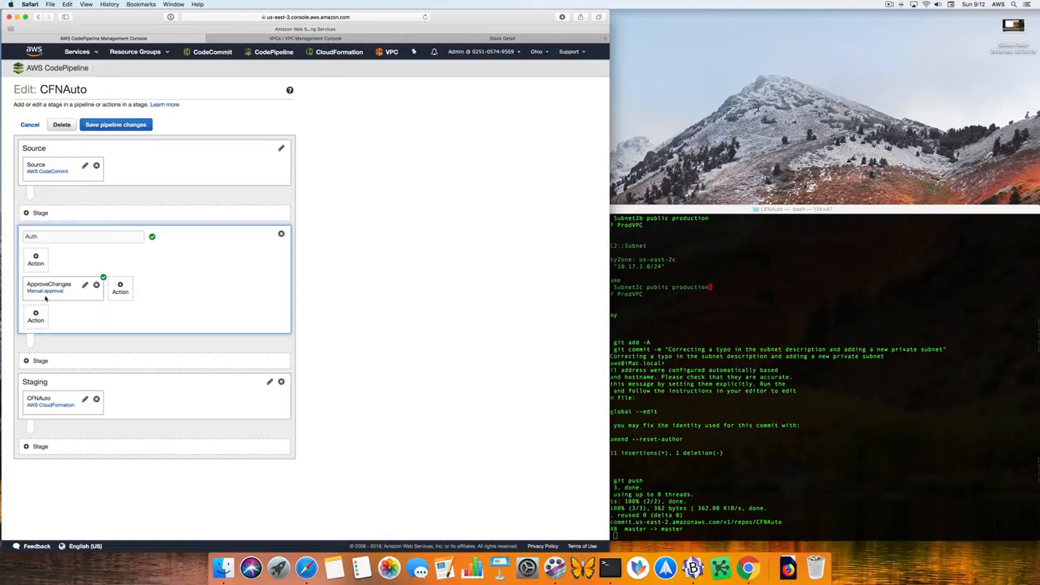
Save the changes to the CFNAuto pipeline and confirm that it will be changed
{"action": "left_click", "coordinate": [116, 128]}
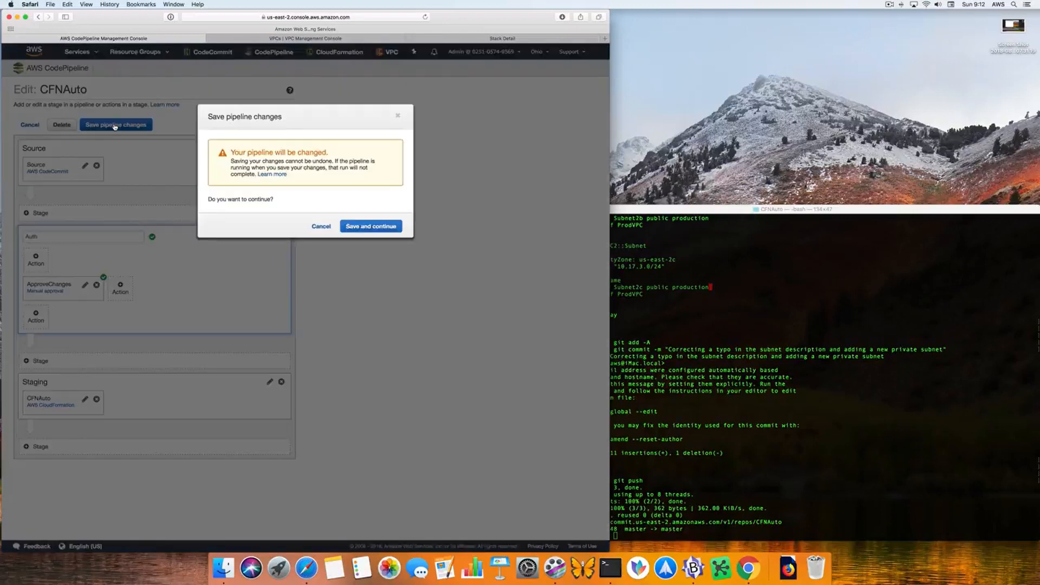
{"action": "left_click", "coordinate": [365, 229]}
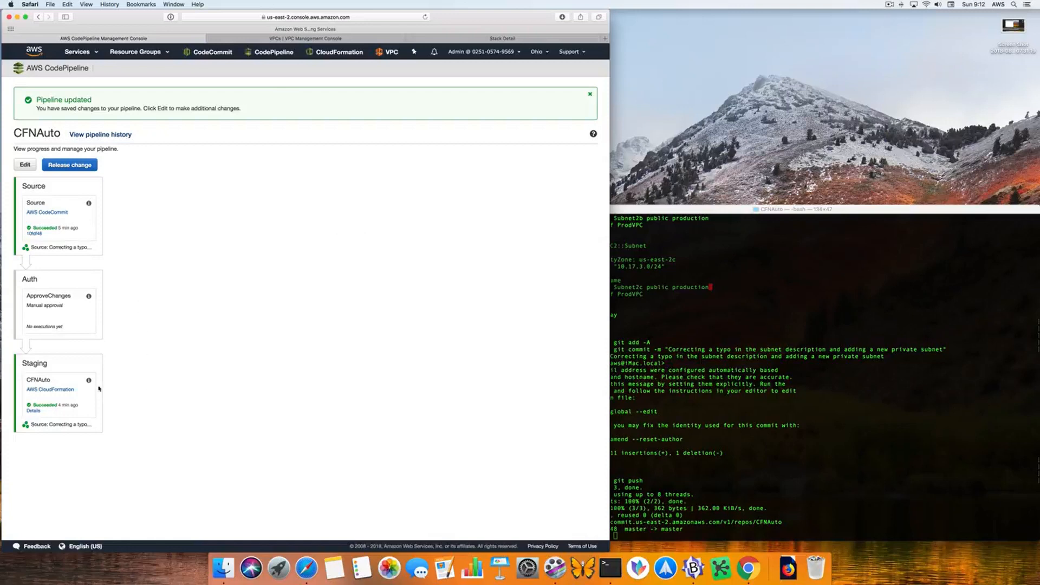
{"action": "left_click", "coordinate": [83, 170]}
Switch to Terminal, list the CFNAuto repository's files, and open VPC-auto.yml in nano
{"action": "left_click", "coordinate": [815, 406]}
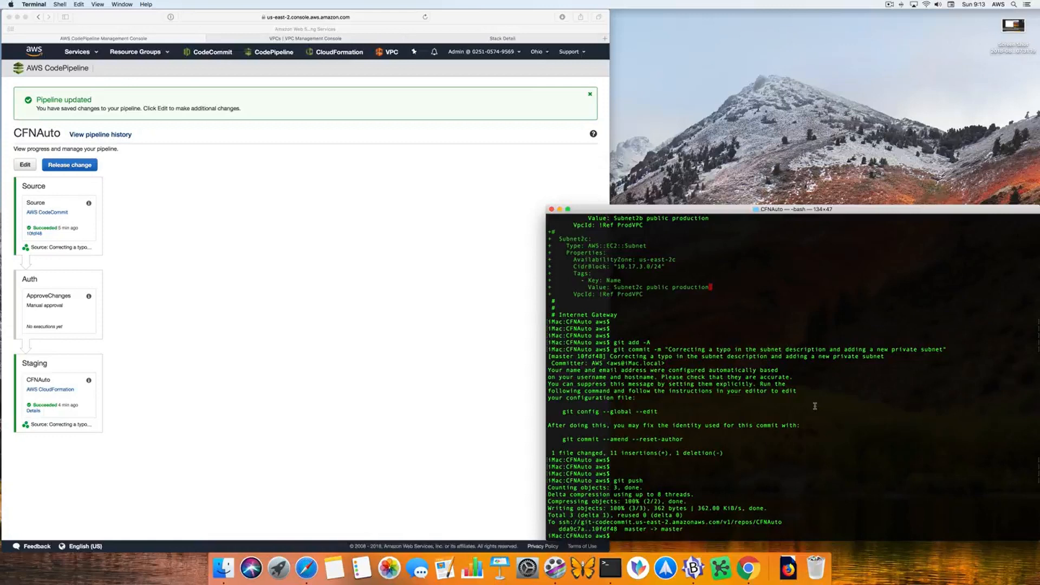
{"action": "type", "text": "ls"}
{"action": "key", "text": "Return"}
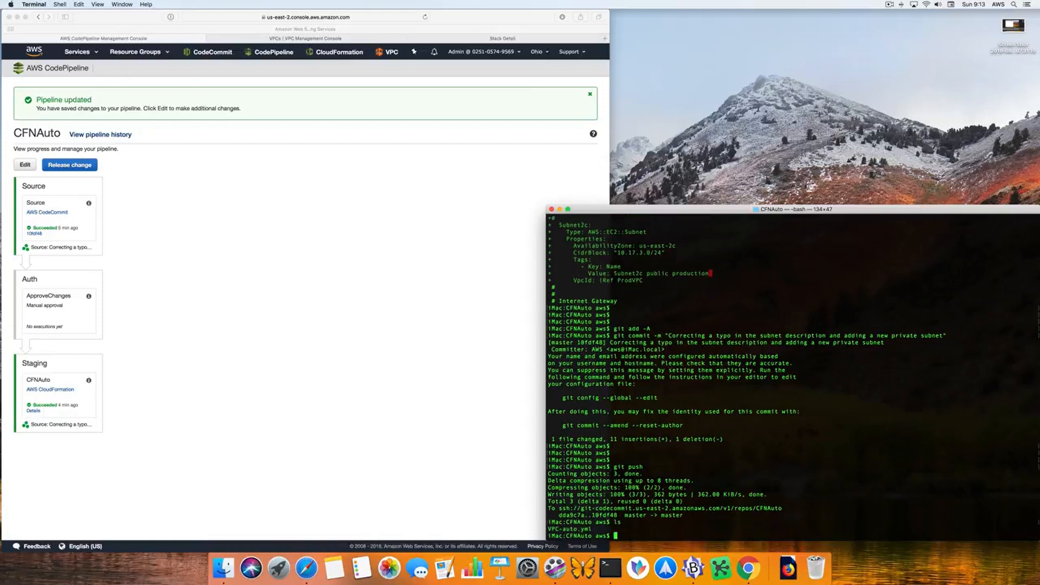
{"action": "type", "text": "nano VP"}
{"action": "key", "text": "Tab"}
{"action": "key", "text": "Return"}
Change Subnet2c's Name tag value to "Subnet2c private production", save VPC-auto.yml, and exit nano
{"action": "key", "text": "Down"}
{"action": "key", "text": "Down"}
{"action": "key", "text": "Down"}
{"action": "key", "text": "Down"}
{"action": "key", "text": "Down"}
{"action": "key", "text": "Down"}
{"action": "key", "text": "Down"}
{"action": "key", "text": "Down"}
{"action": "key", "text": "Down"}
{"action": "key", "text": "Down"}
{"action": "key", "text": "Down"}
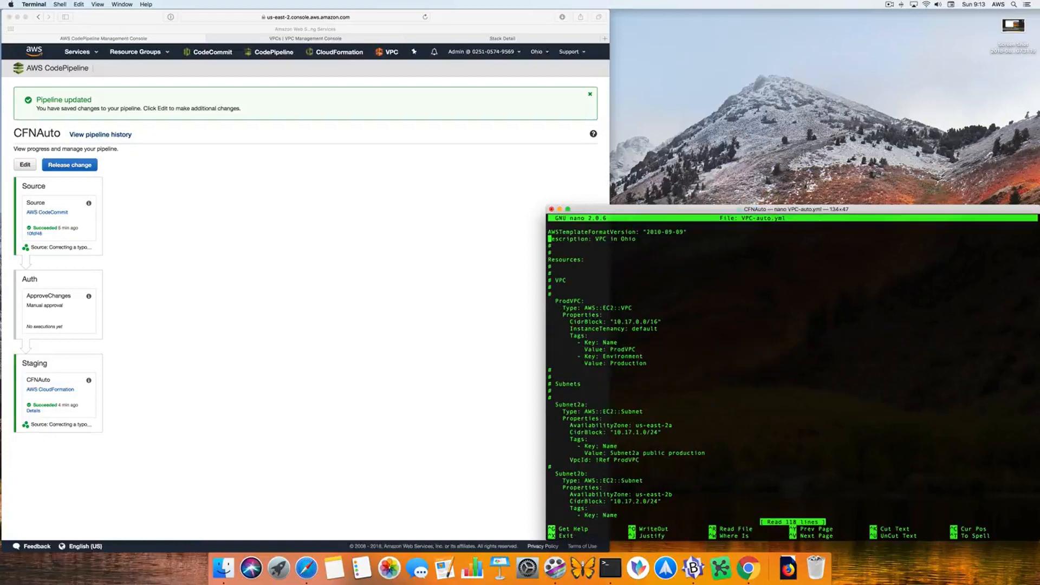
{"action": "key", "text": "Down"}
{"action": "key", "text": "Down"}
{"action": "key", "text": "Down"}
{"action": "key", "text": "Down"}
{"action": "key", "text": "Down"}
{"action": "key", "text": "Down"}
{"action": "key", "text": "Down"}
{"action": "key", "text": "Down"}
{"action": "key", "text": "Down"}
{"action": "key", "text": "Down"}
{"action": "key", "text": "Down"}
{"action": "key", "text": "Down"}
{"action": "key", "text": "Down"}
{"action": "key", "text": "Down"}
{"action": "key", "text": "Down"}
{"action": "key", "text": "Down"}
{"action": "key", "text": "Down"}
{"action": "key", "text": "Down"}
{"action": "key", "text": "Down"}
{"action": "key", "text": "Down"}
{"action": "key", "text": "Down"}
{"action": "key", "text": "Down"}
{"action": "key", "text": "Down"}
{"action": "key", "text": "Down"}
{"action": "key", "text": "Down"}
{"action": "key", "text": "Down"}
{"action": "key", "text": "Down"}
{"action": "key", "text": "Down"}
{"action": "key", "text": "Down"}
{"action": "key", "text": "Down"}
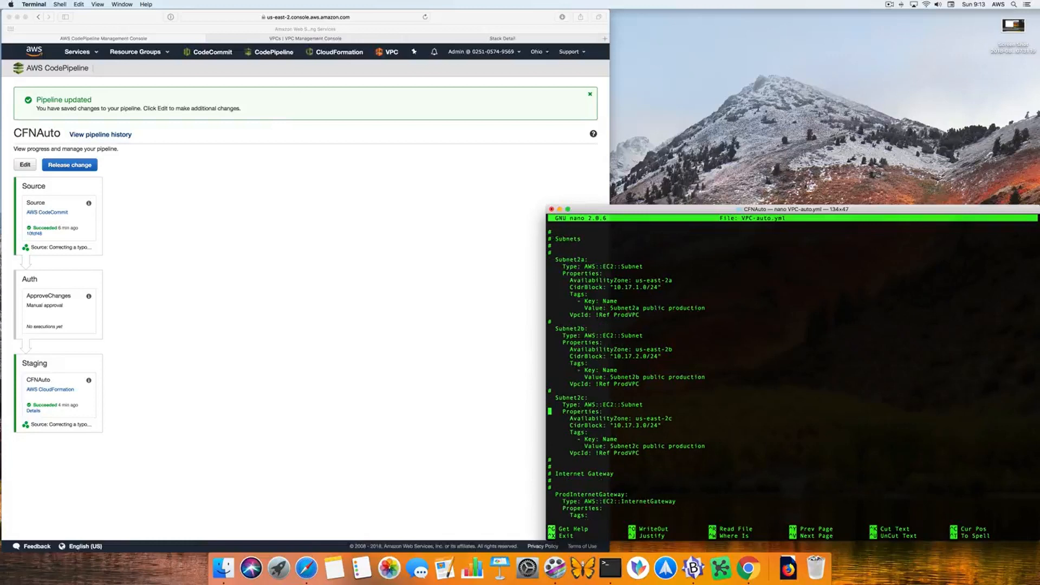
{"action": "key", "text": "Down"}
{"action": "key", "text": "Right"}
{"action": "key", "text": "Right"}
{"action": "key", "text": "Right"}
{"action": "key", "text": "Right"}
{"action": "key", "text": "Right"}
{"action": "key", "text": "Right"}
{"action": "key", "text": "Right"}
{"action": "key", "text": "Right"}
{"action": "key", "text": "Right"}
{"action": "key", "text": "Right"}
{"action": "key", "text": "Right"}
{"action": "key", "text": "Right"}
{"action": "key", "text": "Right"}
{"action": "key", "text": "Right"}
{"action": "key", "text": "Right"}
{"action": "key", "text": "Right"}
{"action": "key", "text": "Right"}
{"action": "key", "text": "Right"}
{"action": "key", "text": "Right"}
{"action": "key", "text": "Right"}
{"action": "key", "text": "Right"}
{"action": "key", "text": "Right"}
{"action": "key", "text": "Right"}
{"action": "key", "text": "Right"}
{"action": "key", "text": "Right"}
{"action": "key", "text": "Right"}
{"action": "key", "text": "Right"}
{"action": "key", "text": "Right"}
{"action": "key", "text": "Right"}
{"action": "key", "text": "Right"}
{"action": "key", "text": "Right"}
{"action": "key", "text": "Right"}
{"action": "key", "text": "BackSpace"}
{"action": "key", "text": "BackSpace"}
{"action": "key", "text": "BackSpace"}
{"action": "key", "text": "BackSpace"}
{"action": "key", "text": "BackSpace"}
{"action": "key", "text": "BackSpace"}
{"action": "type", "text": "private"}
{"action": "key", "text": "ctrl+o"}
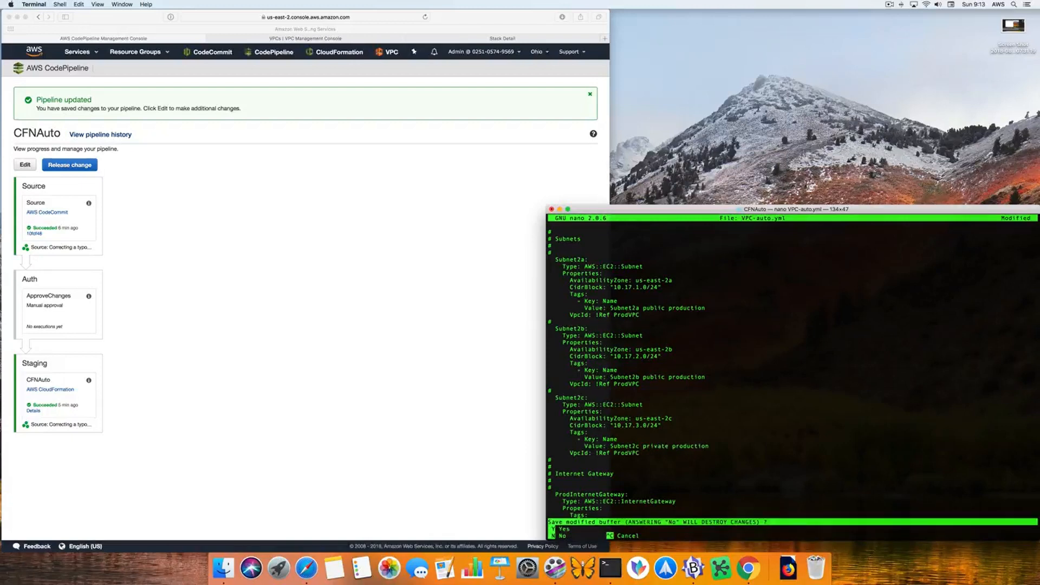
{"action": "key", "text": "Return"}
{"action": "key", "text": "ctrl+x"}
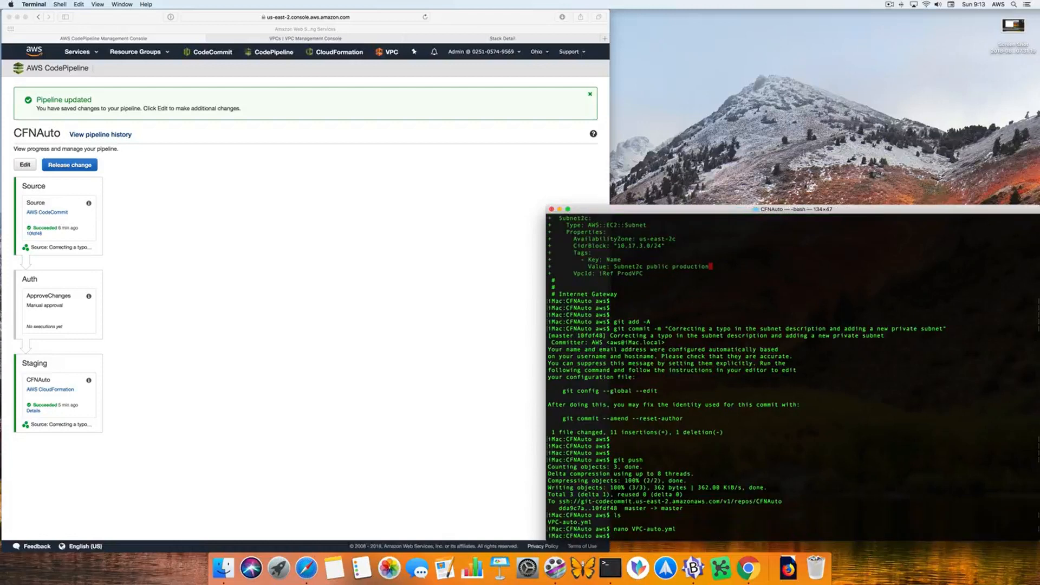
Review the uncommitted changes to VPC-auto.yml with git status and git diff
{"action": "type", "text": "git status"}
{"action": "key", "text": "Return"}
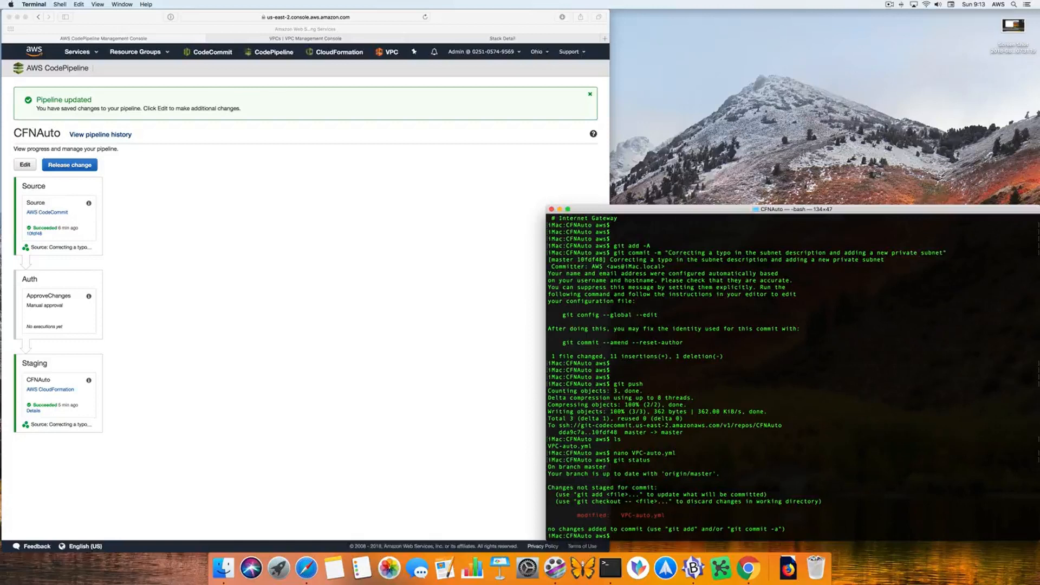
{"action": "type", "text": "git diff"}
{"action": "key", "text": "Return"}
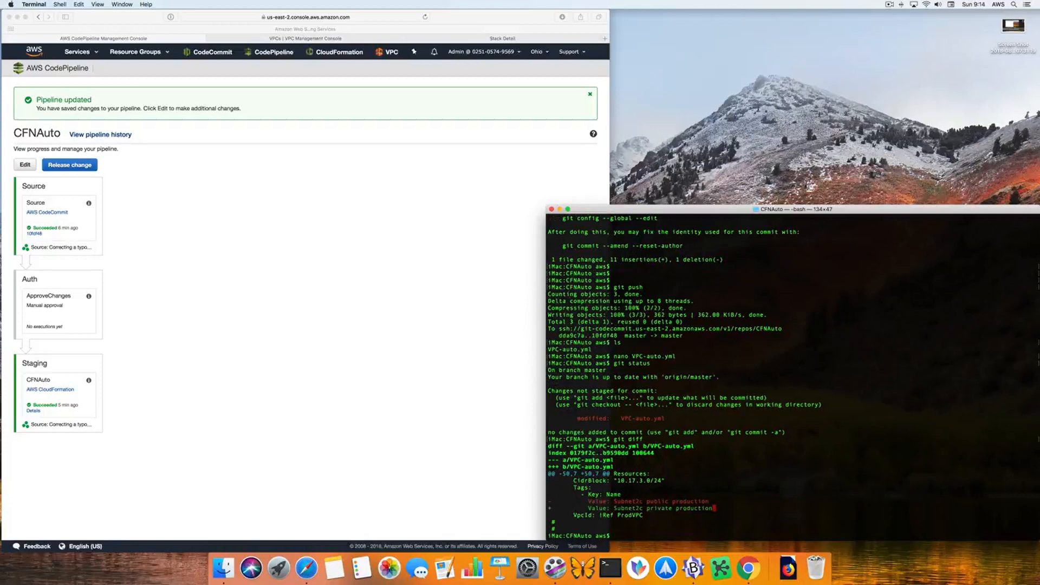
{"action": "key", "text": "Return"}
{"action": "key", "text": "Return"}
Stage all changes with "git add -A" and check the result with git diff and git status
{"action": "type", "text": "git add -A"}
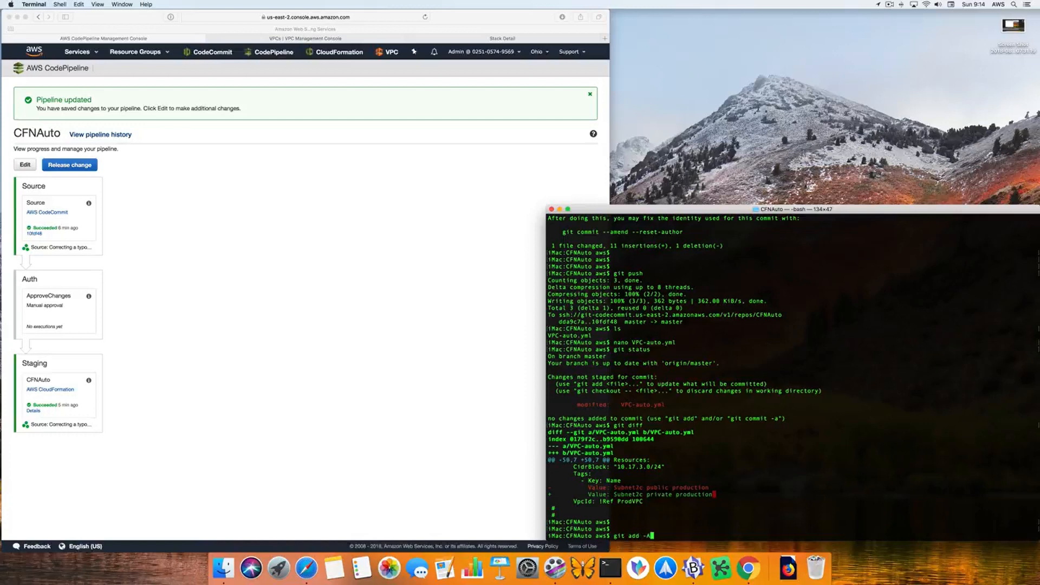
{"action": "key", "text": "Return"}
{"action": "key", "text": "Return"}
{"action": "key", "text": "Return"}
{"action": "type", "text": "git diff"}
{"action": "key", "text": "Return"}
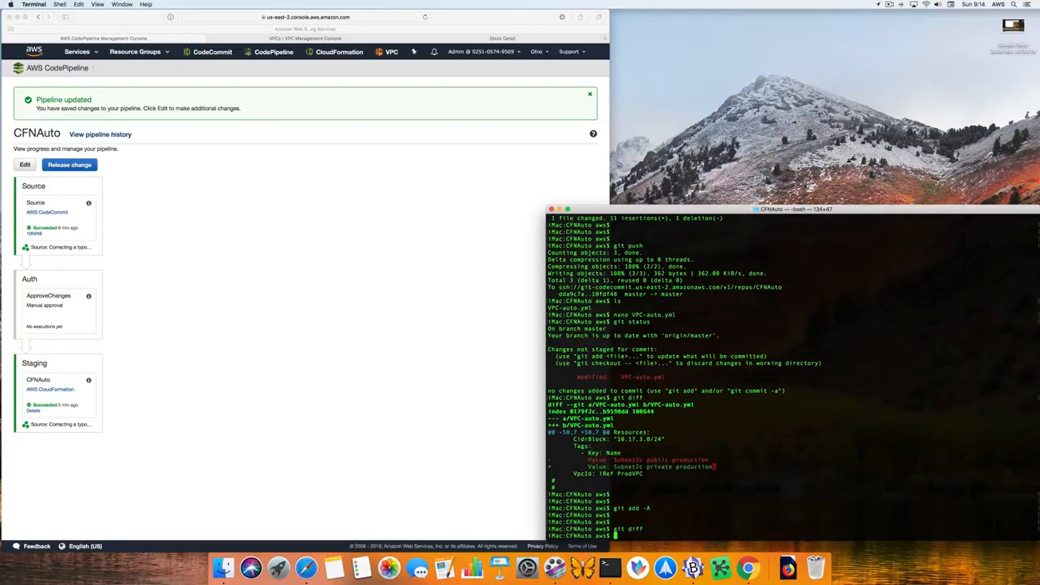
{"action": "type", "text": "git status"}
{"action": "key", "text": "Return"}
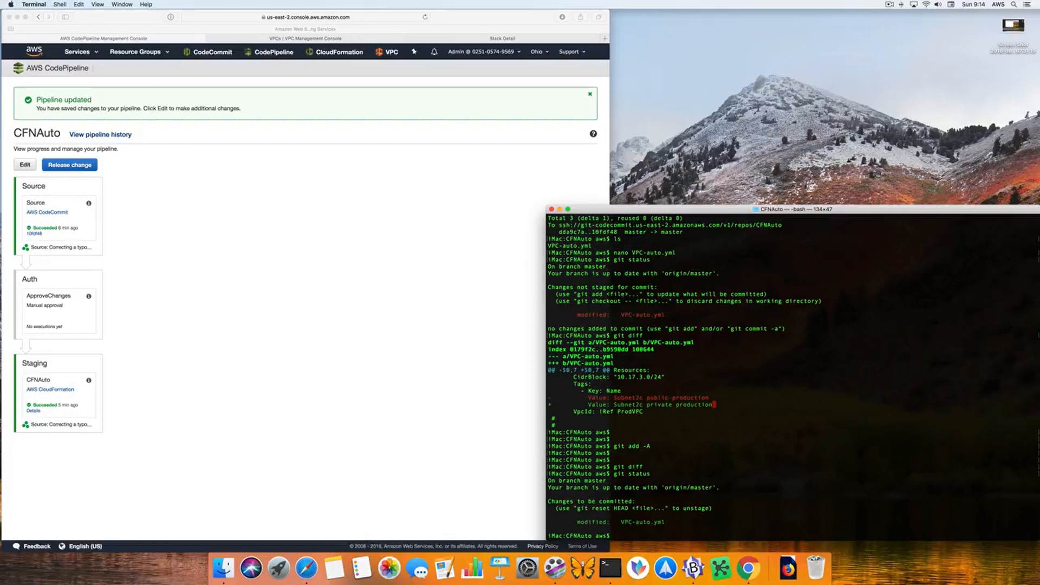
Commit the staged change with the message "Fixing subnet 2c description typo"
{"action": "type", "text": "git commit -m \"Fixing subnet 2c descriti"}
{"action": "key", "text": "BackSpace"}
{"action": "key", "text": "BackSpace"}
{"action": "type", "text": "ption type"}
{"action": "key", "text": "BackSpace"}
{"action": "type", "text": "o\""}
{"action": "key", "text": "Return"}
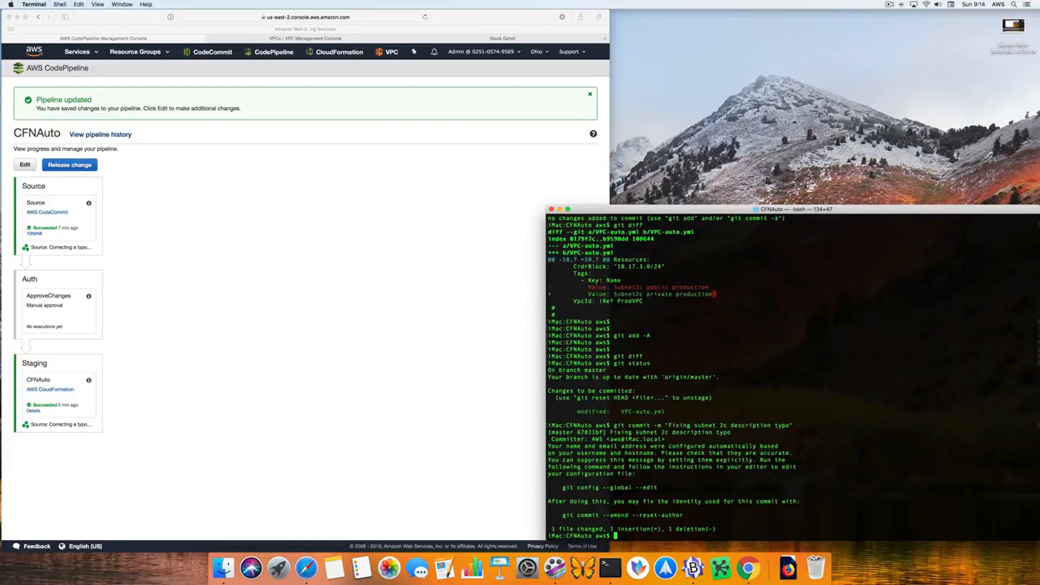
Check the repository's status and push the commit to the CFNAuto CodeCommit repository
{"action": "key", "text": "Return"}
{"action": "key", "text": "Return"}
{"action": "type", "text": "git status"}
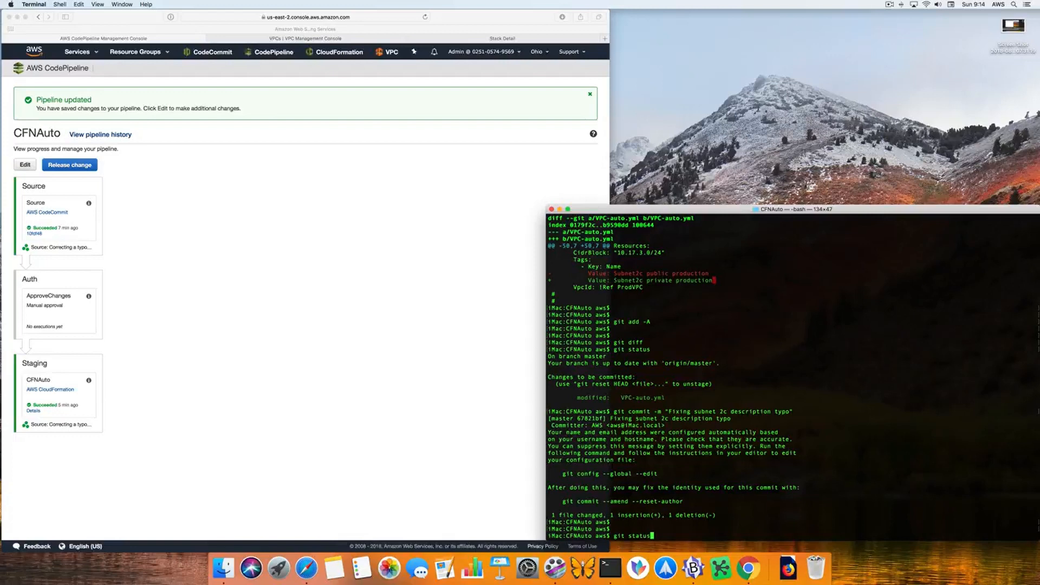
{"action": "key", "text": "Return"}
{"action": "key", "text": "Return"}
{"action": "key", "text": "Return"}
{"action": "key", "text": "Return"}
{"action": "key", "text": "Return"}
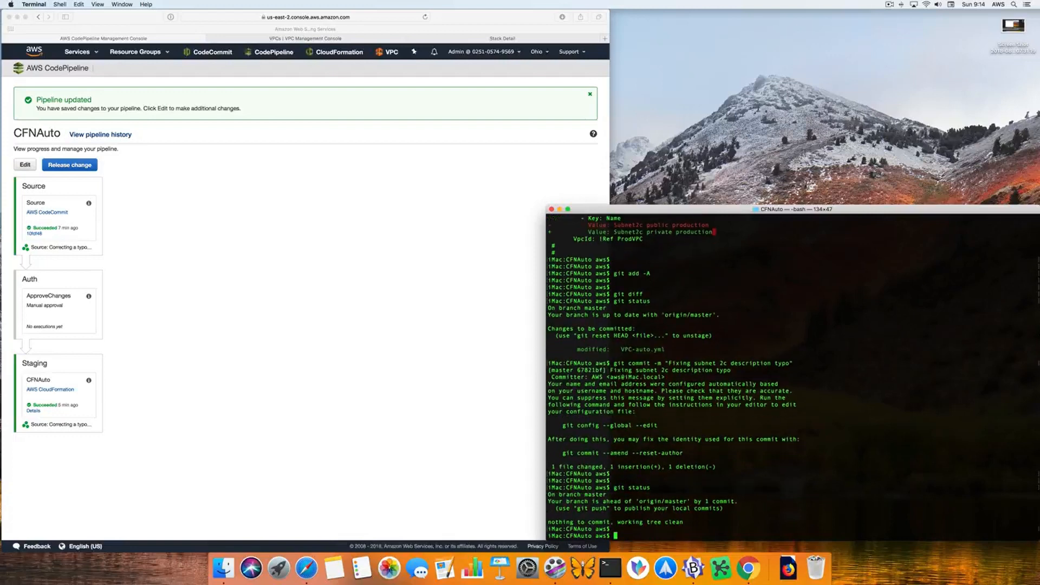
{"action": "type", "text": "git push"}
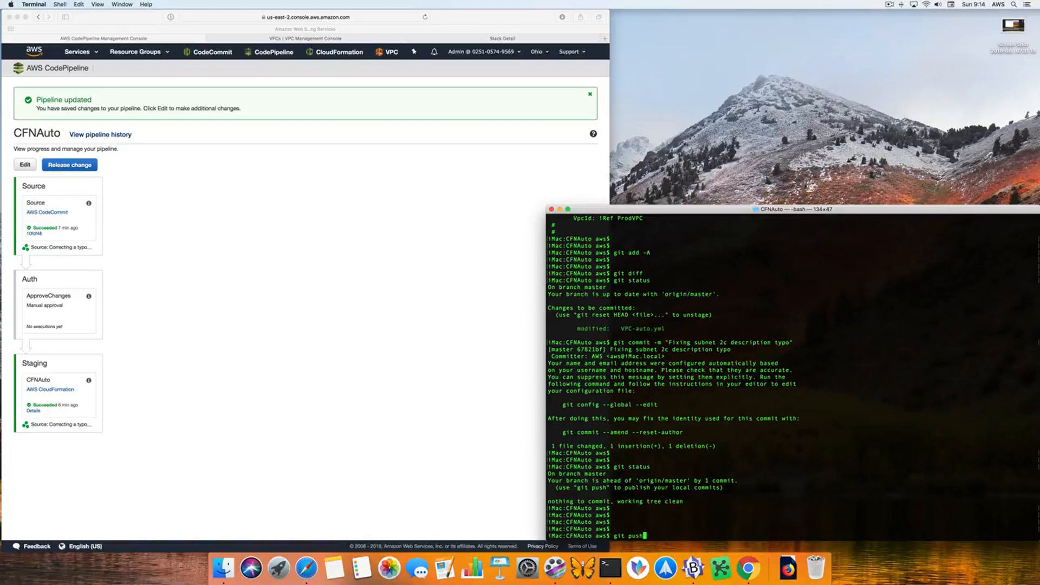
{"action": "key", "text": "Return"}
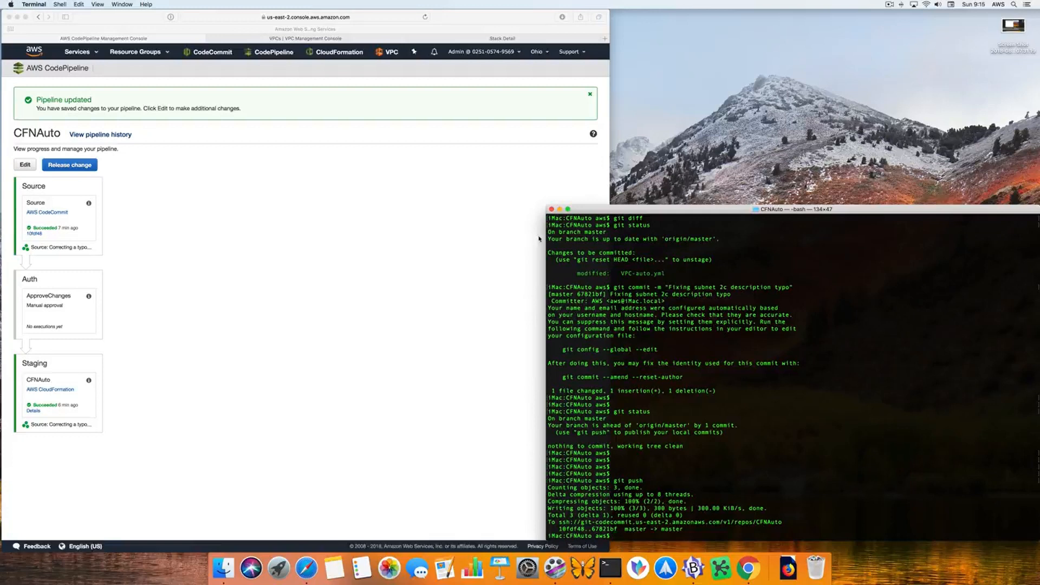
Switch to Safari and approve the pending ApproveChanges action with the comment "Typo correction reviewed and approved."
{"action": "left_click", "coordinate": [156, 273]}
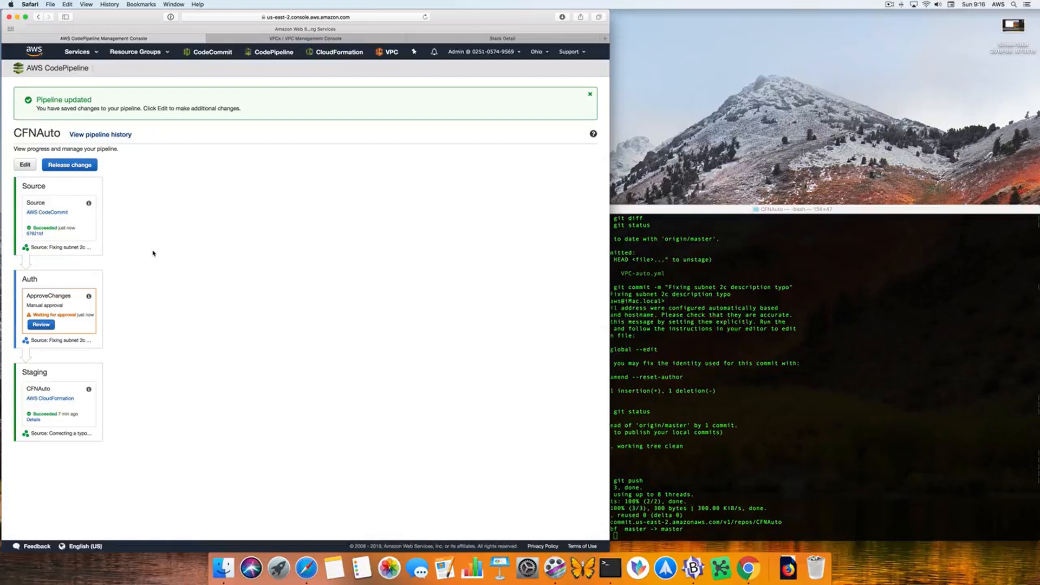
{"action": "left_click", "coordinate": [35, 326]}
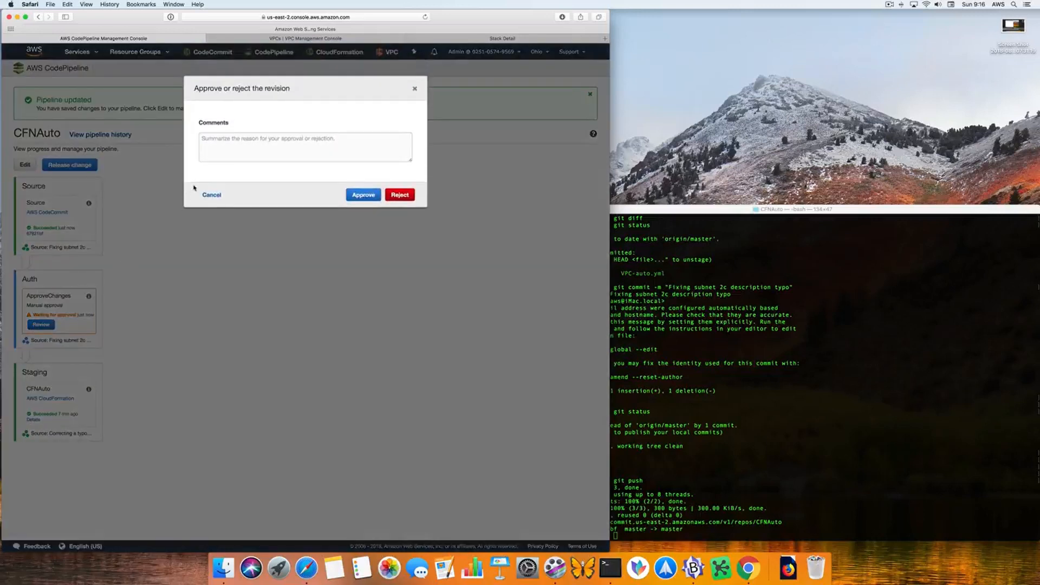
{"action": "left_click", "coordinate": [222, 142]}
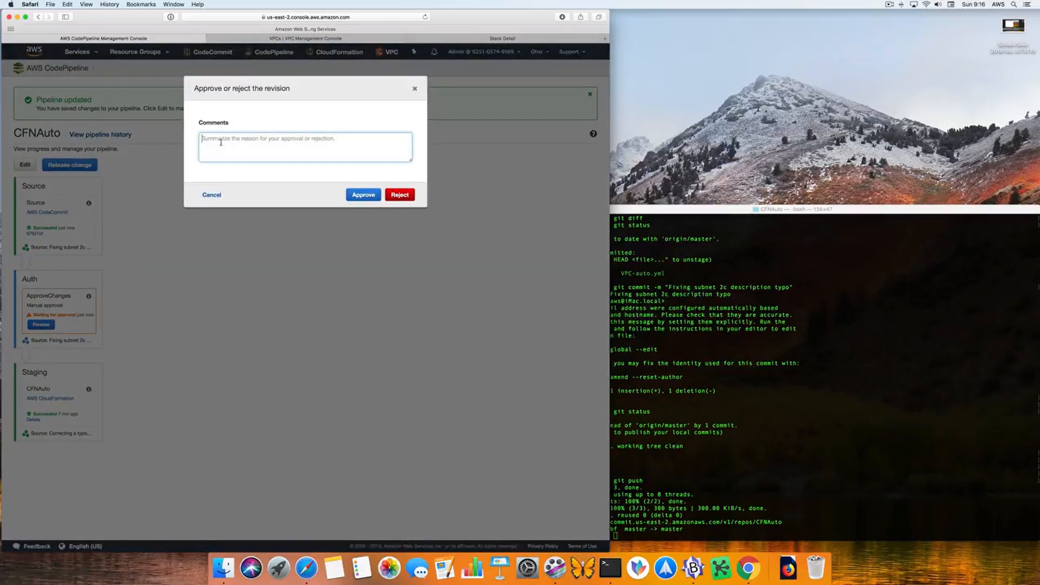
{"action": "type", "text": "Ty"}
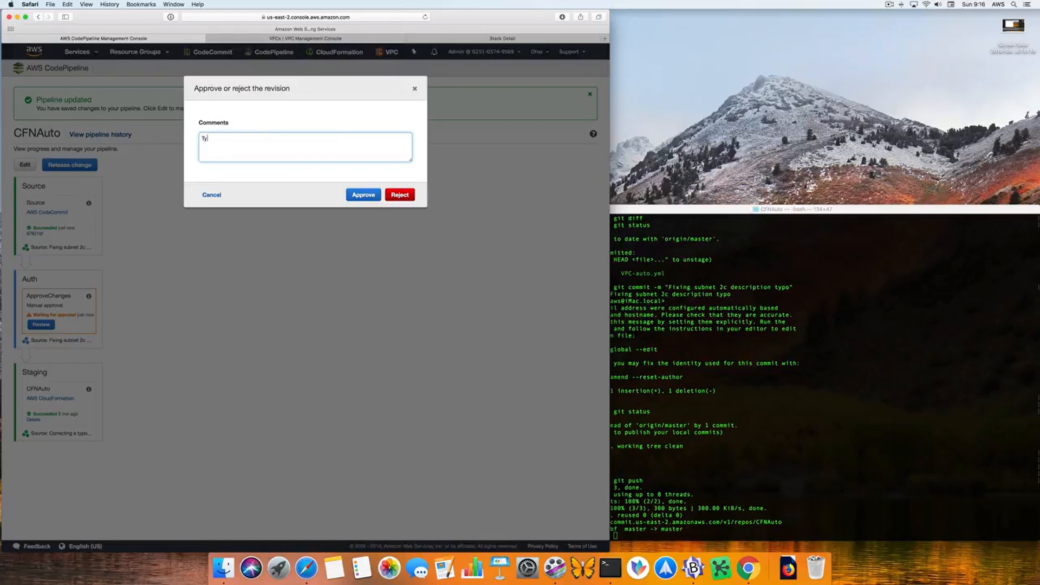
{"action": "type", "text": "po correction reviewed and approved."}
{"action": "left_click", "coordinate": [358, 196]}
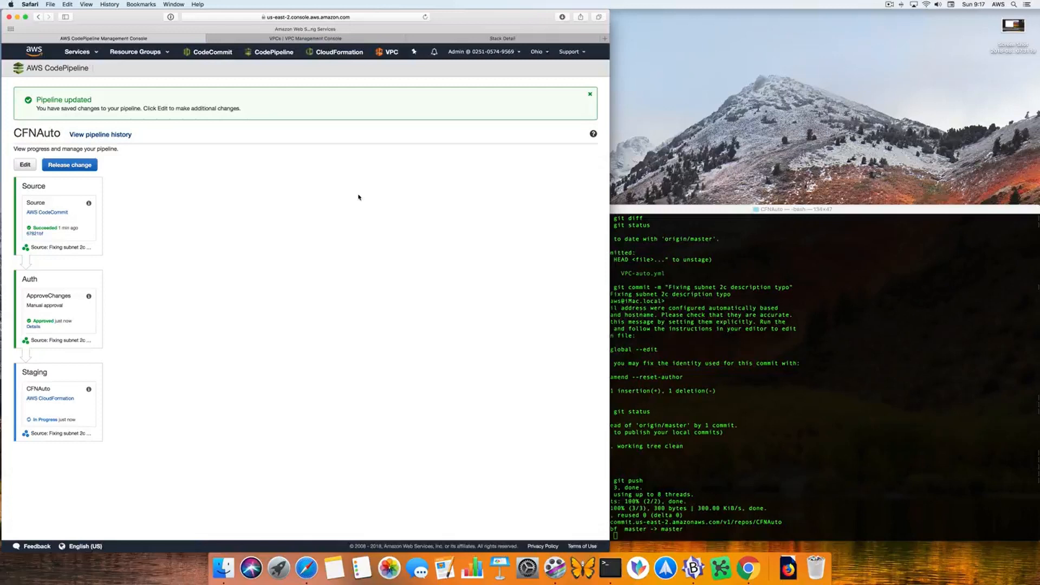
Check the CFNAuto stack's events and the Subnet2c name in the VPC subnet list, returning to the stack details
{"action": "left_click", "coordinate": [466, 38]}
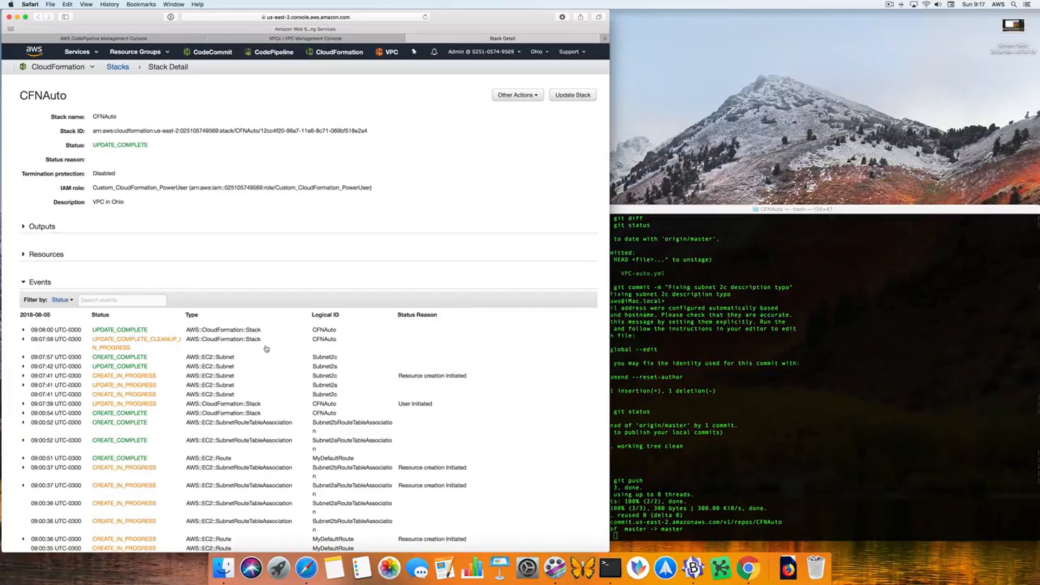
{"action": "left_click", "coordinate": [235, 38]}
{"action": "left_click", "coordinate": [20, 143]}
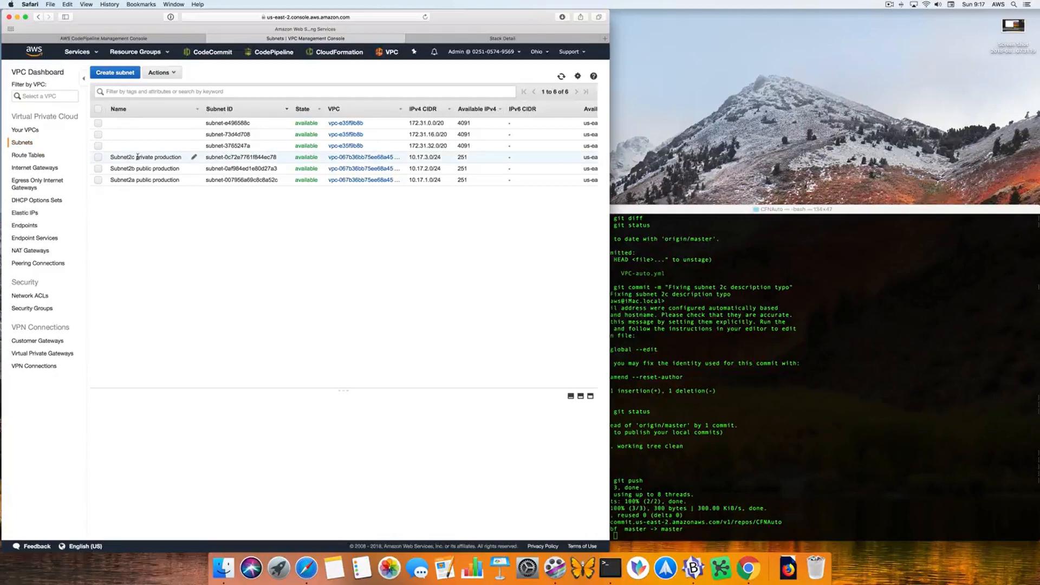
{"action": "left_click", "coordinate": [480, 39]}
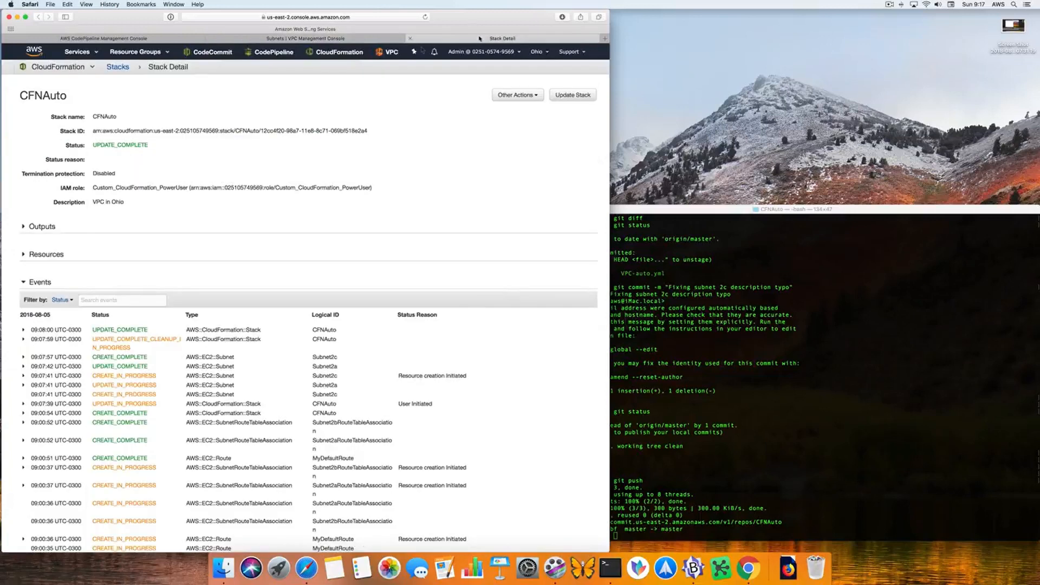
Inspect the commit behind the Staging stage's source revision in the CFNAuto pipeline and return to the pipeline view
{"action": "left_click", "coordinate": [99, 39]}
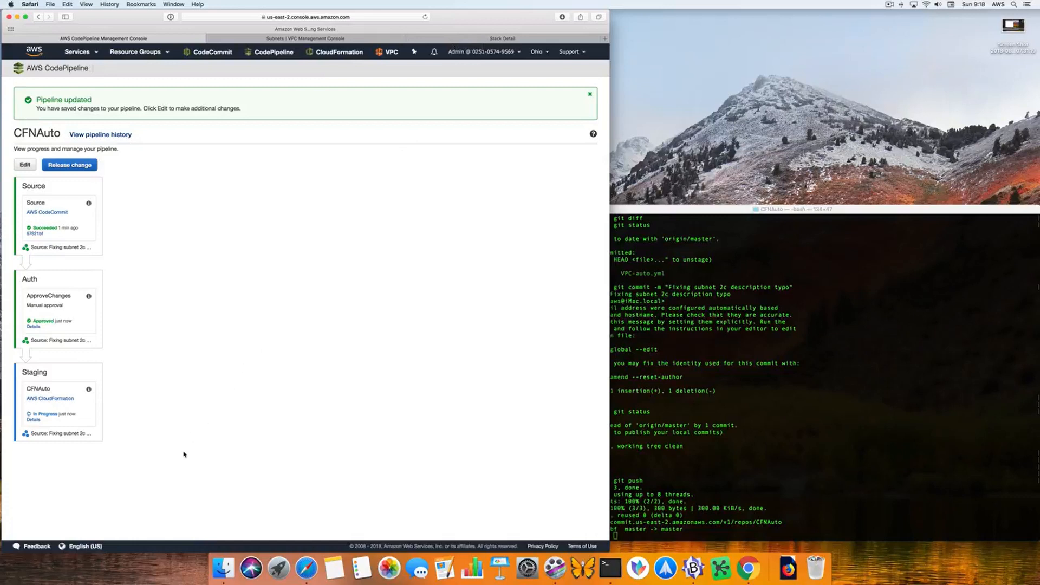
{"action": "left_click", "coordinate": [45, 437]}
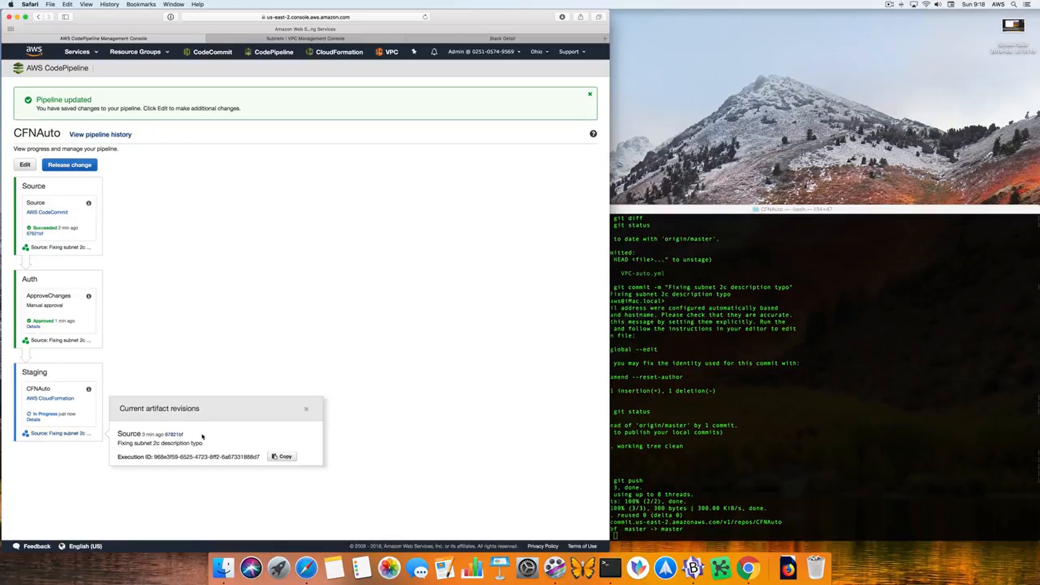
{"action": "left_click", "coordinate": [177, 435]}
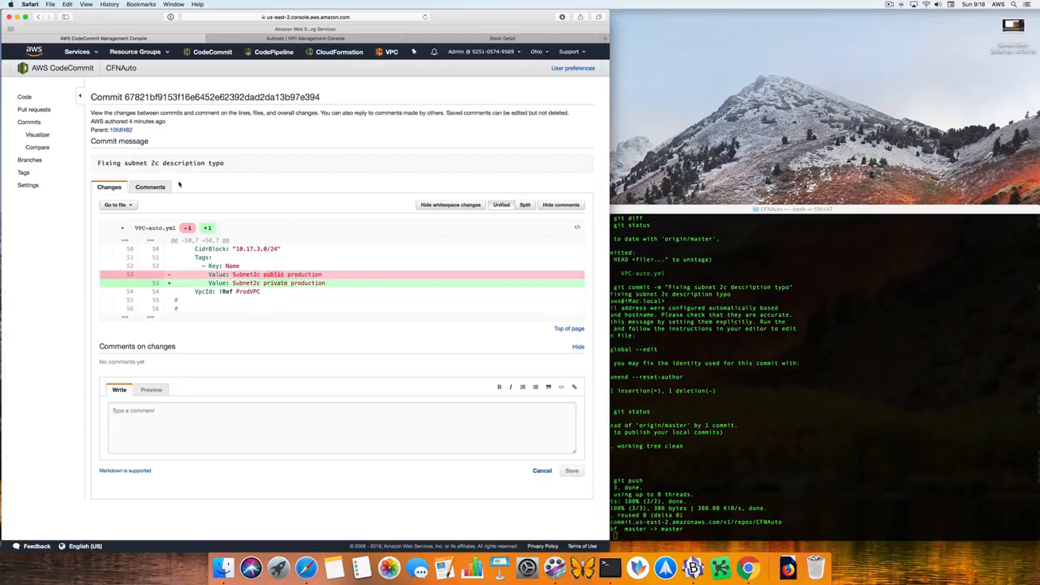
{"action": "left_click", "coordinate": [39, 18]}
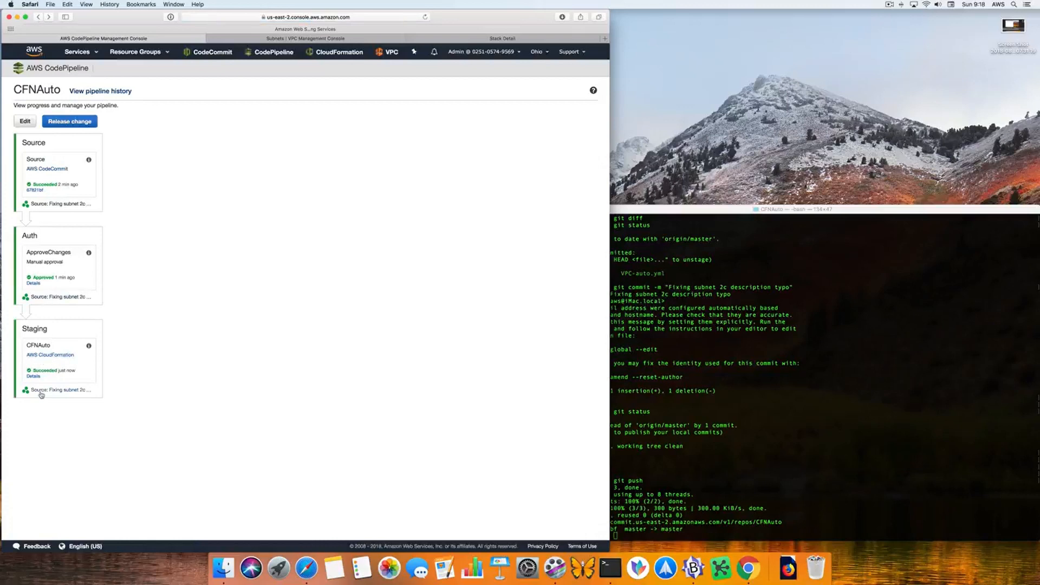
Load the newest CFNAuto stack events and select the 10.17.3.0/24 subnet to check its name in the VPC console
{"action": "left_click", "coordinate": [492, 39]}
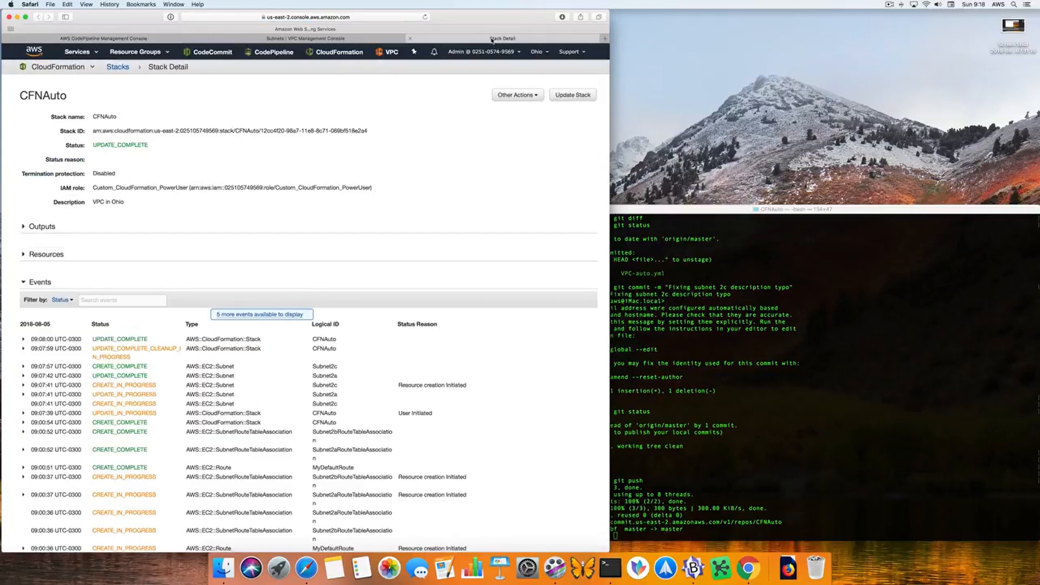
{"action": "left_click", "coordinate": [257, 315]}
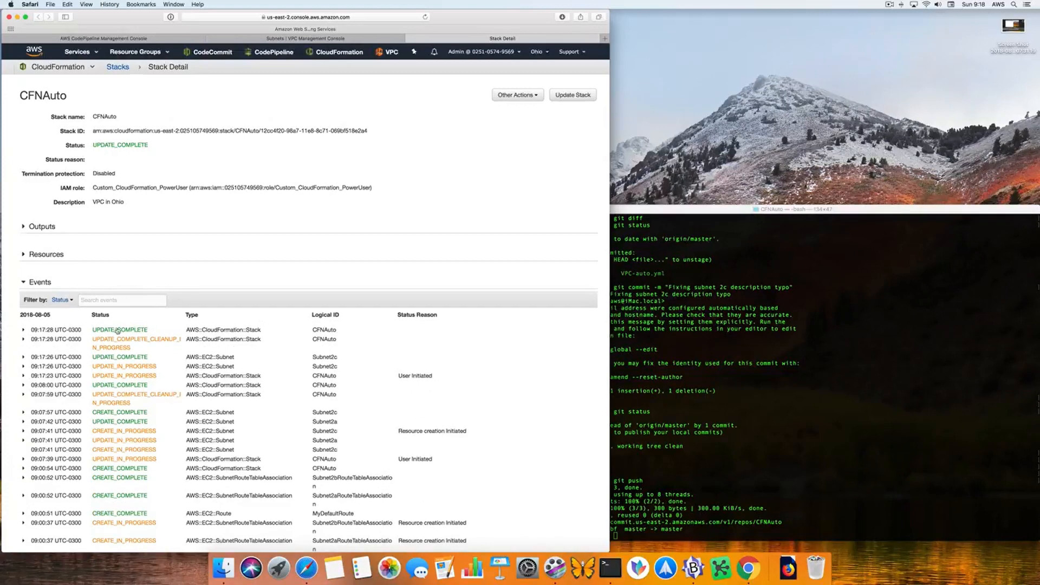
{"action": "left_click", "coordinate": [258, 39]}
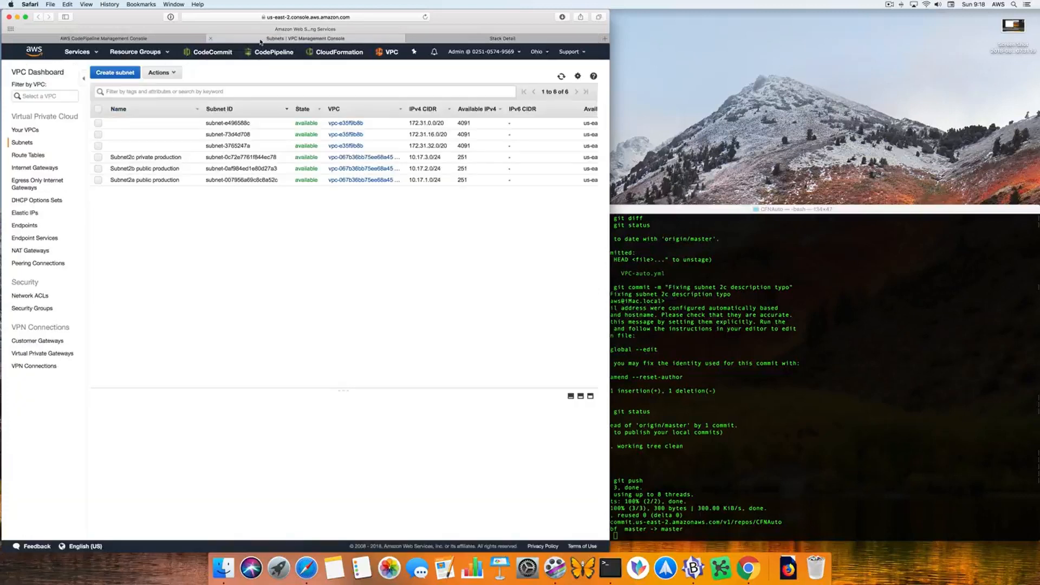
{"action": "left_click", "coordinate": [124, 158]}
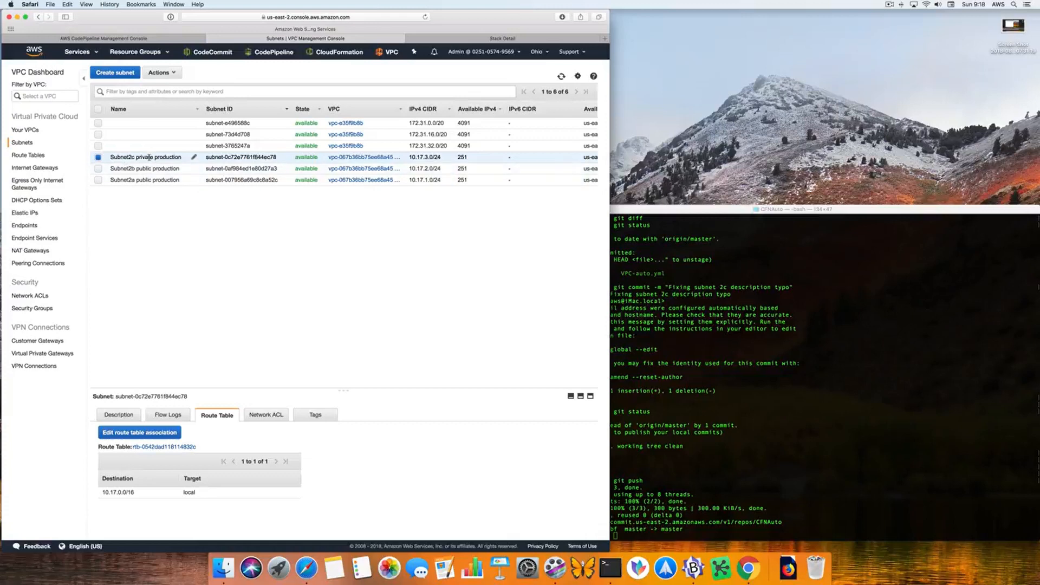
Return to the CFNAuto pipeline, switch to BBEdit to review VPC-auto.yml, and switch back to Safari
{"action": "left_click", "coordinate": [169, 39]}
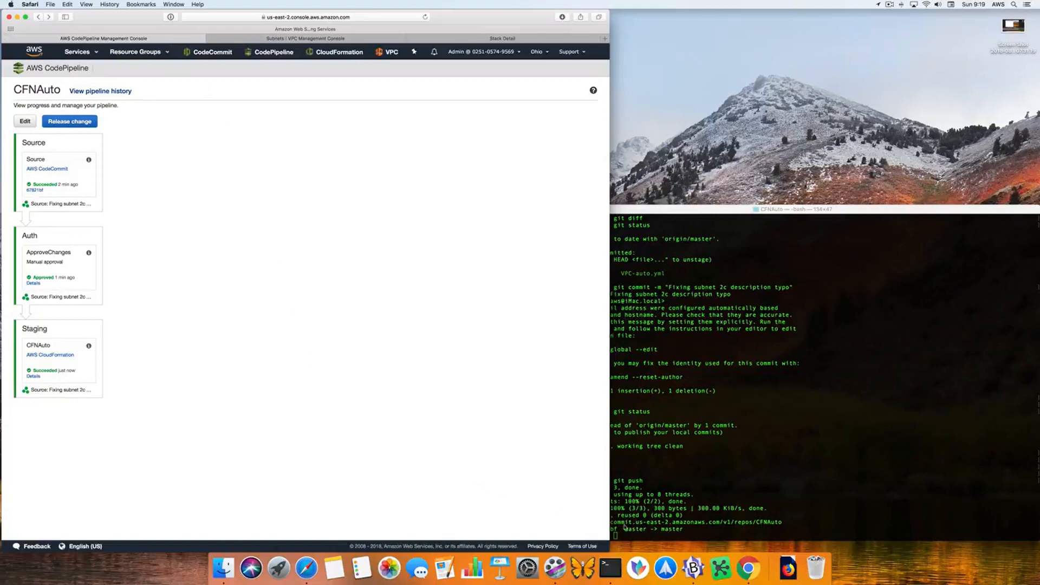
{"action": "left_click", "coordinate": [693, 568]}
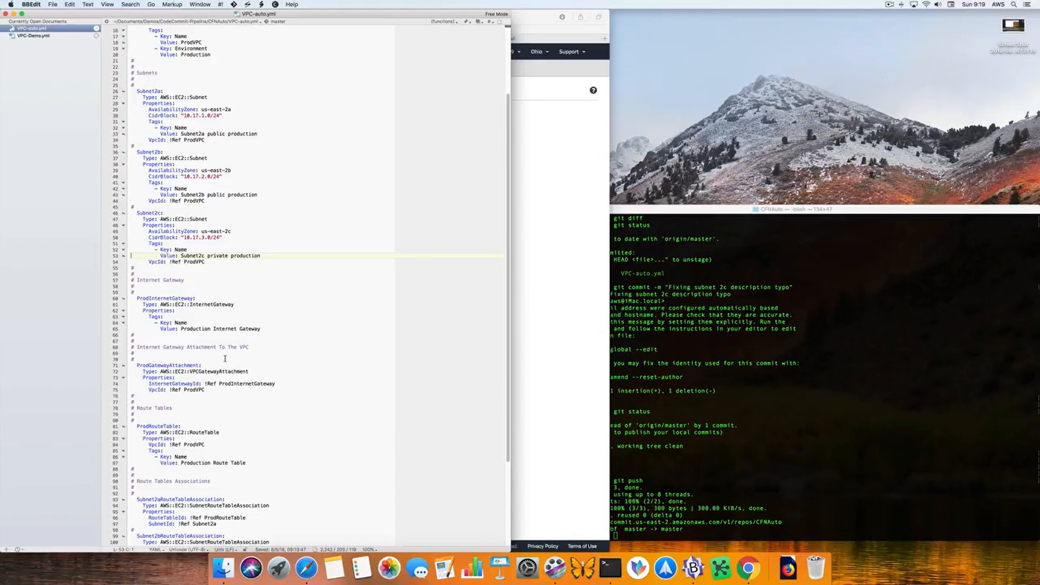
{"action": "key", "text": "super+Tab"}
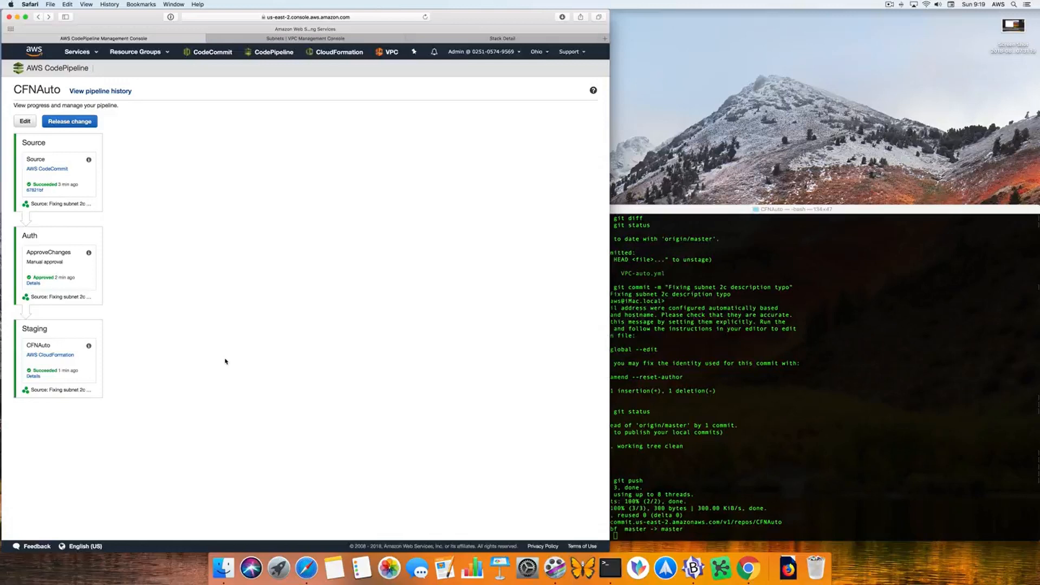
Review the CFNAuto CodeCommit repository's commit visualizer, compare, branches and pull requests pages, glancing at the CloudFormation stack details
{"action": "left_click", "coordinate": [204, 55]}
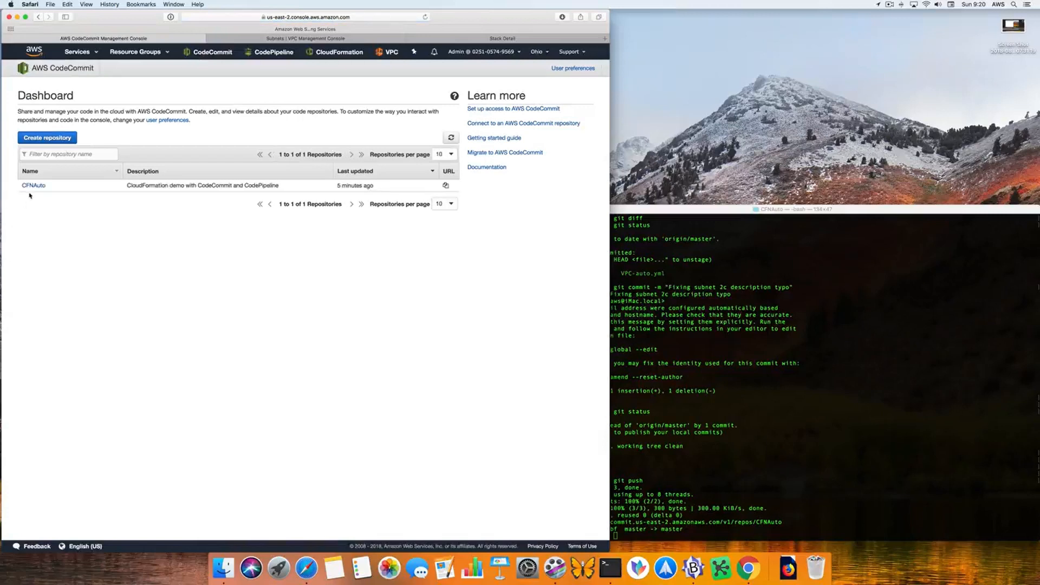
{"action": "left_click", "coordinate": [30, 185]}
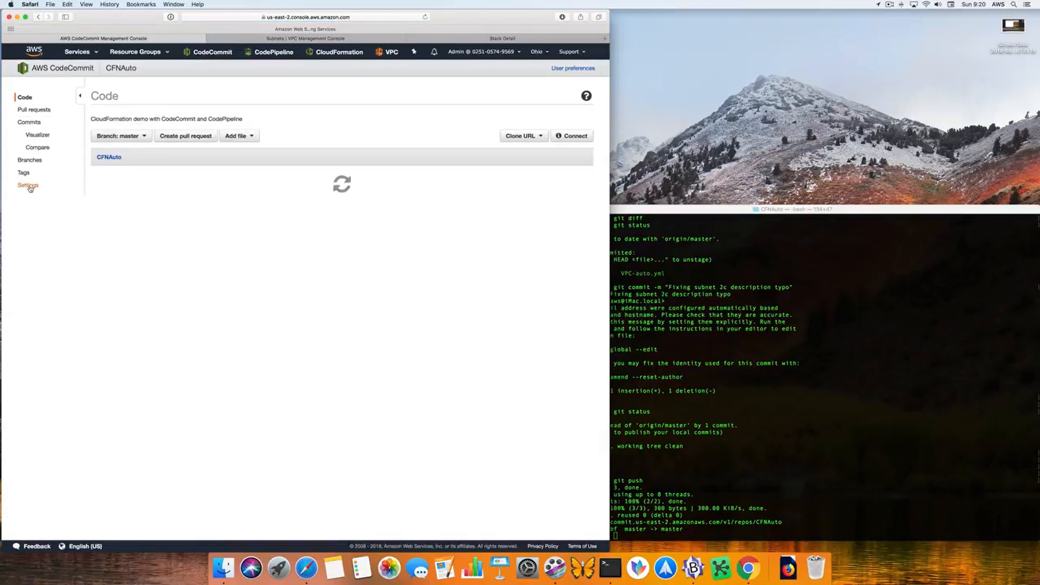
{"action": "left_click", "coordinate": [47, 136]}
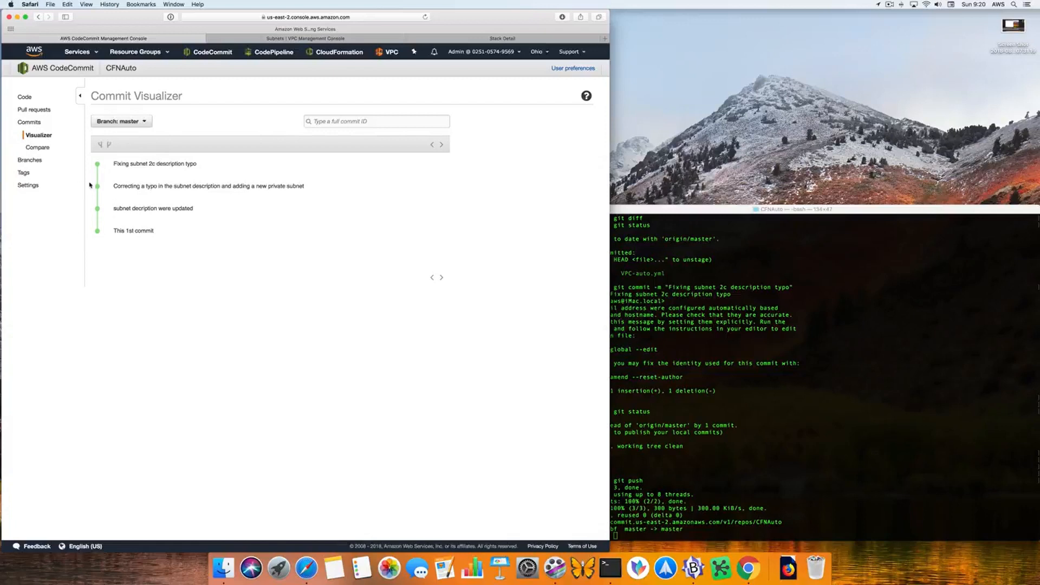
{"action": "left_click", "coordinate": [38, 147]}
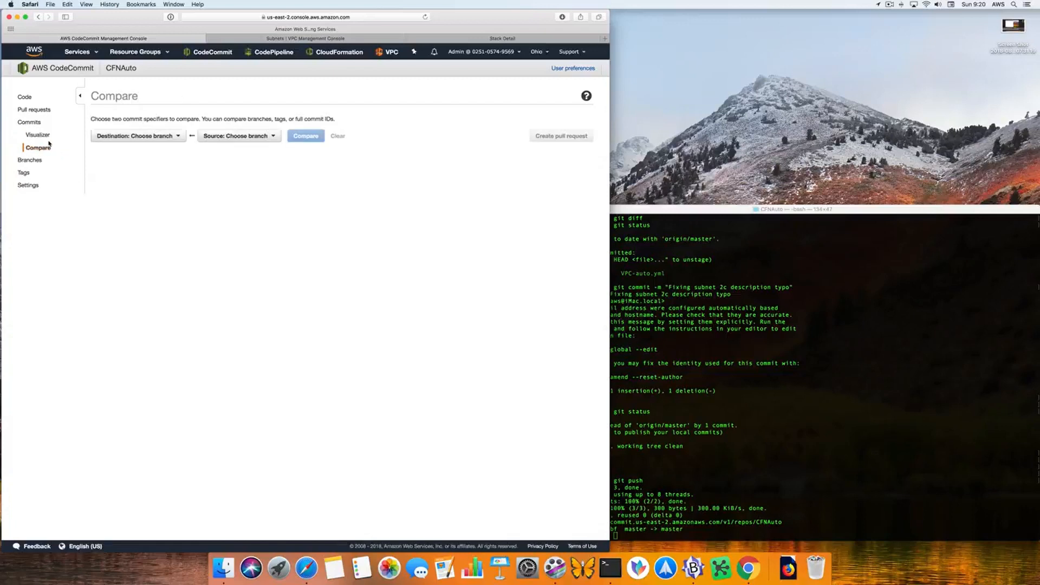
{"action": "left_click", "coordinate": [30, 161]}
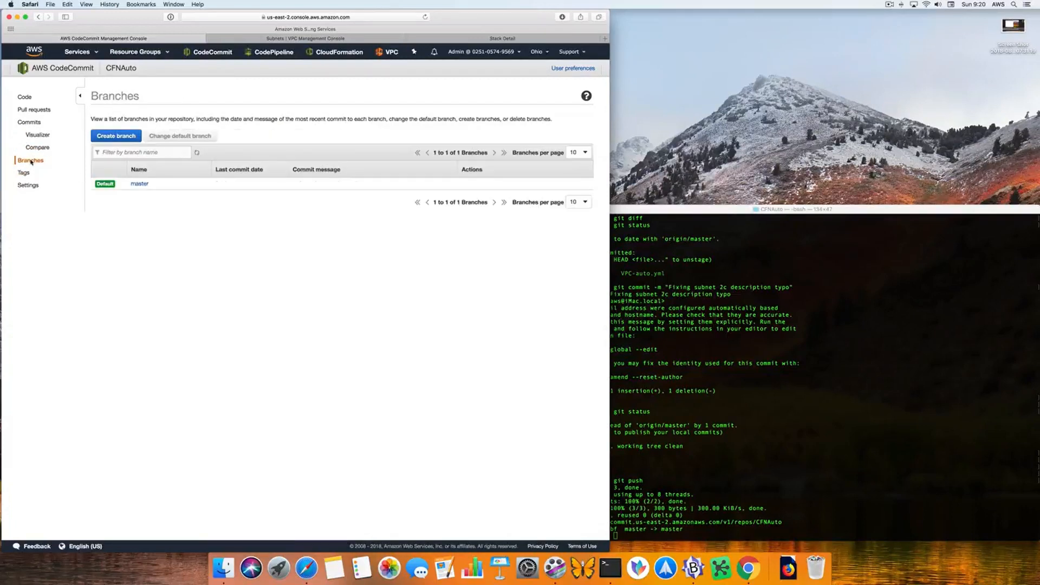
{"action": "left_click", "coordinate": [42, 111]}
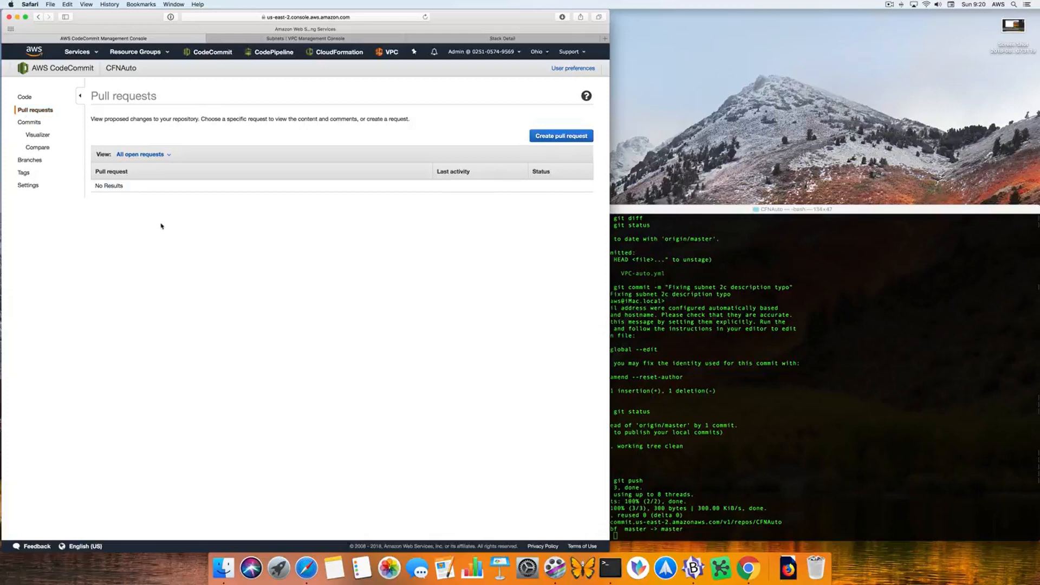
{"action": "left_click", "coordinate": [481, 38]}
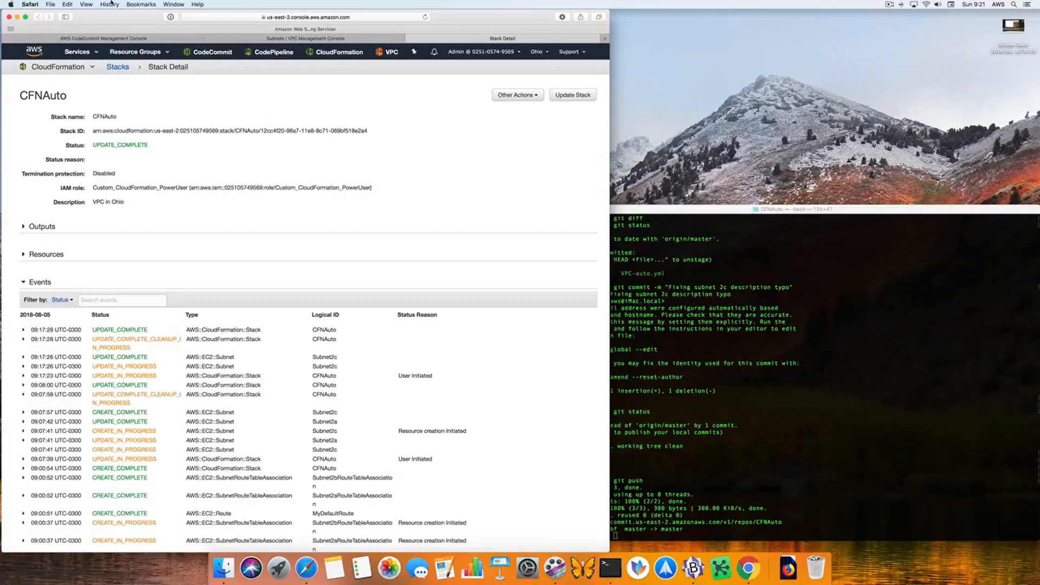
{"action": "left_click", "coordinate": [108, 40]}
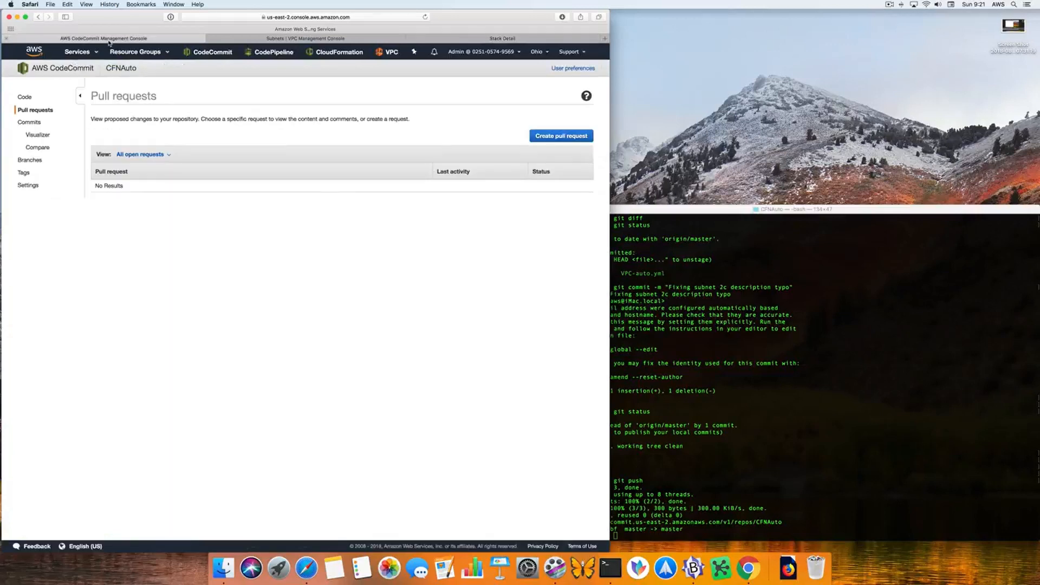